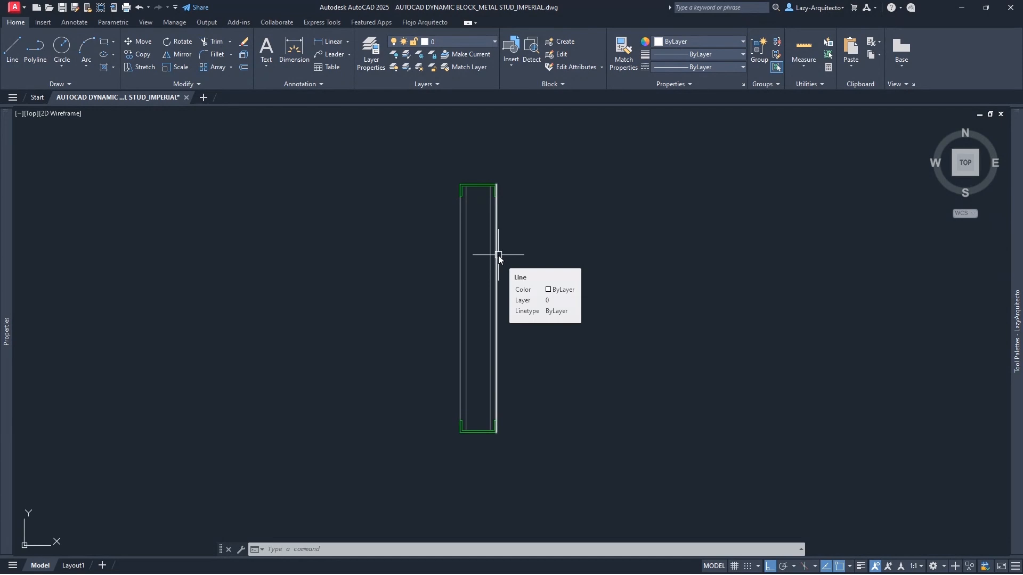
- Inspect the stud's left and right outer lines and its top and bottom tracks one at a time
click(461, 239)
key(Escape)
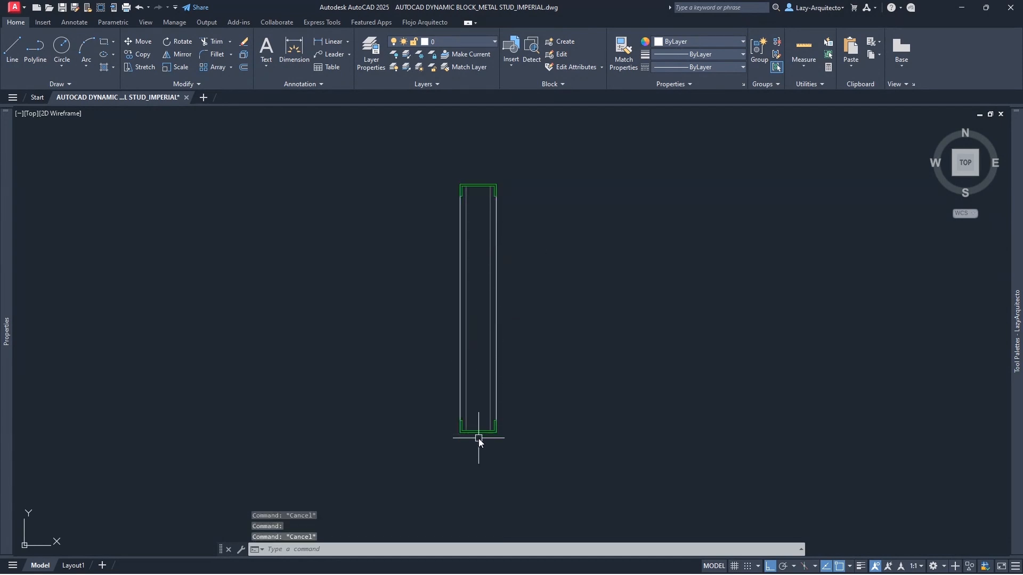
click(477, 435)
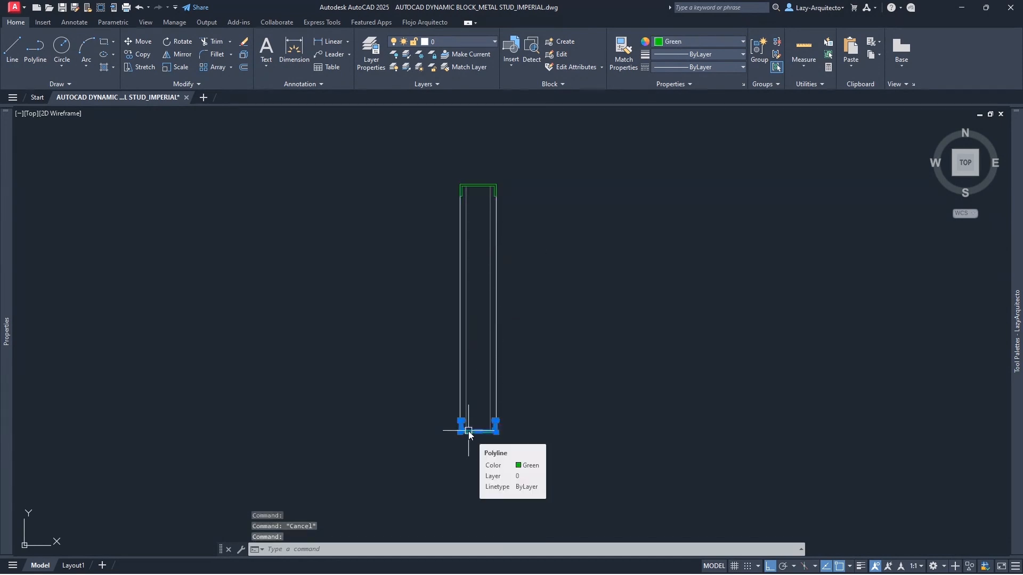
click(478, 186)
key(Escape)
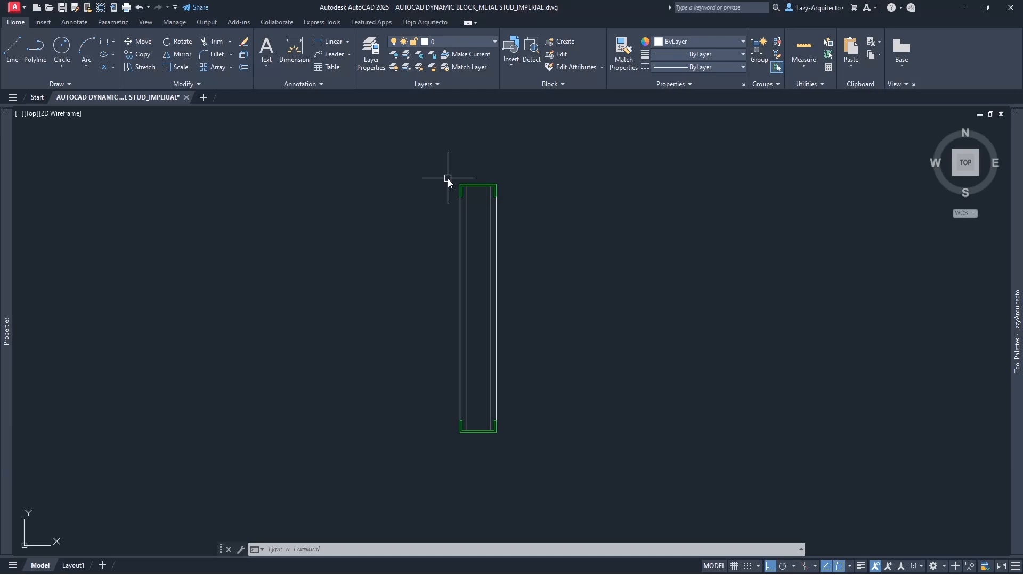
click(461, 236)
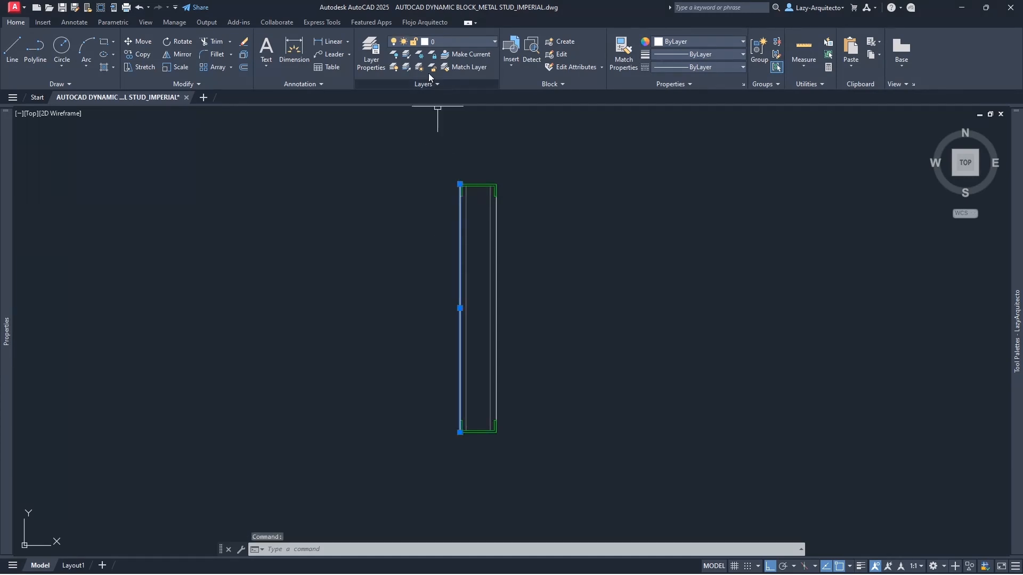
key(Escape)
click(496, 237)
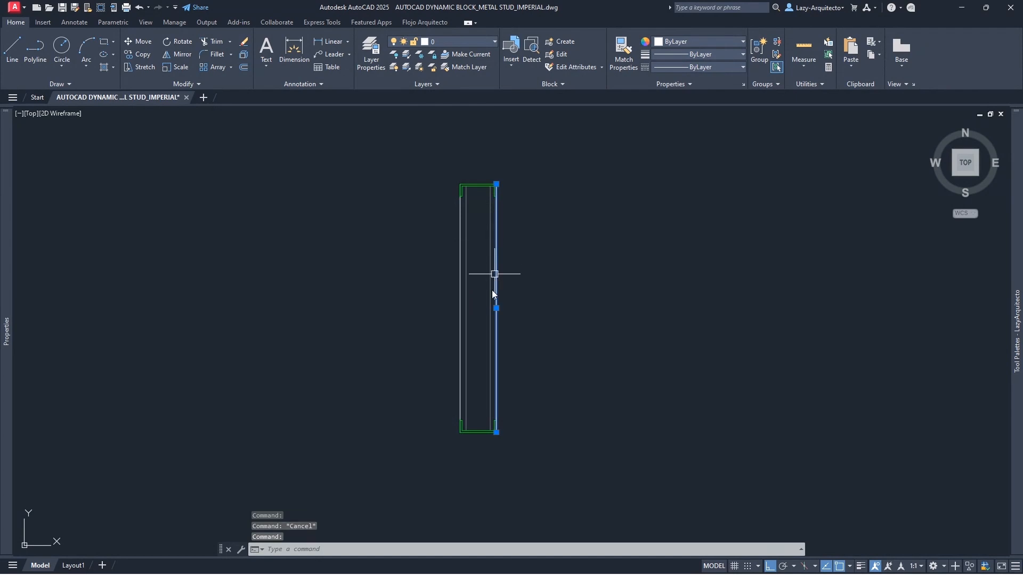
key(Escape)
click(482, 430)
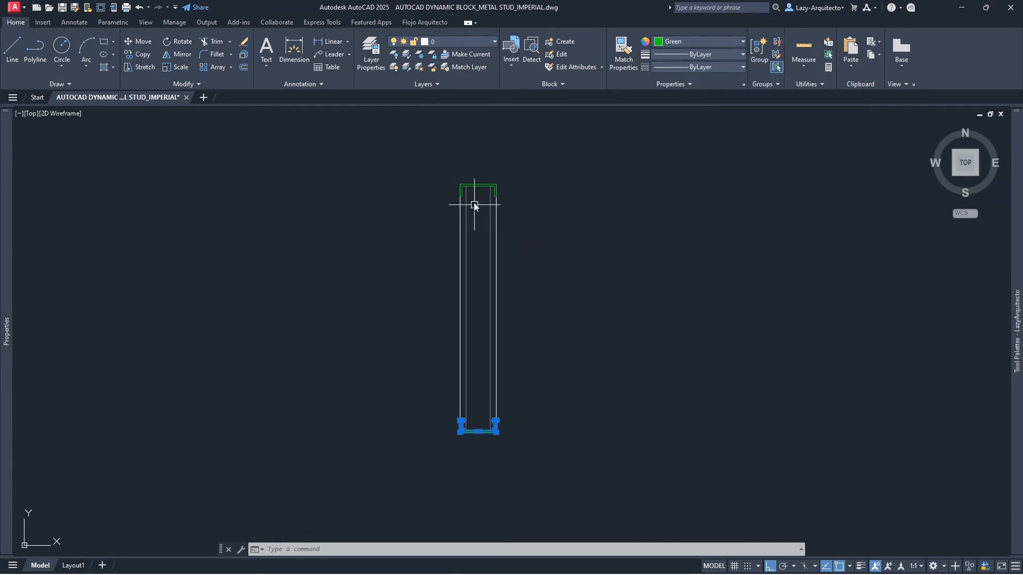
key(Escape)
click(472, 189)
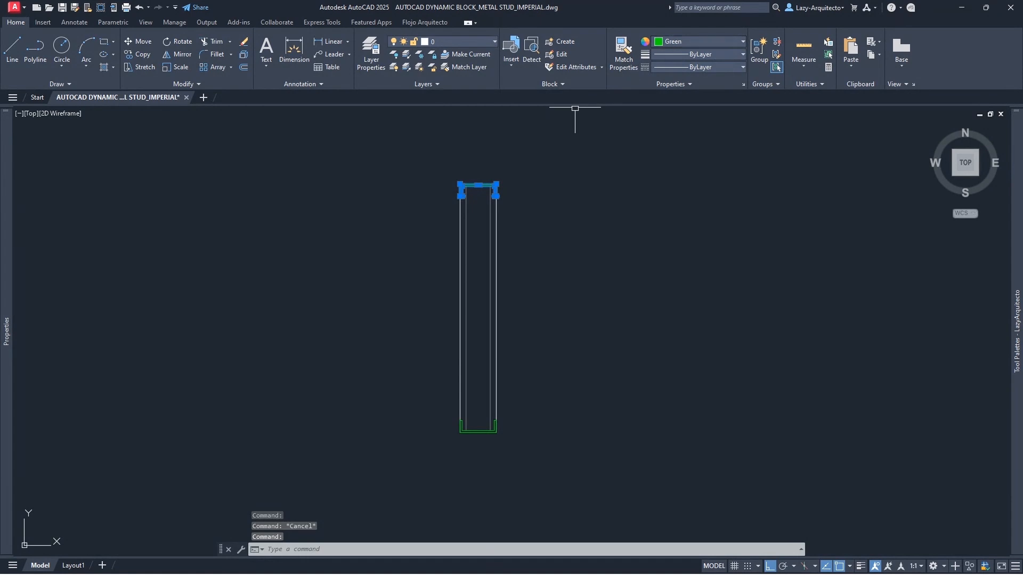
key(Escape)
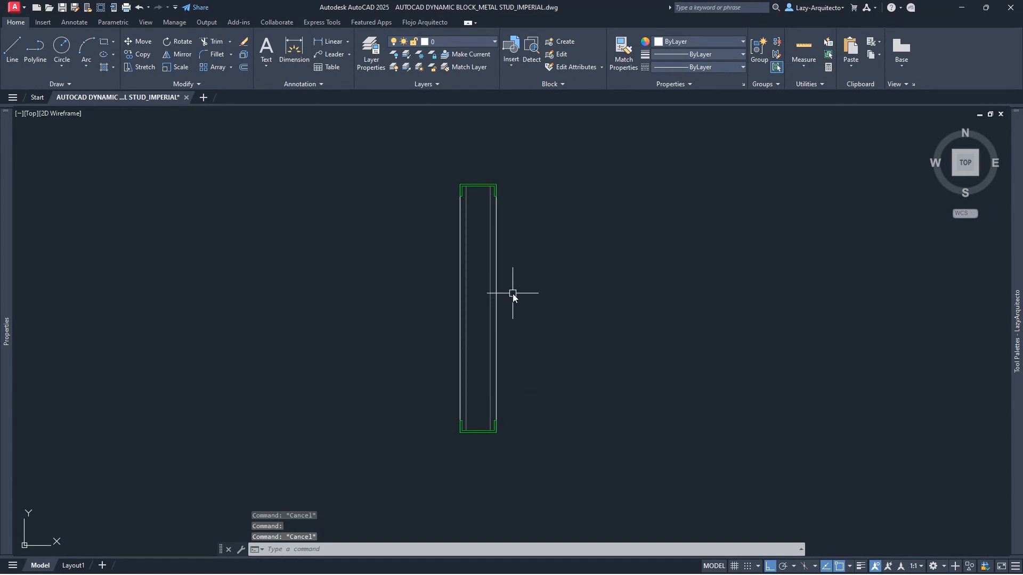
- Check the stud's edge lines and top cap, then select the two inner vertical lines
click(496, 270)
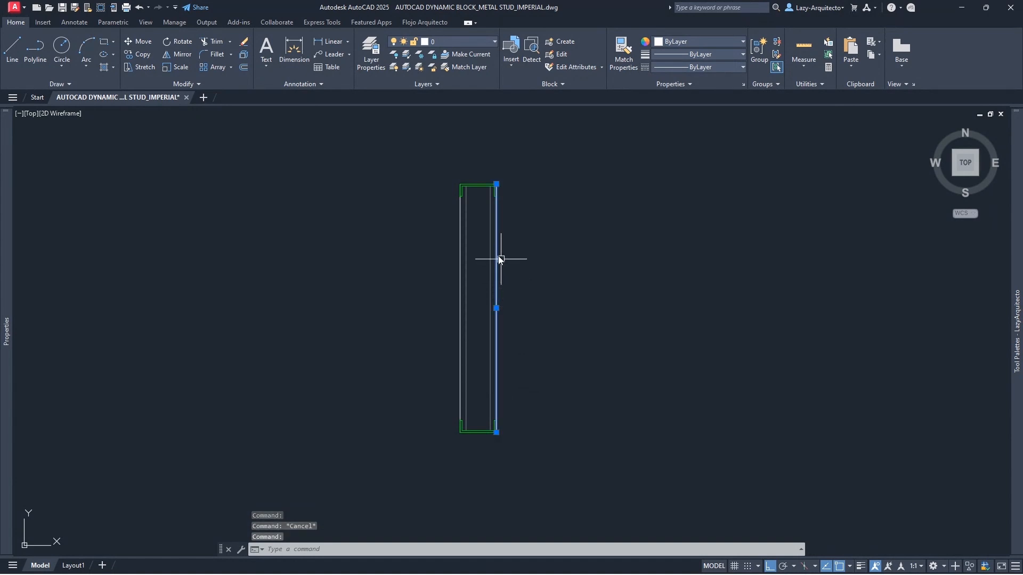
click(461, 260)
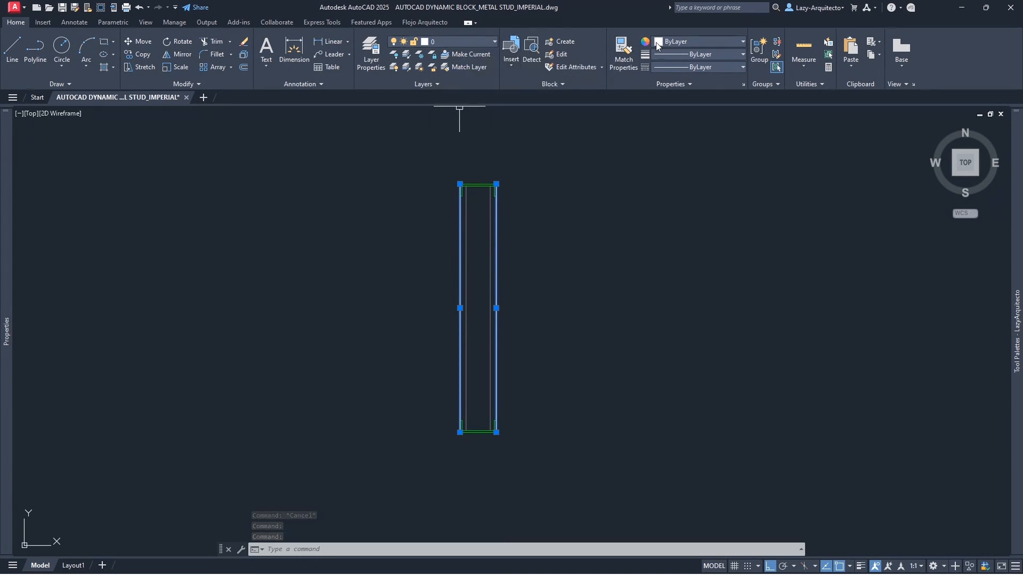
key(Escape)
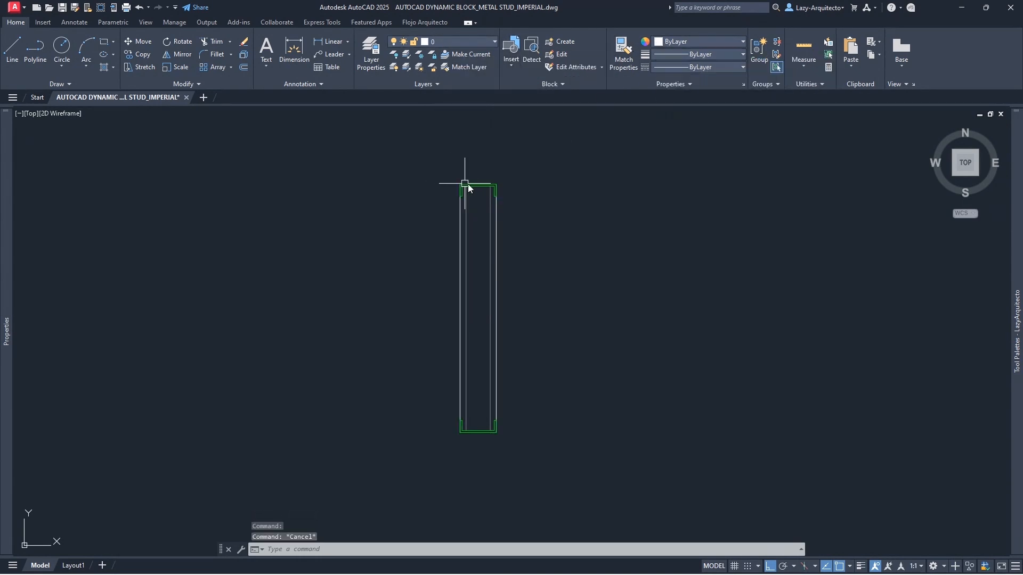
click(466, 184)
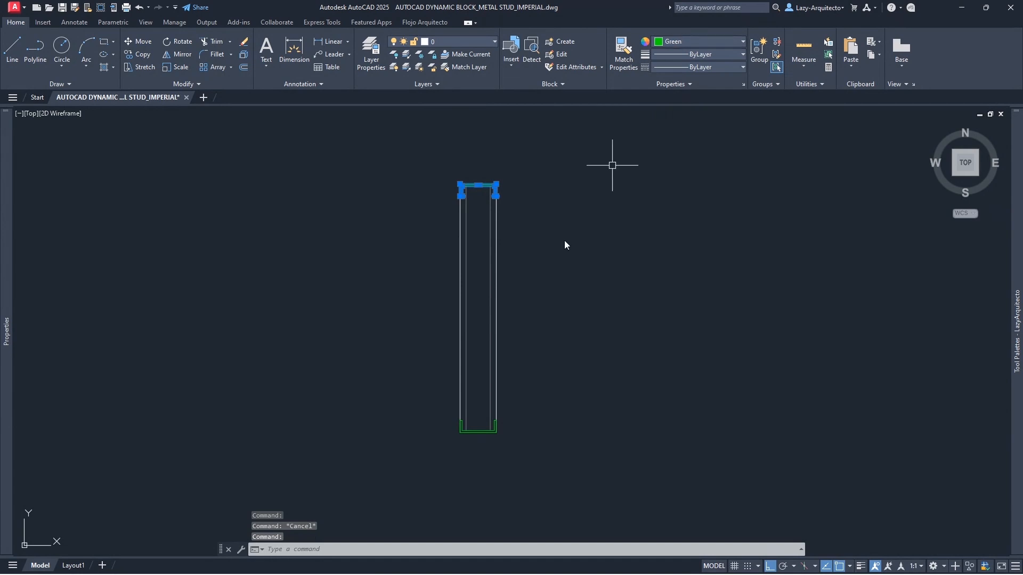
key(Escape)
click(490, 318)
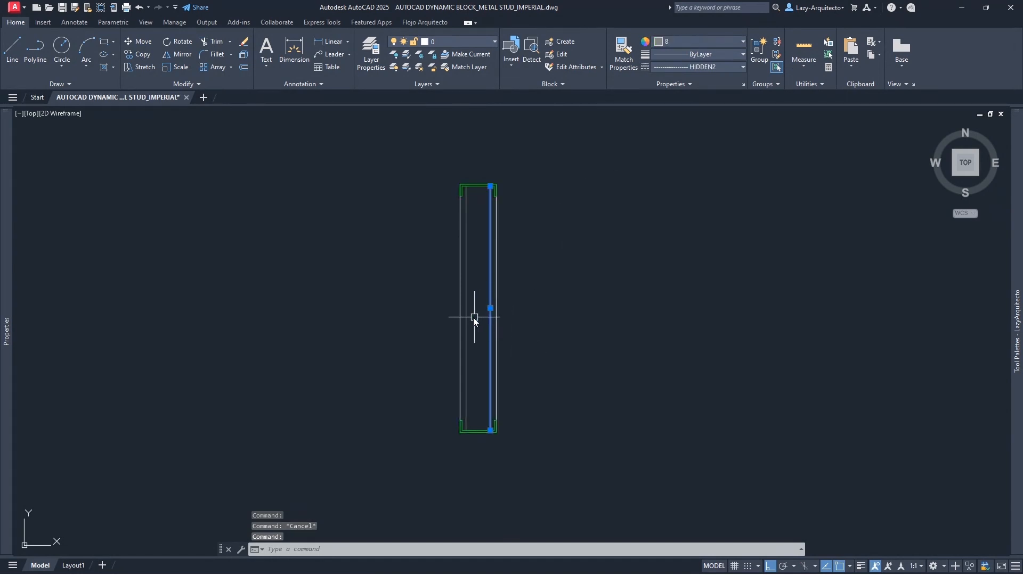
click(467, 312)
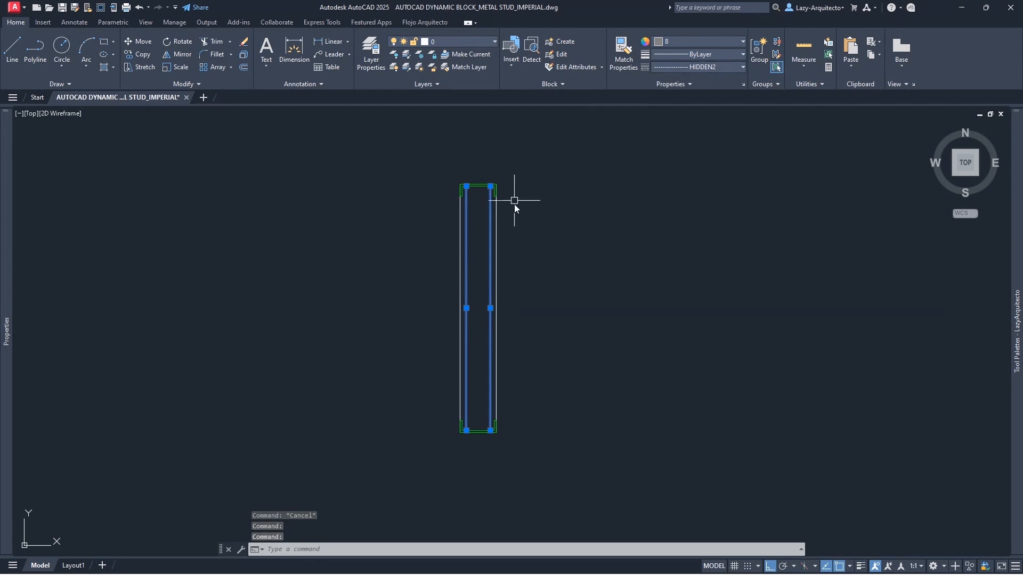
- Load the HIDDEN linetype from acad.lin through the Linetype Manager
click(694, 69)
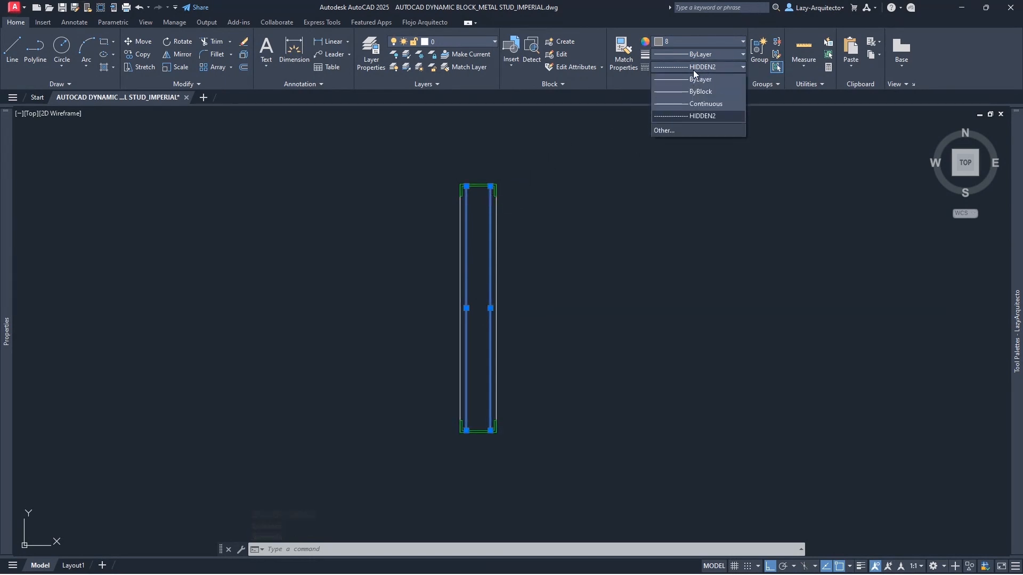
click(680, 130)
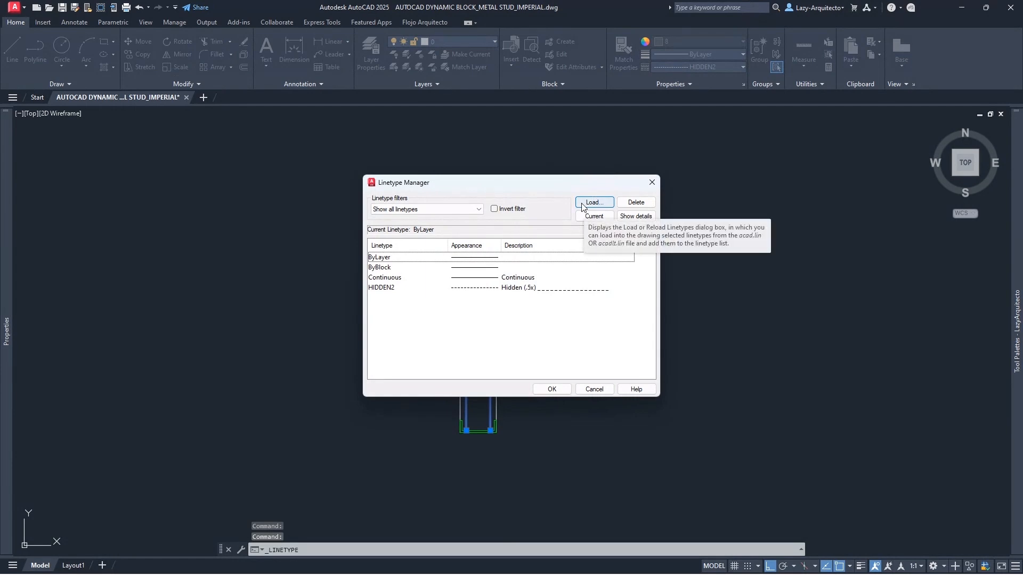
click(589, 202)
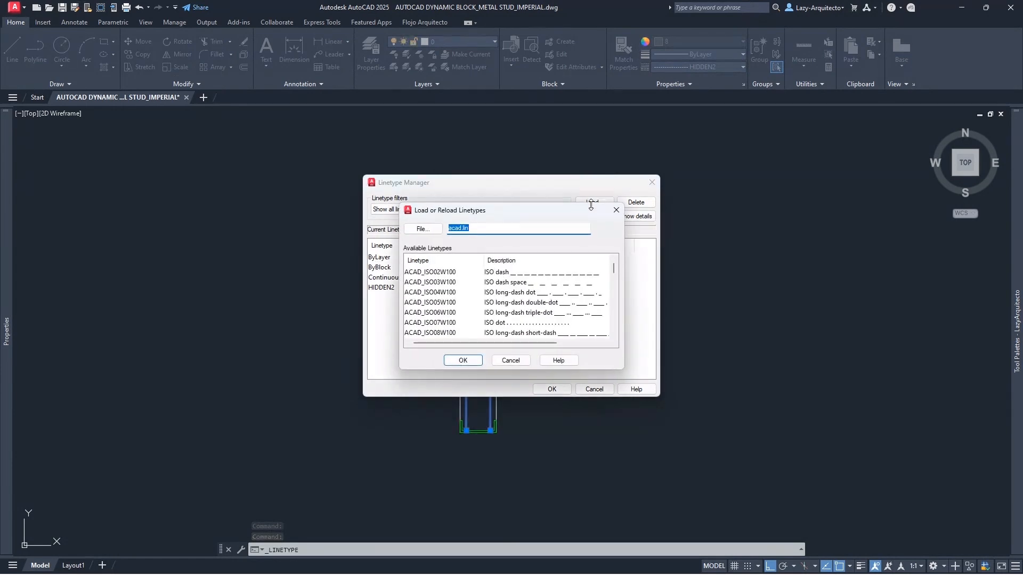
scroll(451, 313, down, 8)
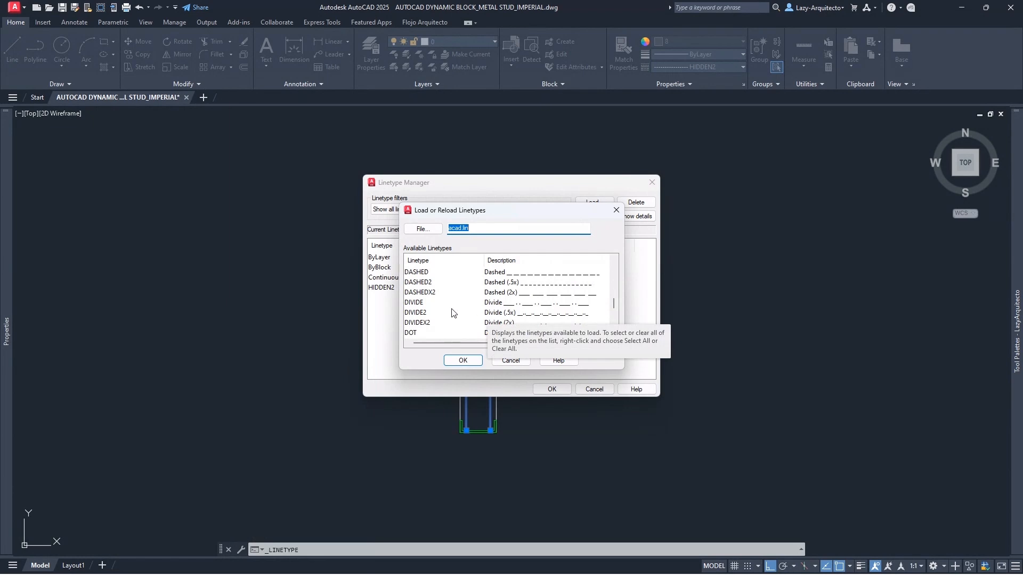
scroll(426, 318, down, 3)
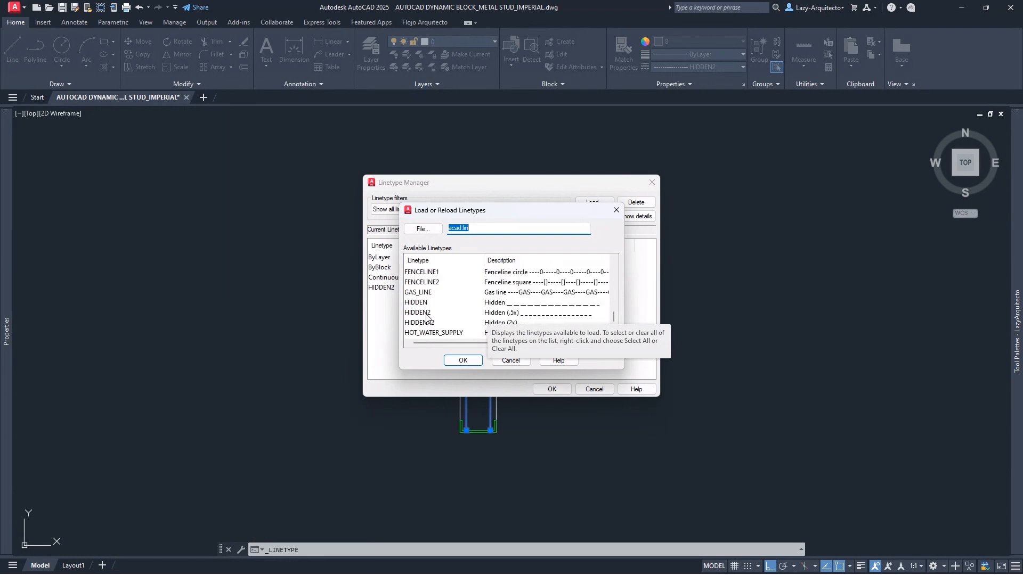
click(428, 302)
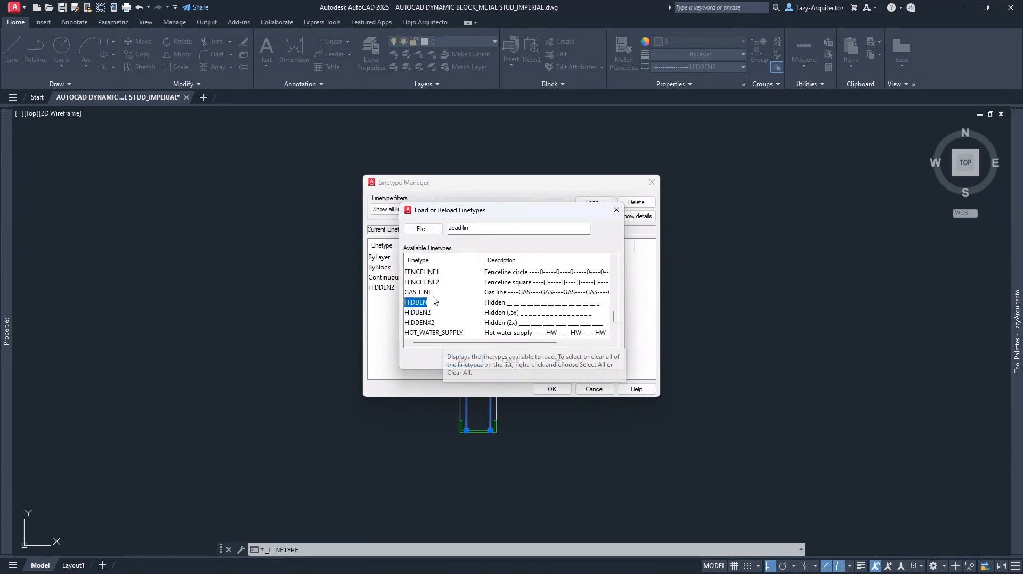
click(463, 360)
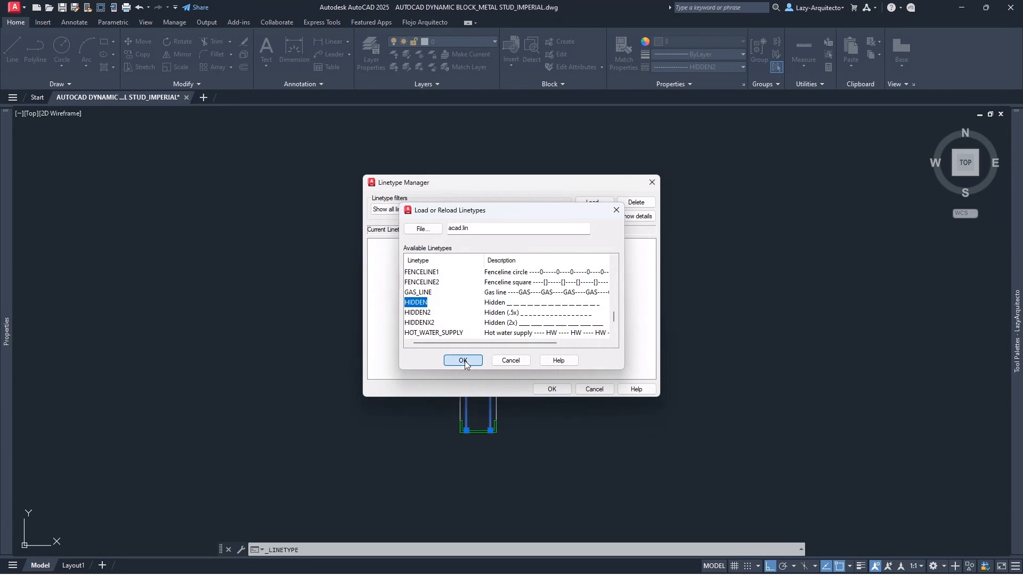
click(402, 288)
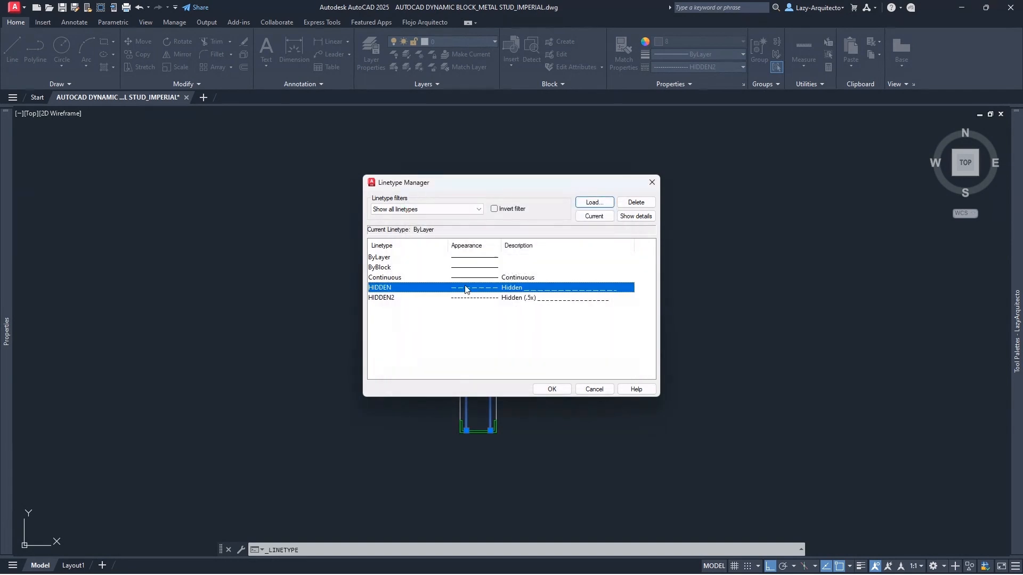
click(552, 389)
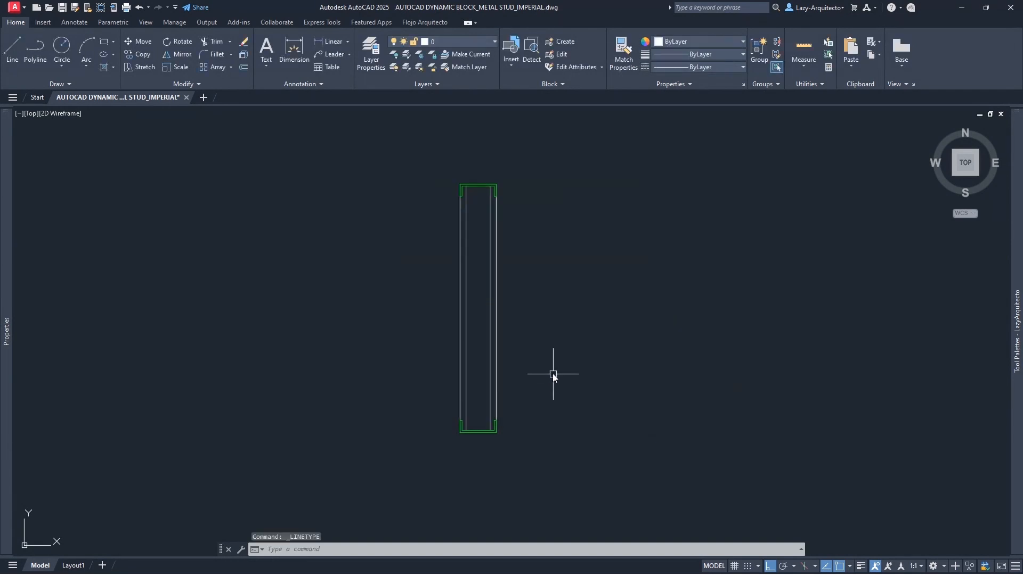
- Apply the HIDDEN linetype to the two inner stud lines
click(491, 263)
click(468, 233)
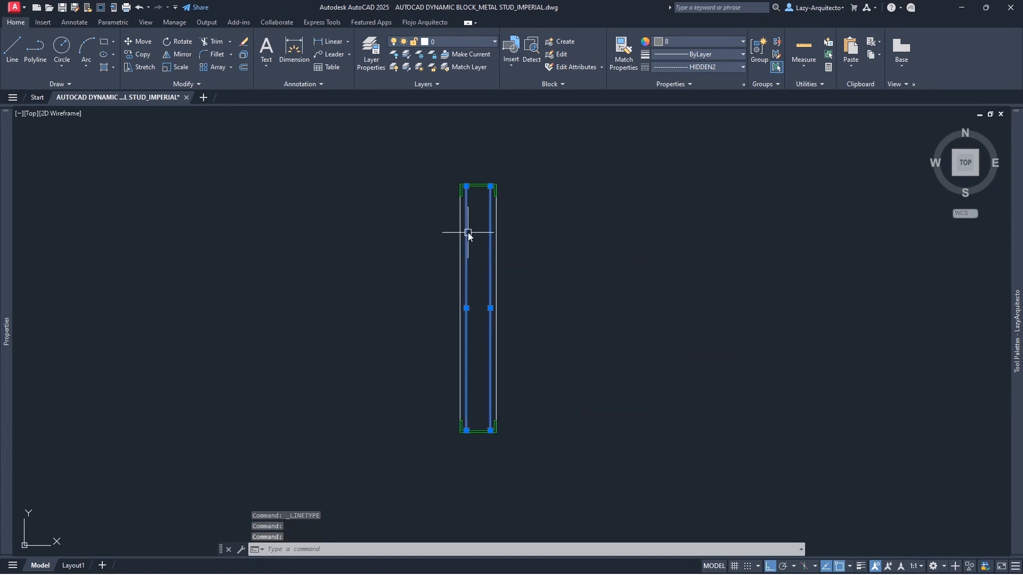
click(725, 68)
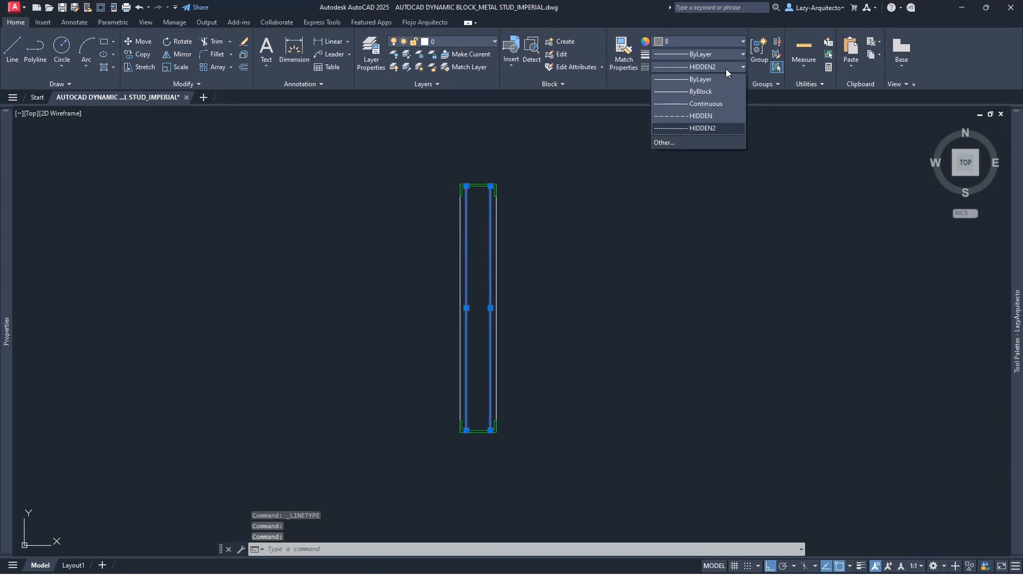
click(711, 116)
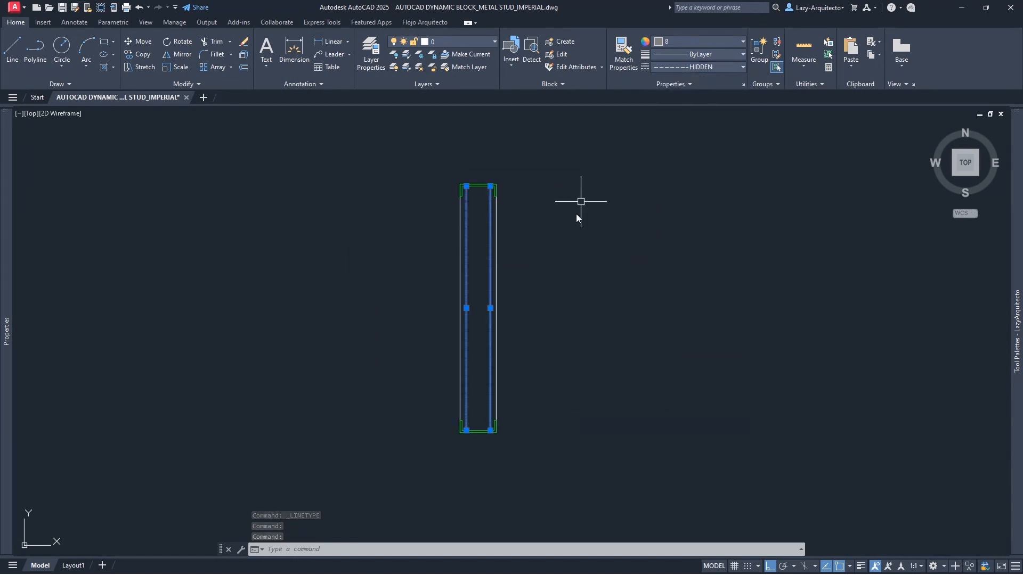
key(Escape)
- Zoom and pan around the stud to check the dashed inner lines
scroll(497, 382, up, 3)
scroll(490, 373, up, 3)
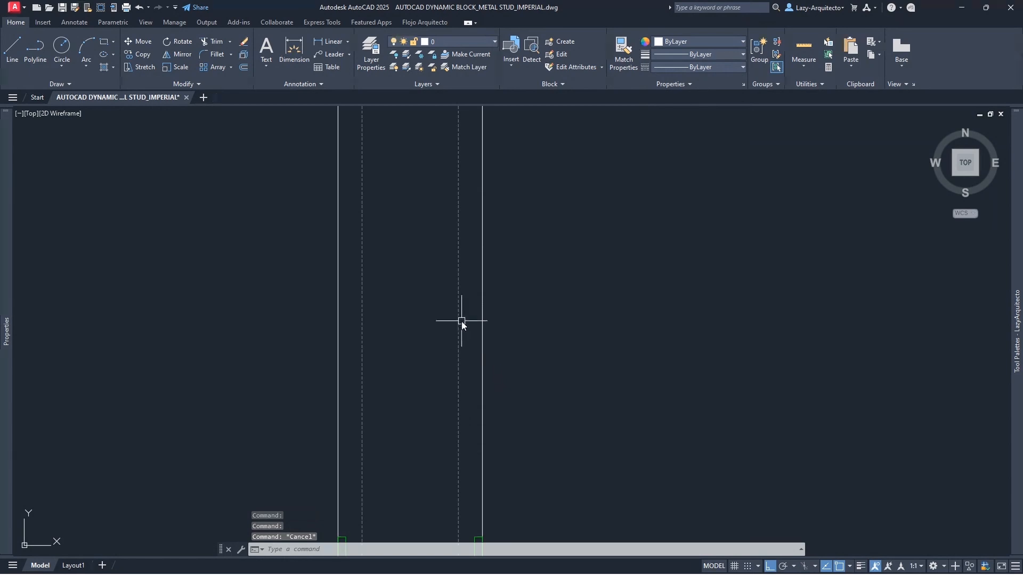
scroll(461, 319, up, 5)
middle_drag(461, 320, 578, 219)
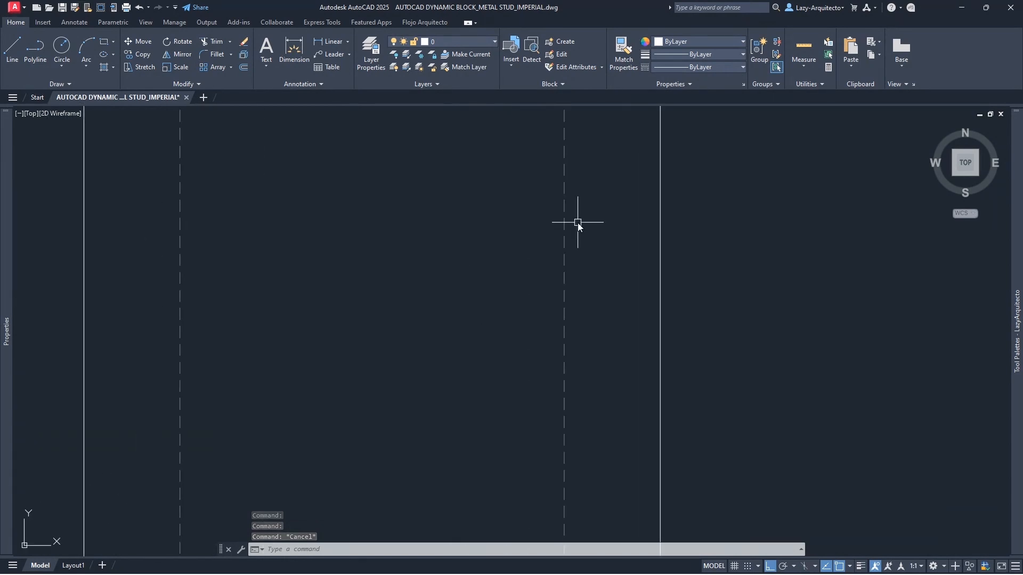
scroll(474, 282, down, 5)
scroll(411, 402, up, 6)
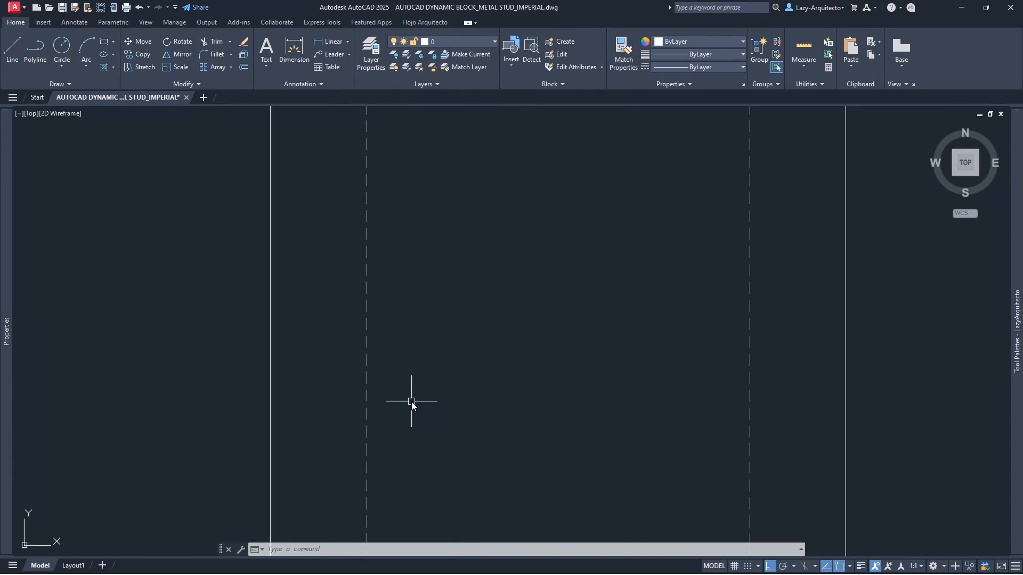
scroll(486, 307, down, 6)
scroll(486, 307, down, 6)
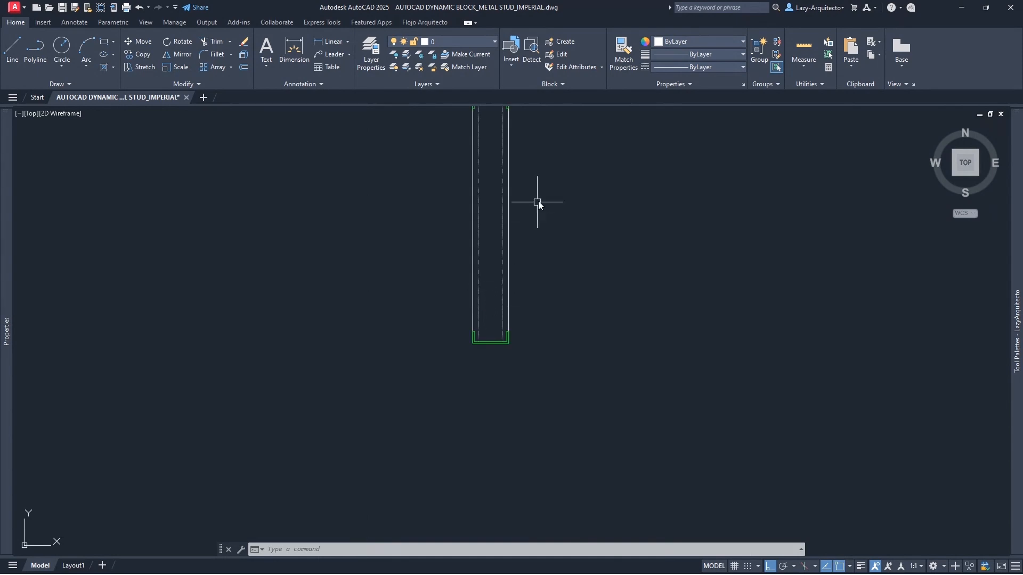
mouse_move(540, 201)
middle_down()
mouse_move(539, 238)
mouse_move(489, 296)
mouse_move(514, 285)
mouse_move(537, 302)
middle_up()
scroll(430, 340, up, 3)
scroll(539, 296, down, 3)
- Set the global linetype scale to 48 with LTSCALE
key(Escape)
key(Escape)
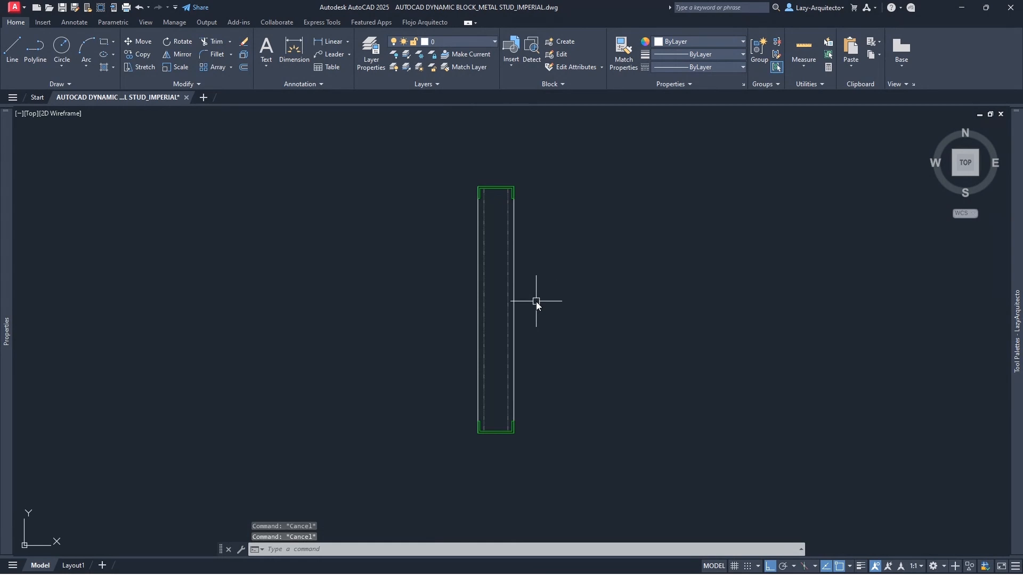
text(LT)
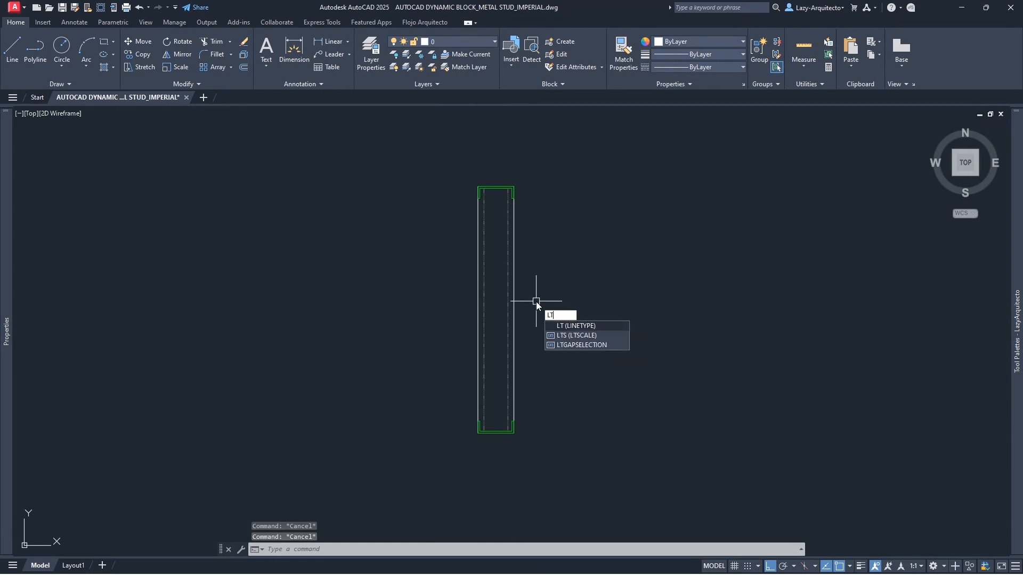
text(SCA)
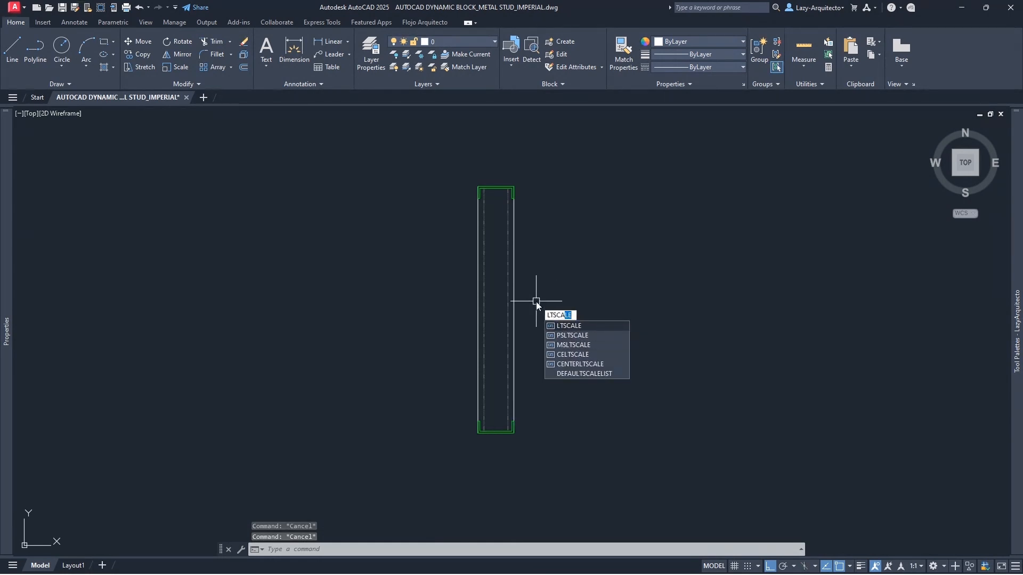
key(Return)
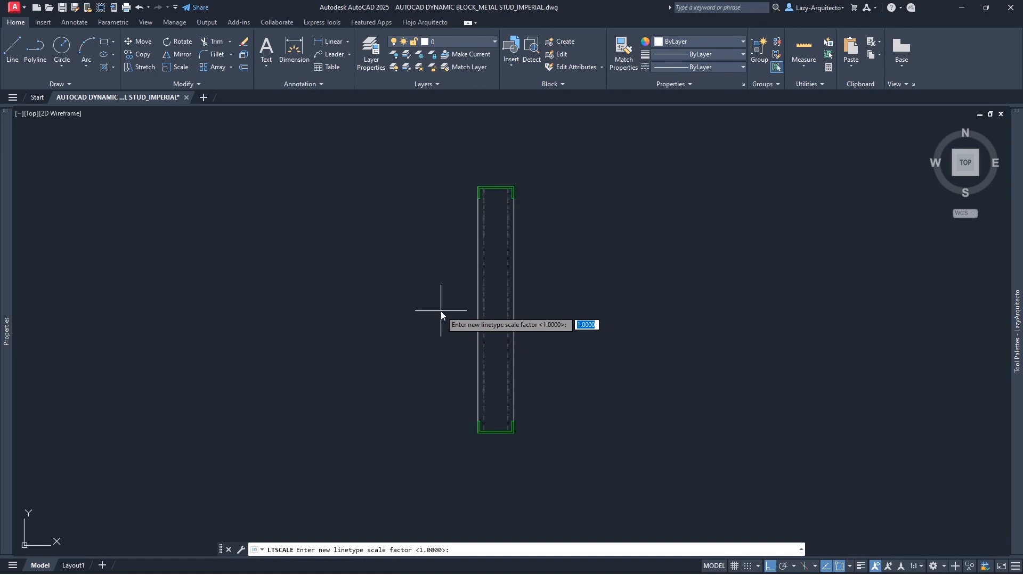
text(48)
key(Return)
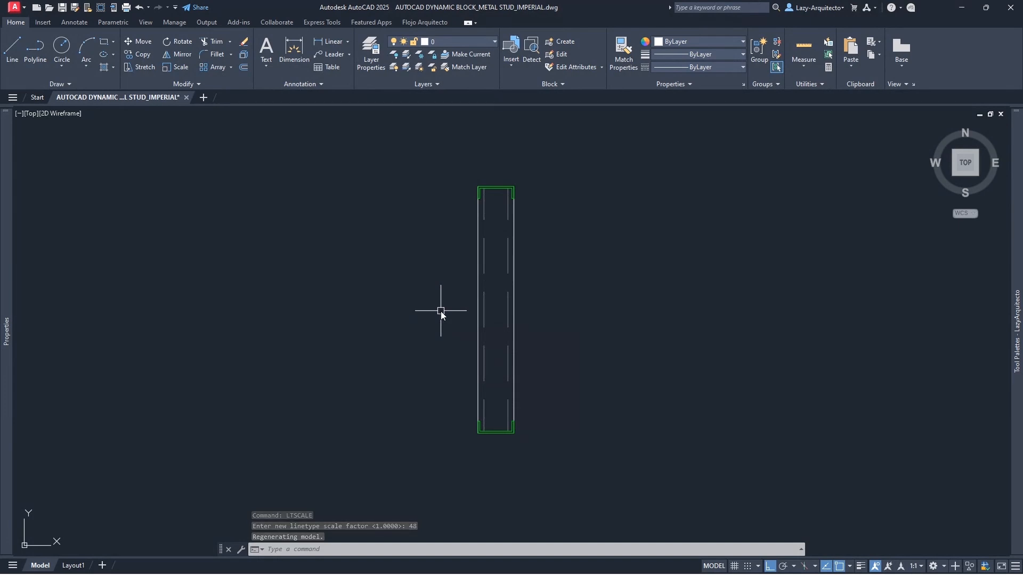
- Select the right and left dashed lines to check them, then begin a window around the stud
mouse_move(532, 221)
middle_down()
mouse_move(525, 237)
mouse_move(550, 245)
middle_up()
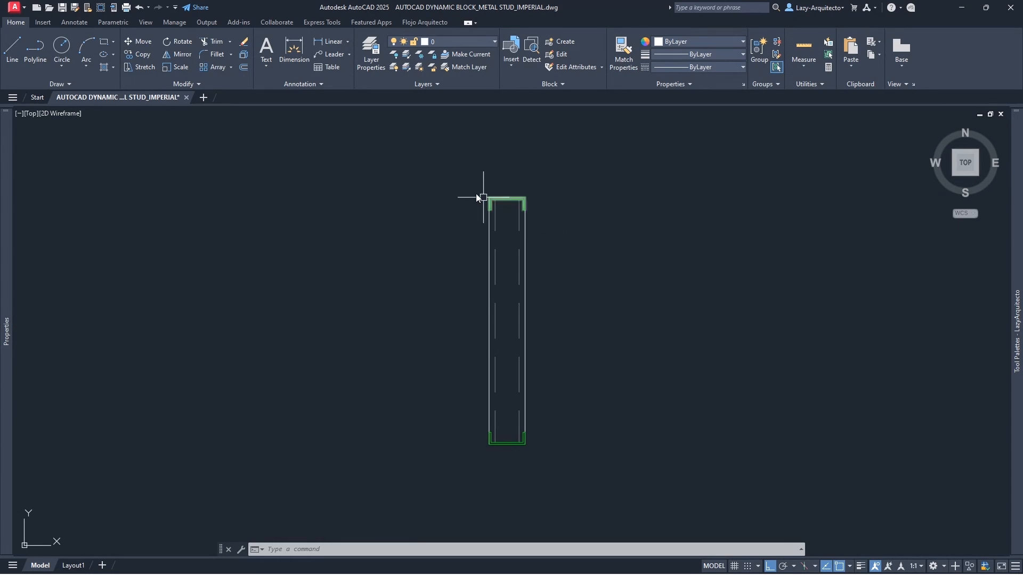
key(Escape)
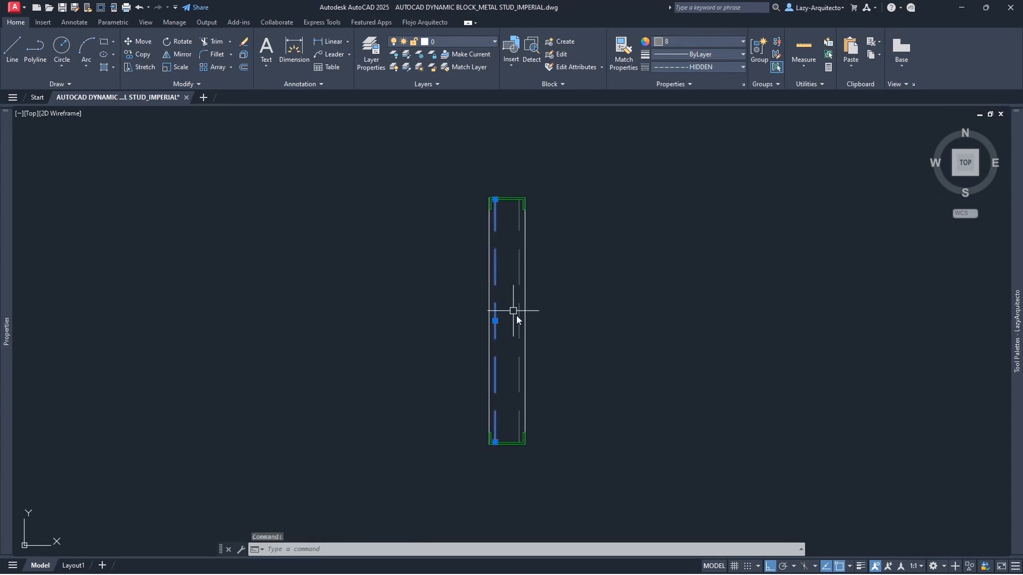
click(516, 317)
key(Escape)
click(495, 279)
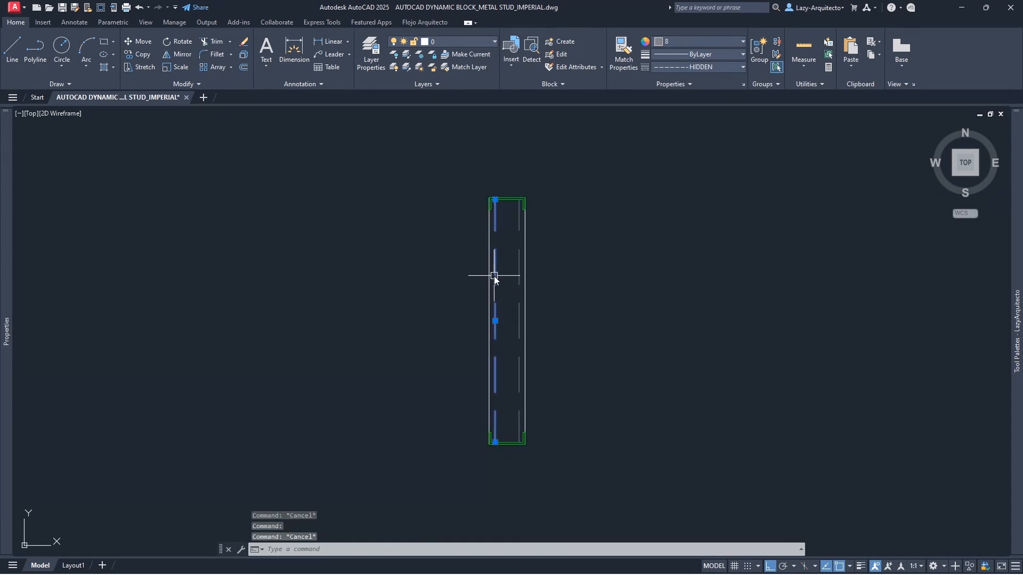
key(Escape)
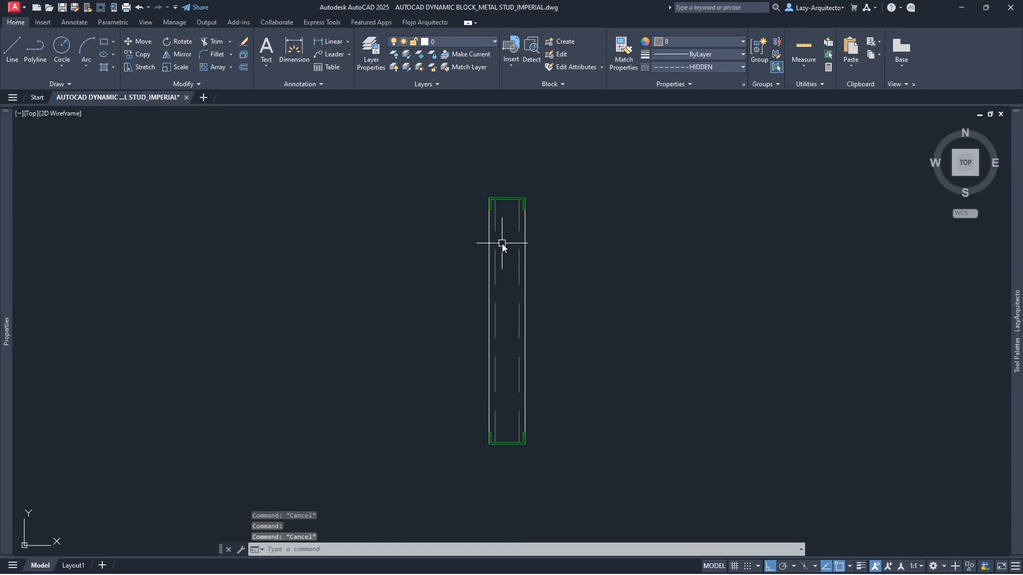
click(472, 184)
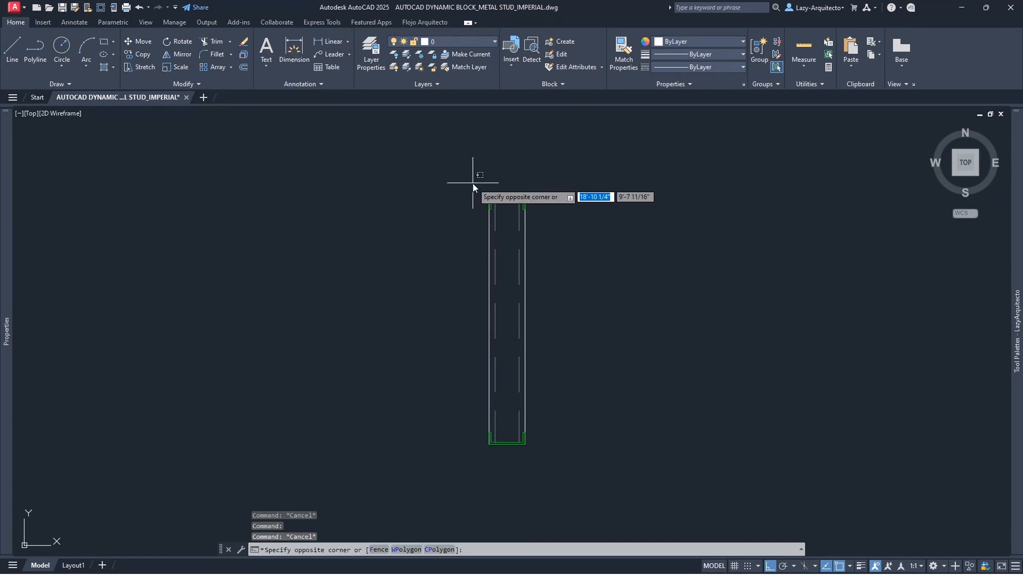
- Window-select the stud's six objects and define a block named STUD_MTL with the B command
click(548, 461)
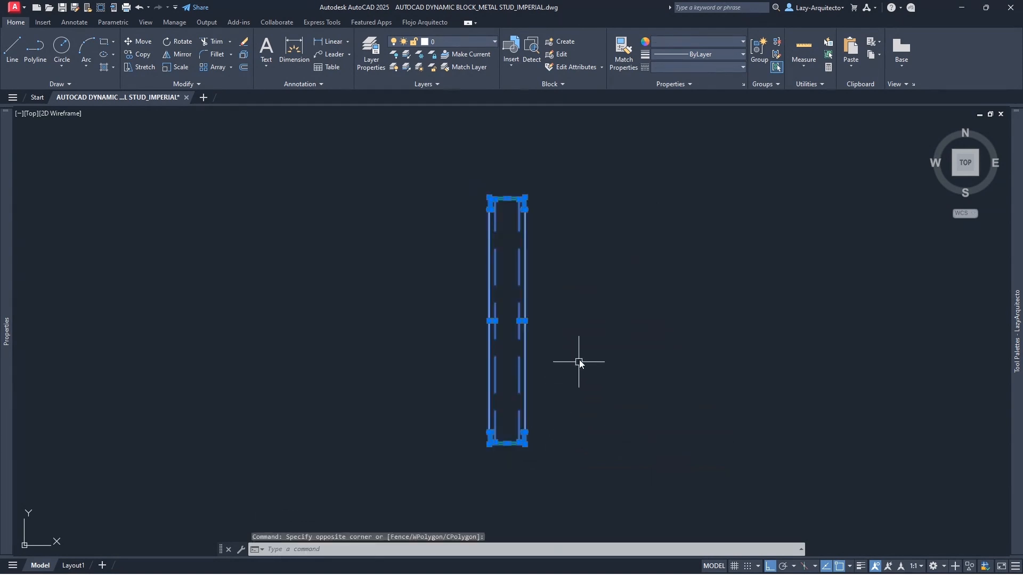
middle_drag(584, 345, 530, 318)
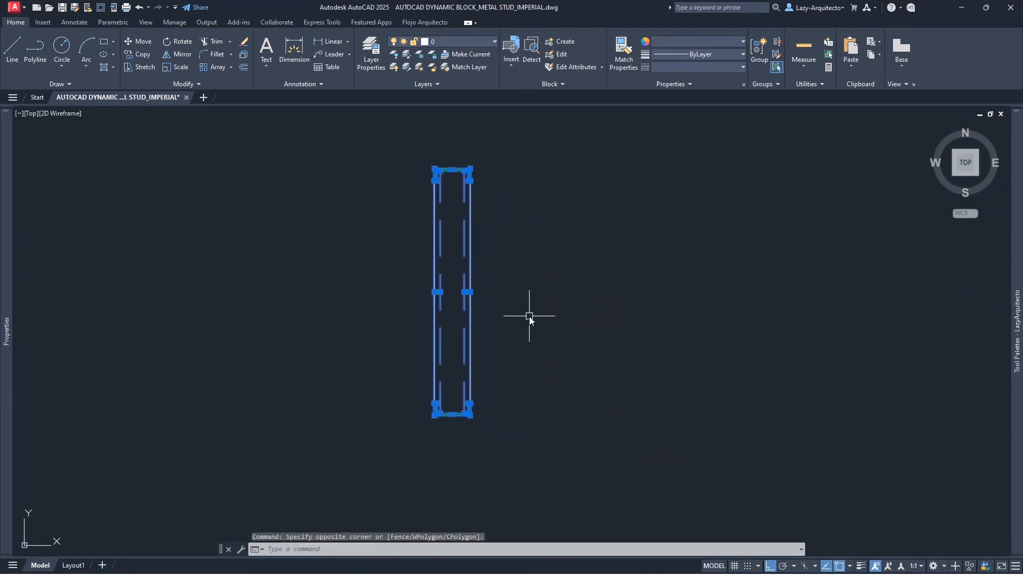
text(B)
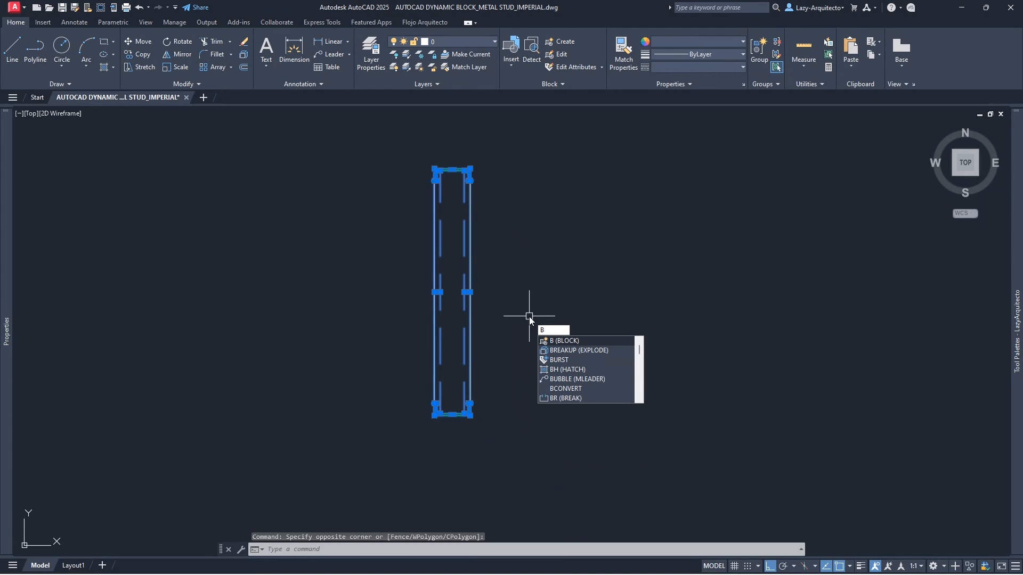
key(Return)
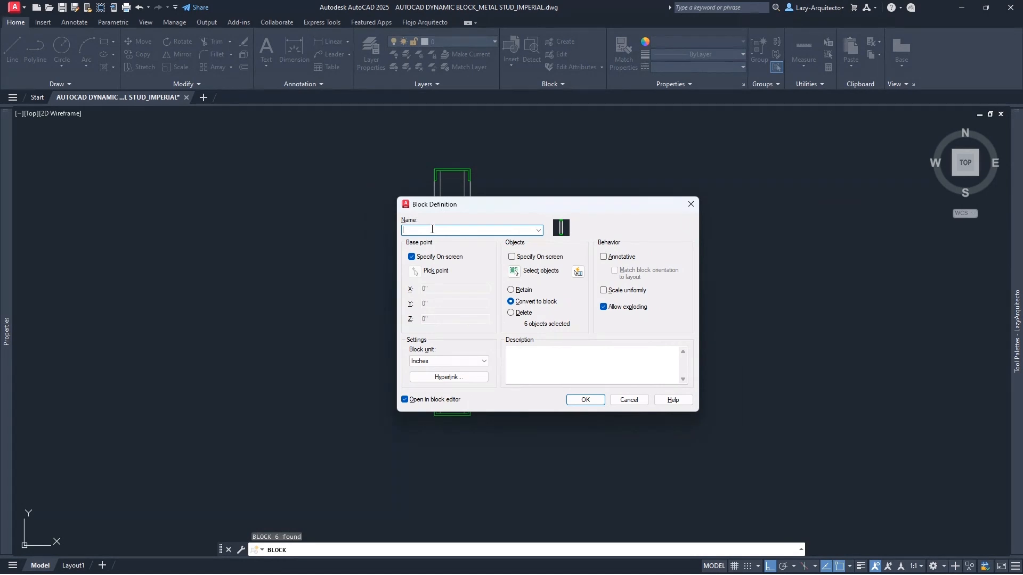
text(M)
key(BackSpace)
key(BackSpace)
text(STUD_MTL)
drag(522, 205, 618, 176)
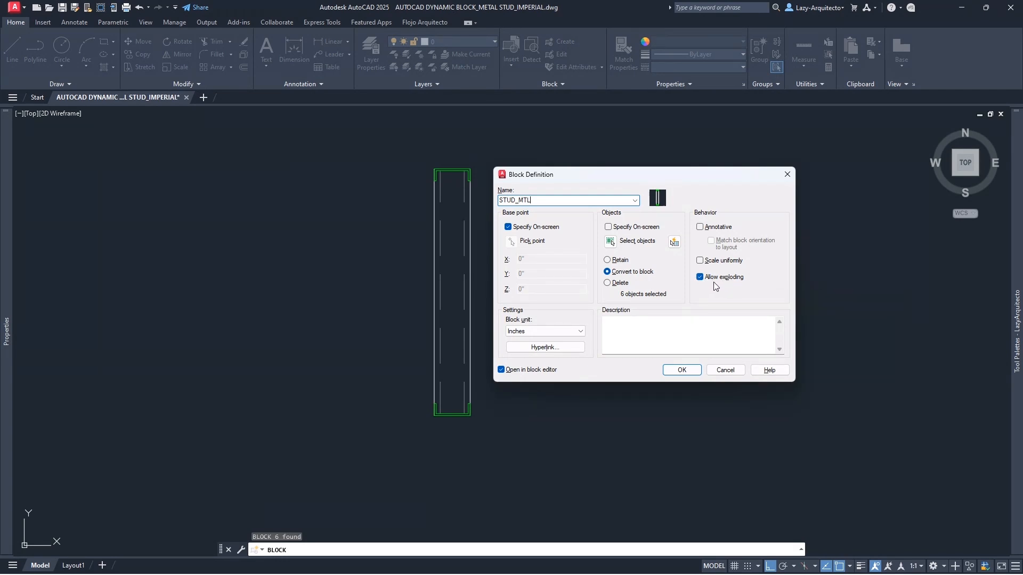
click(690, 372)
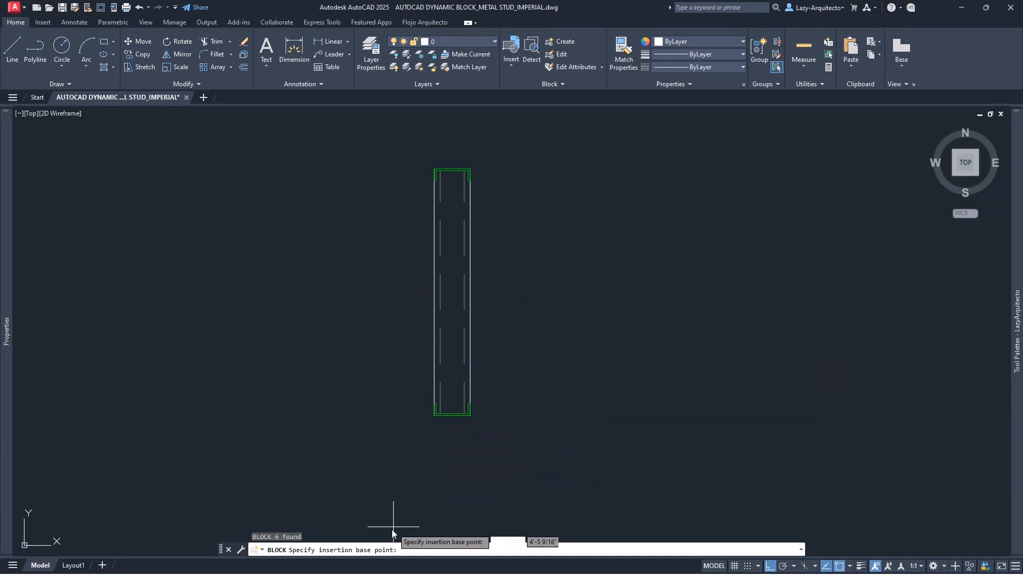
- Set the block base point at the stud's bottom-left corner, then browse the Parameters and Actions palettes
click(433, 418)
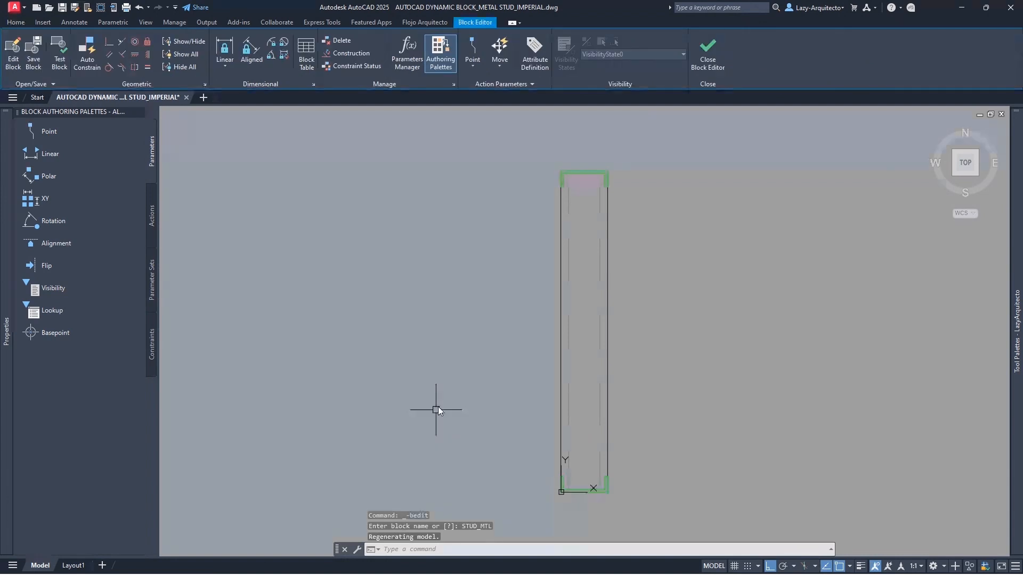
middle_drag(604, 343, 536, 315)
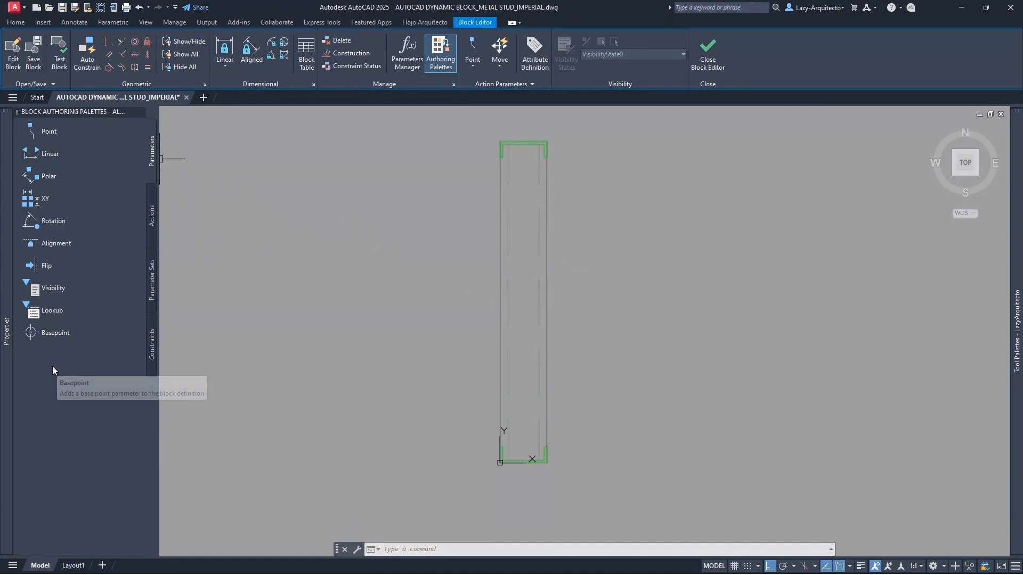
click(151, 213)
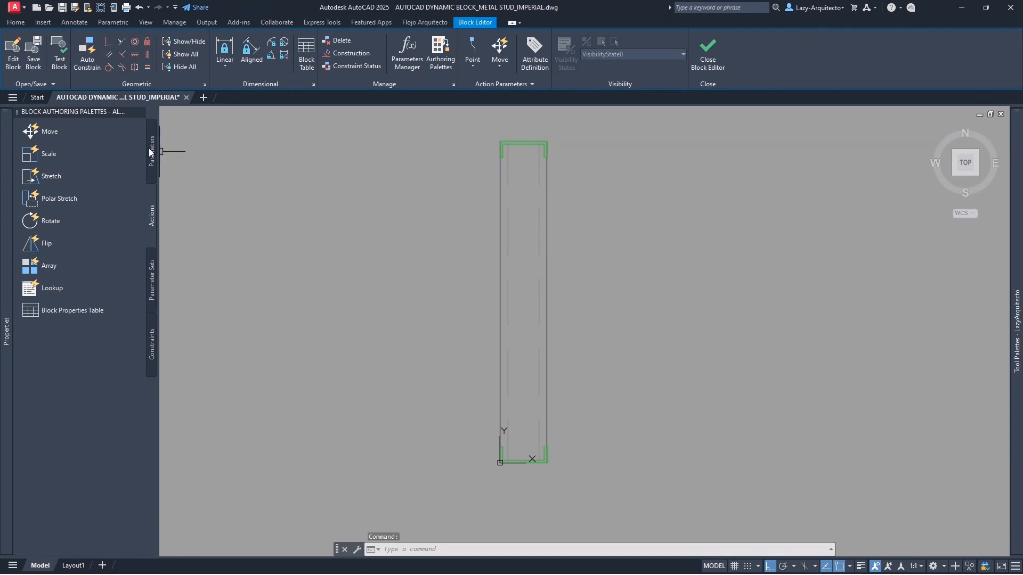
click(150, 153)
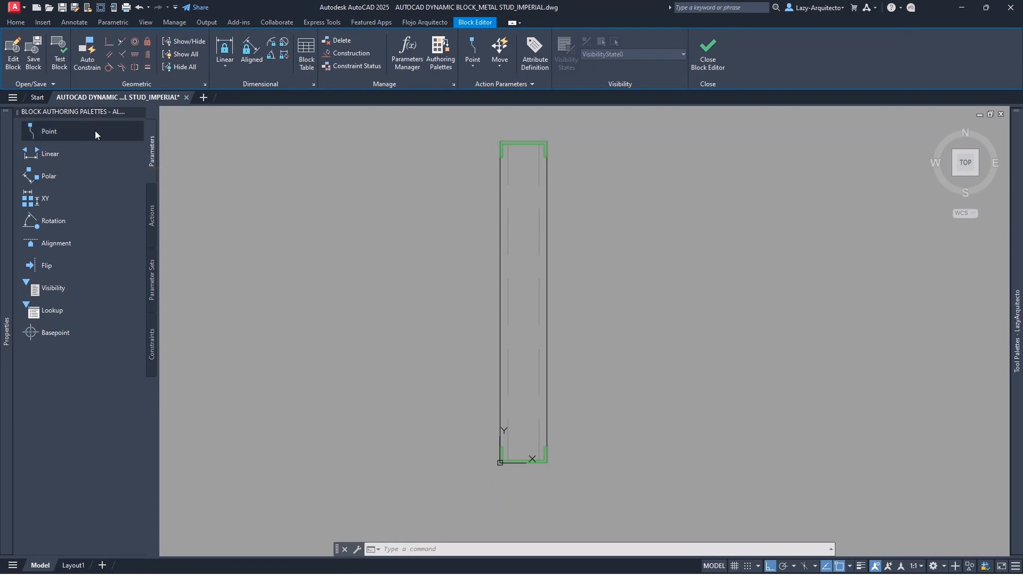
click(152, 216)
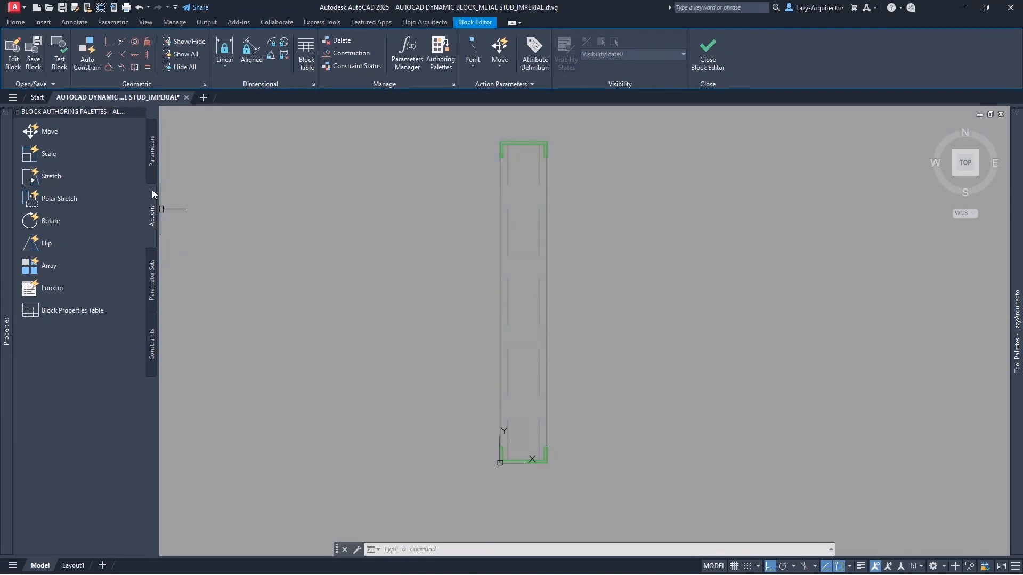
click(152, 153)
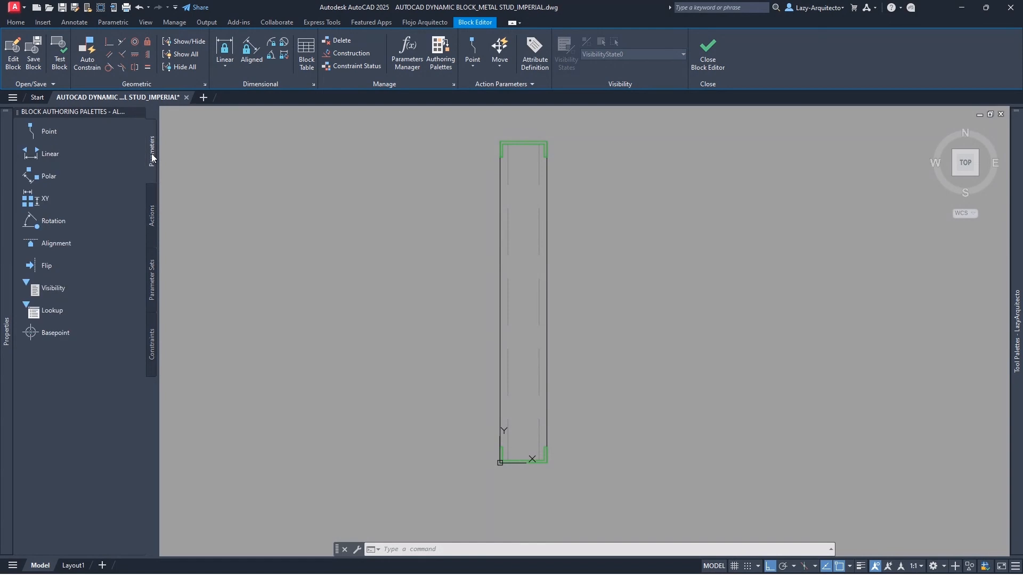
click(153, 219)
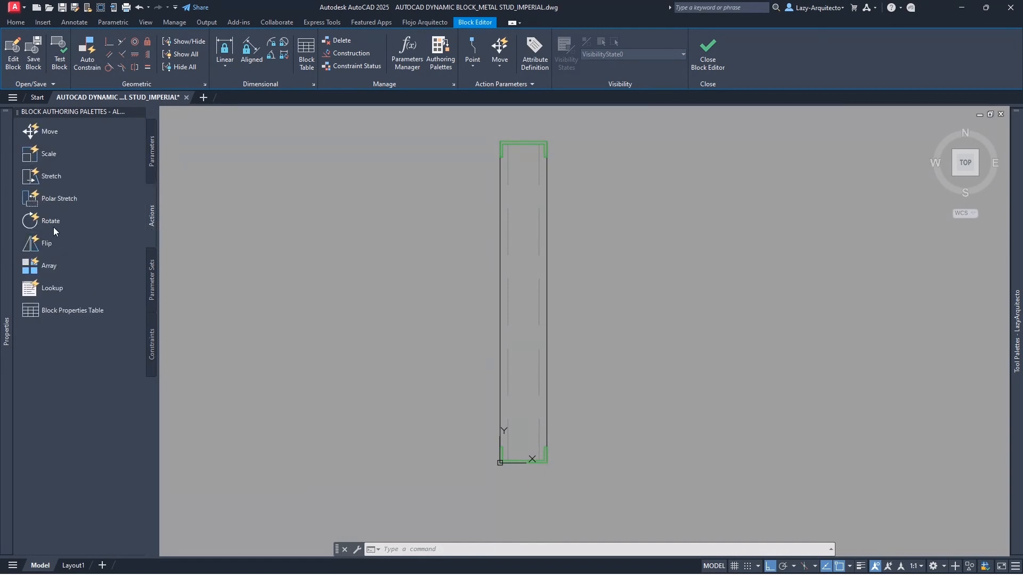
click(151, 154)
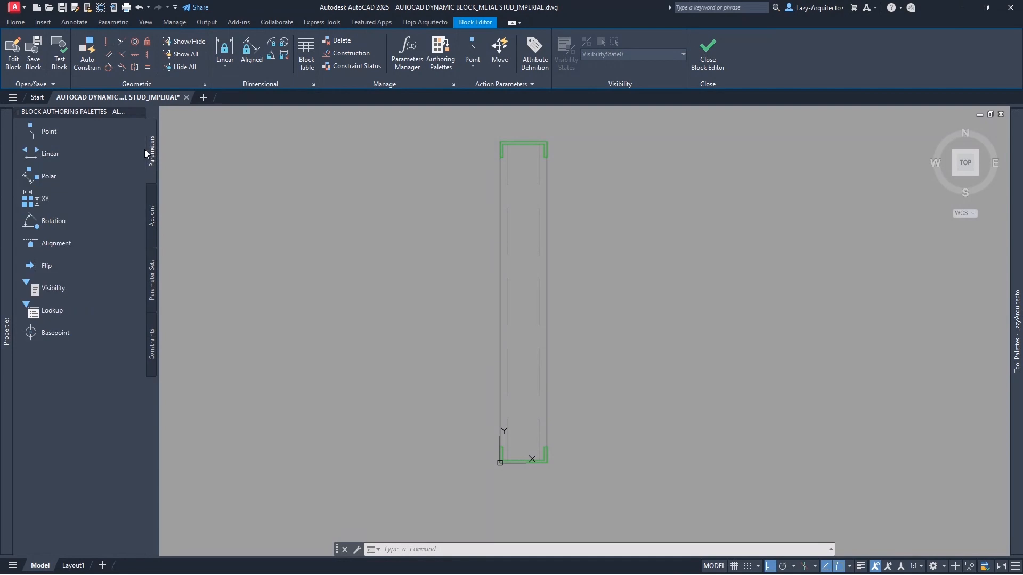
- Add a linear parameter from the stud's bottom-right to top-right corner, label placed to the right
click(49, 153)
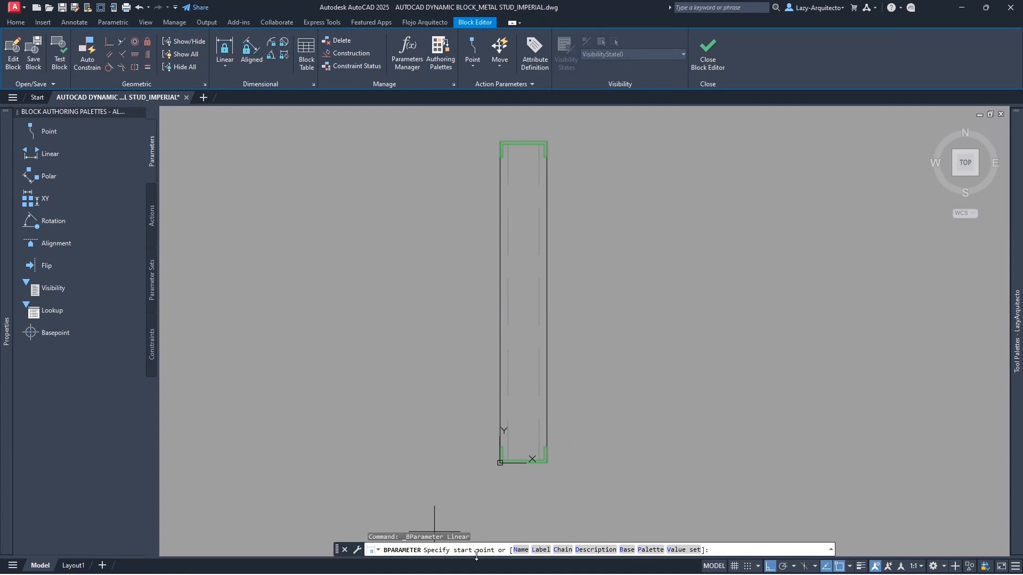
click(548, 466)
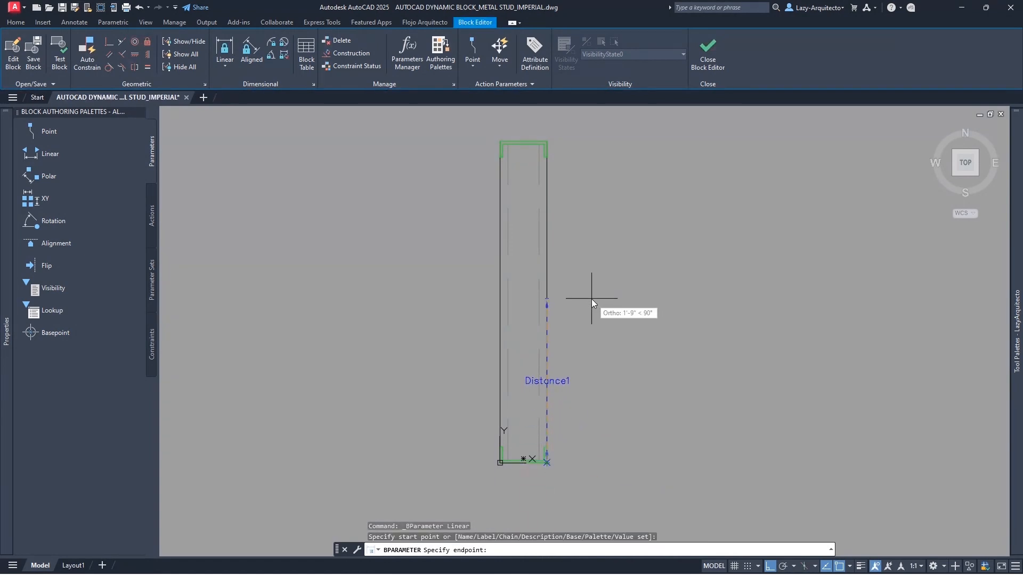
click(547, 143)
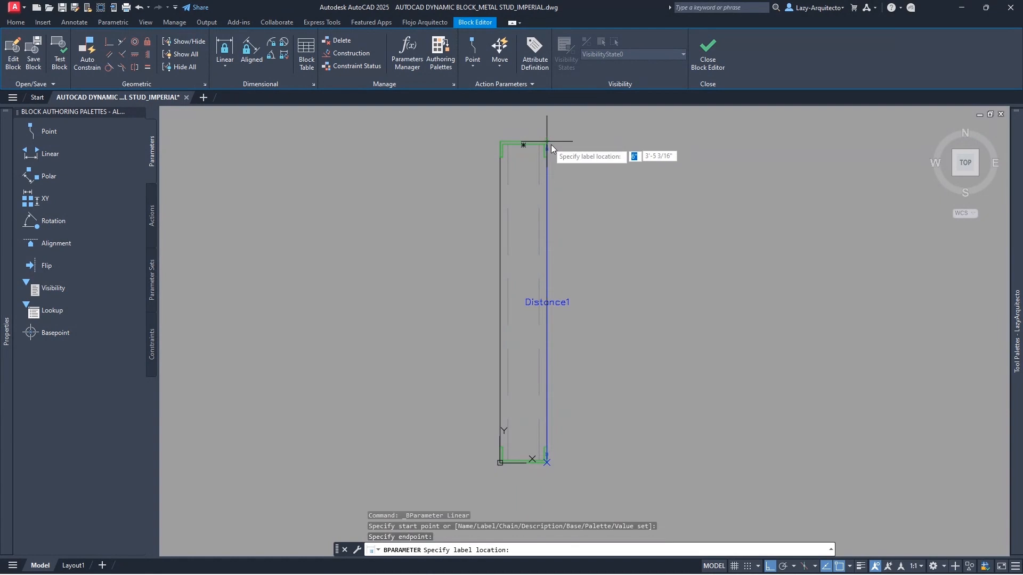
click(638, 158)
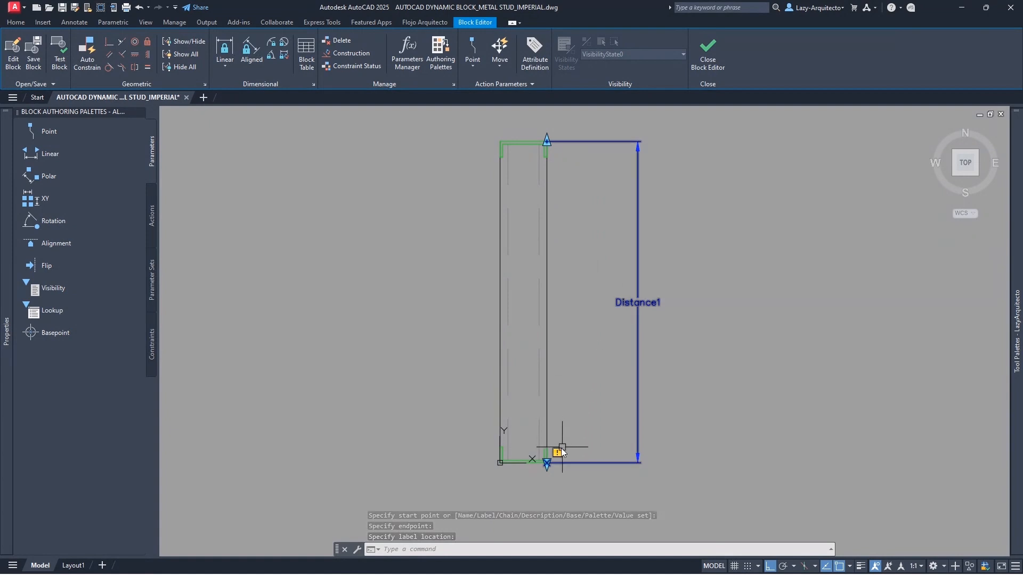
mouse_move(558, 454)
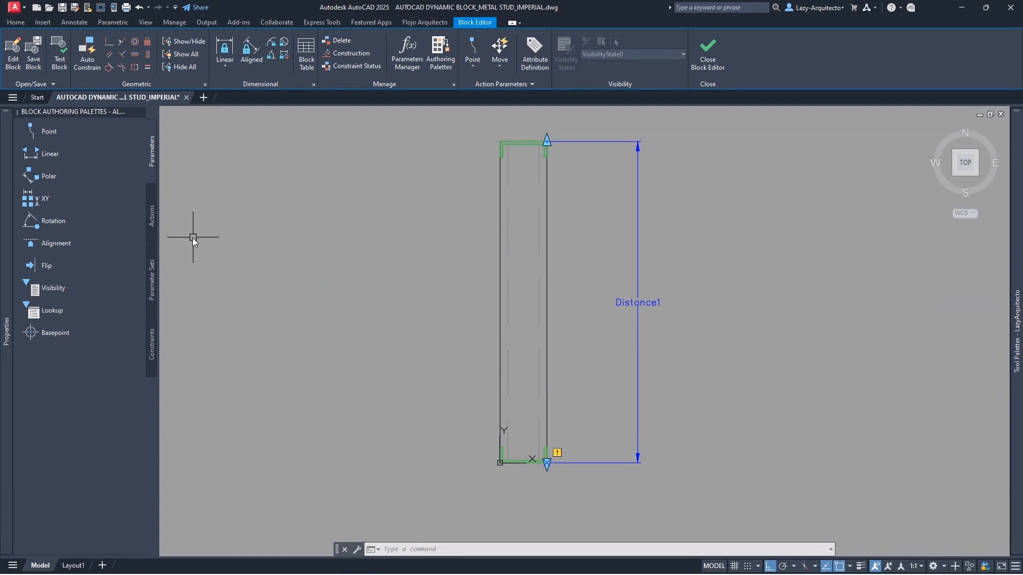
- Attach a stretch action to Distance1's top point, framing and crossing-selecting the stud's upper lines
click(151, 213)
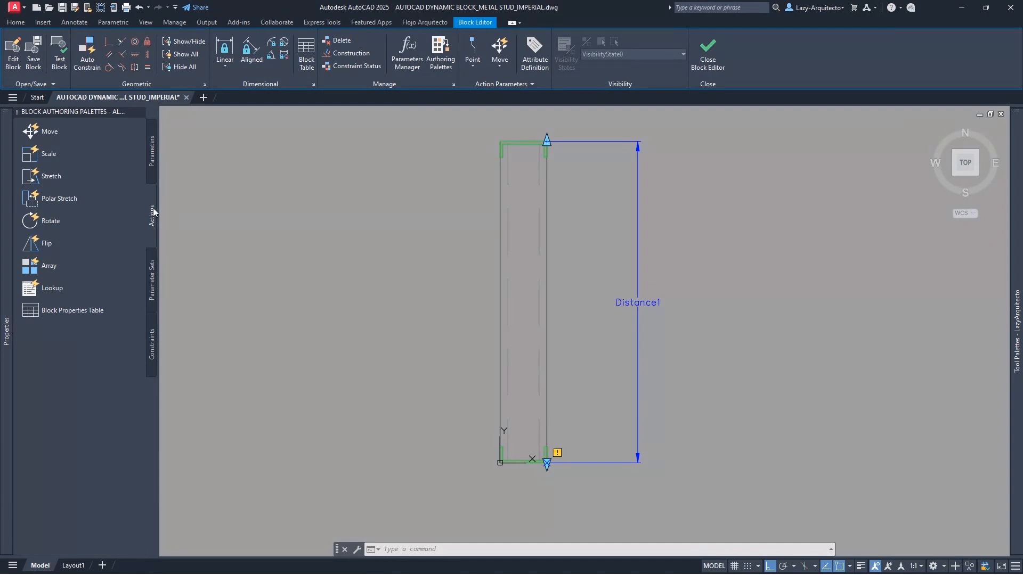
click(46, 178)
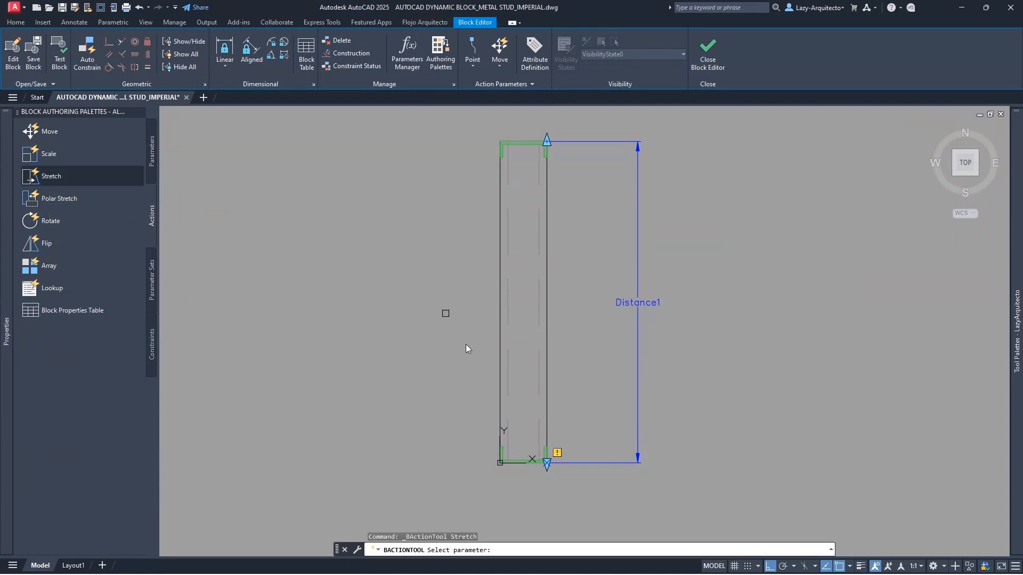
click(625, 307)
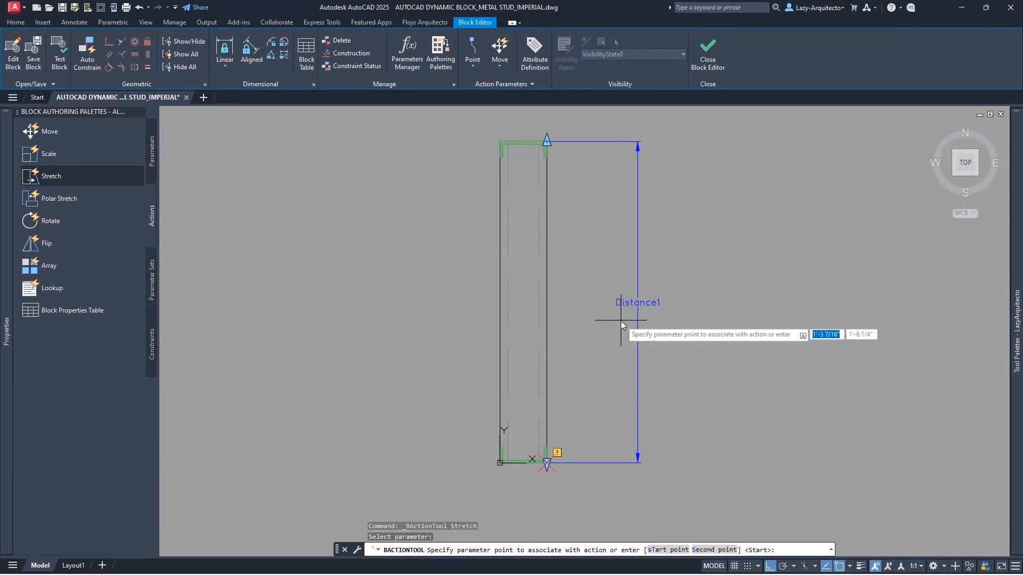
click(548, 140)
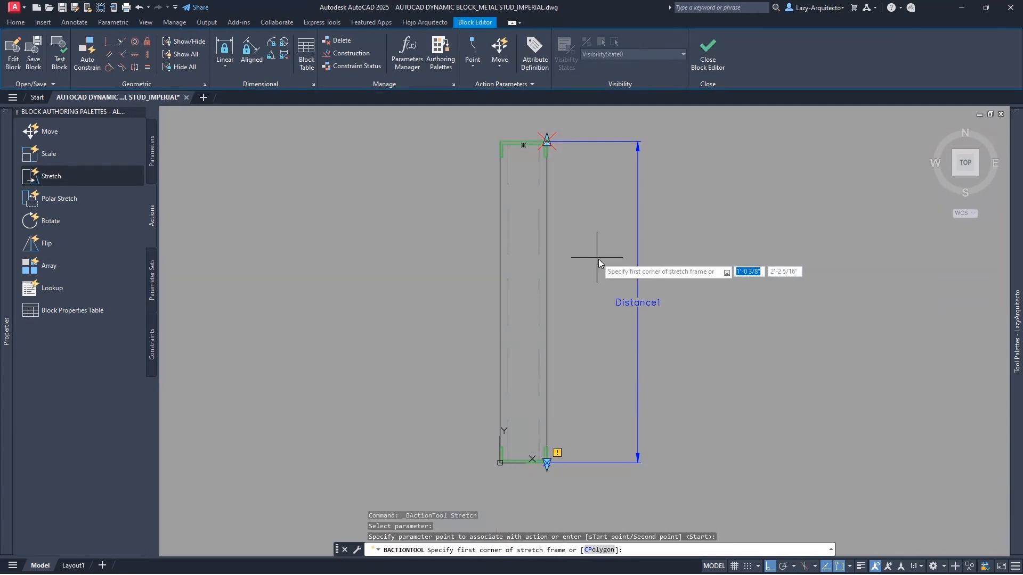
click(726, 289)
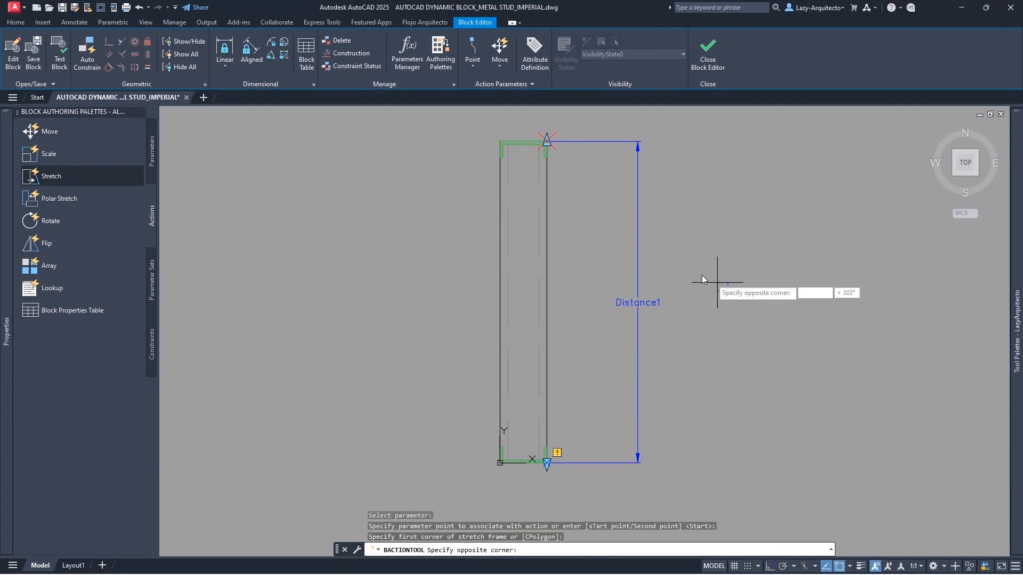
click(383, 114)
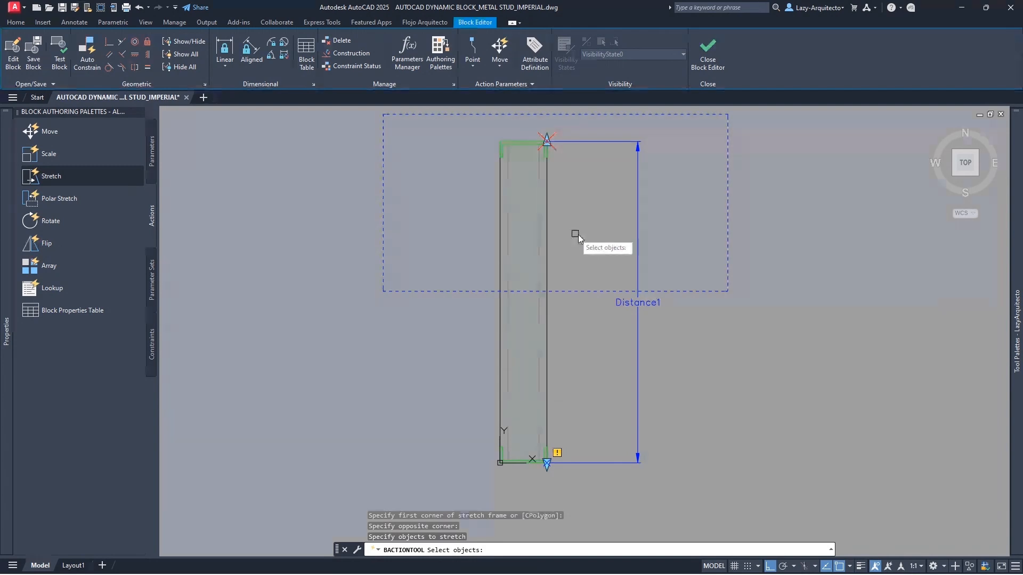
click(676, 272)
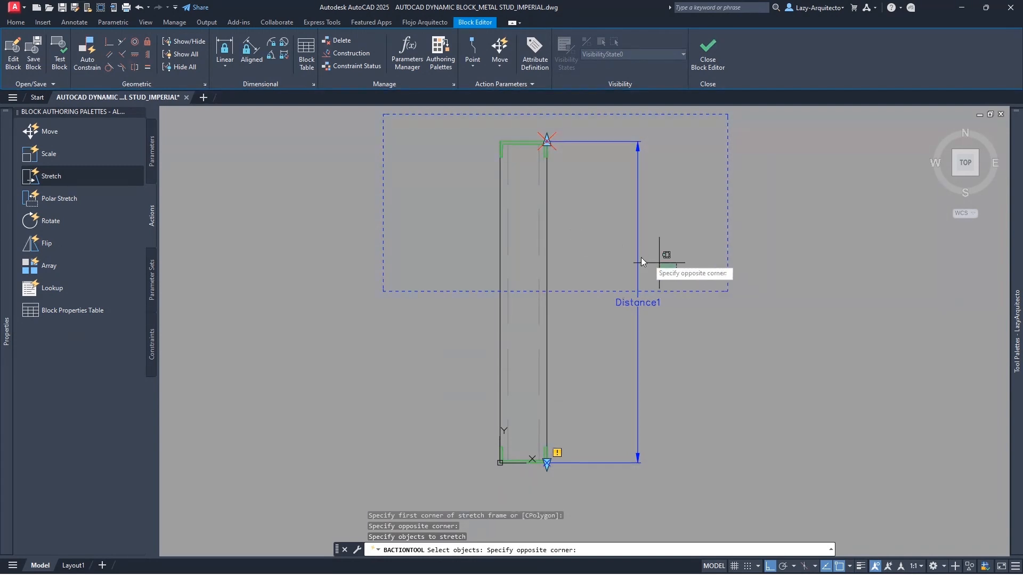
click(450, 127)
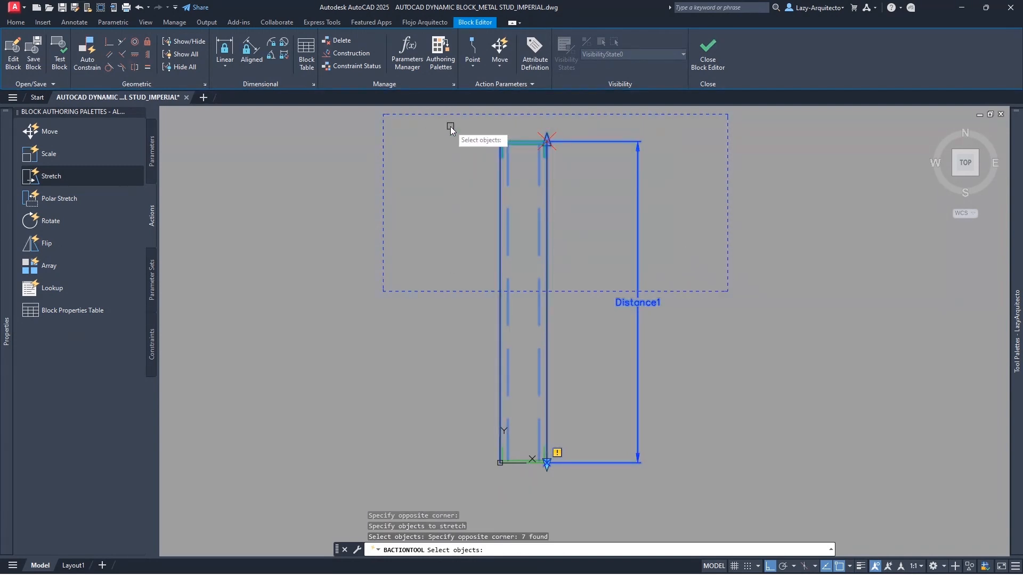
key(Return)
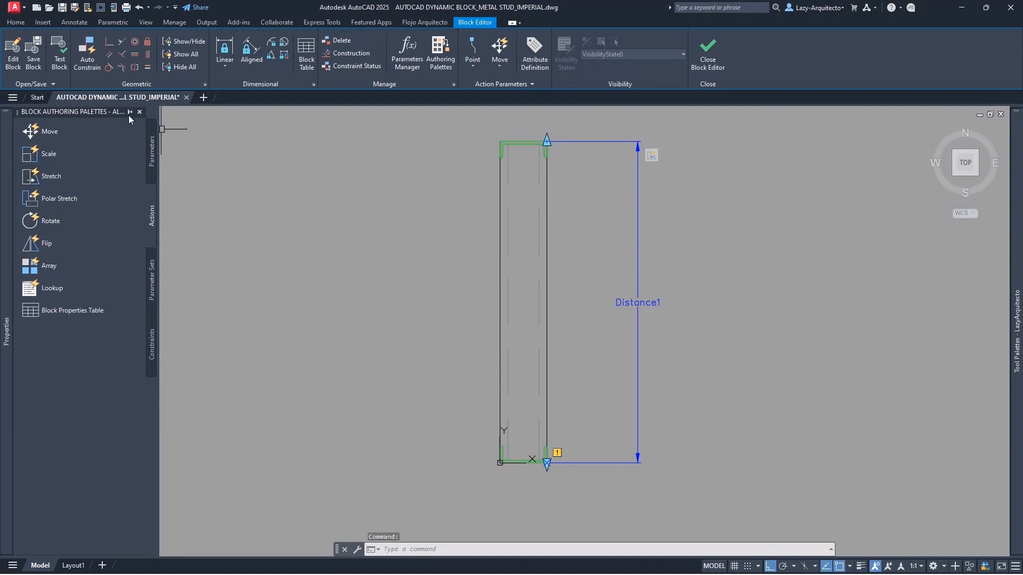
click(59, 48)
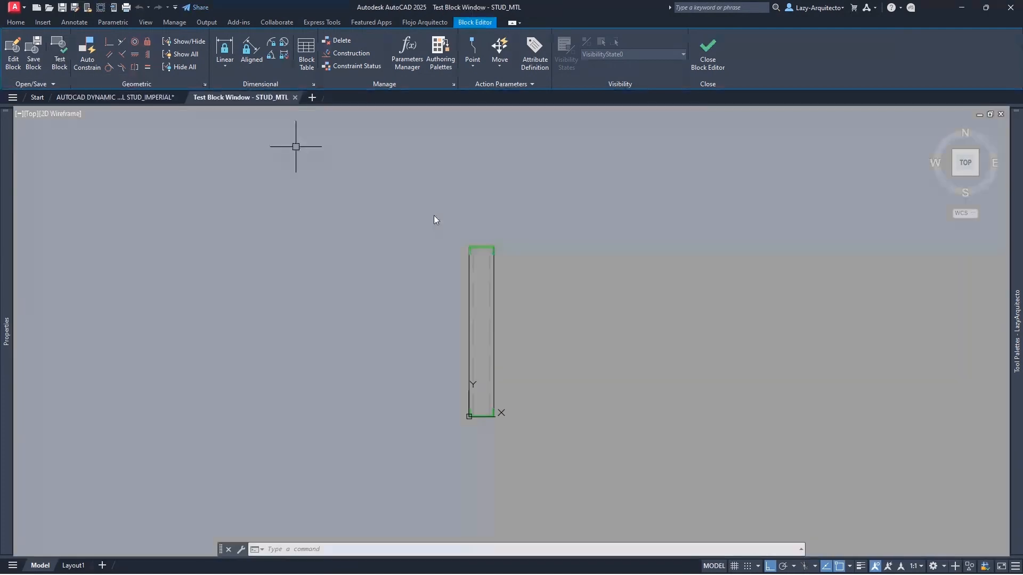
click(477, 247)
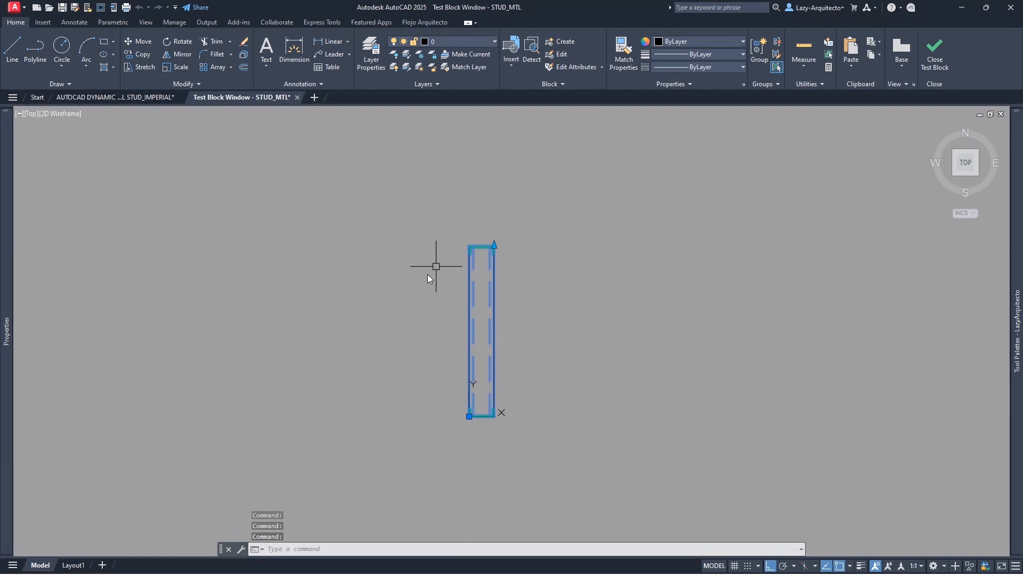
click(495, 246)
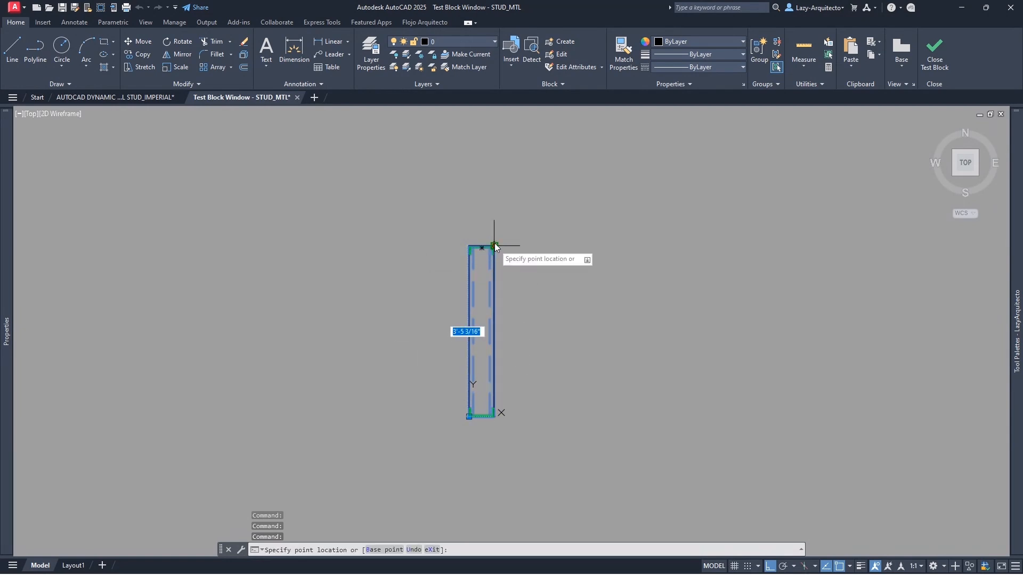
click(498, 191)
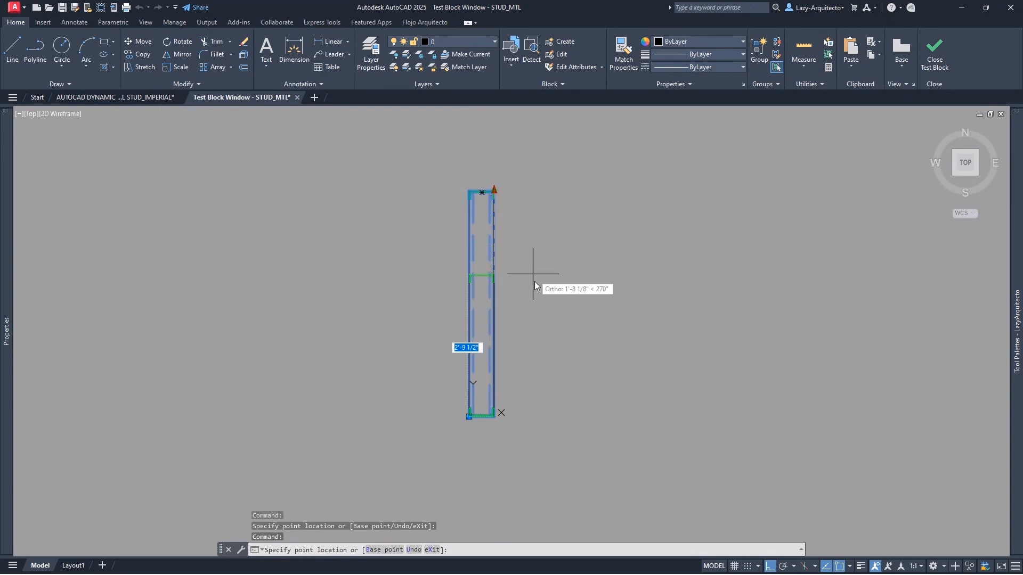
key(Escape)
key(Escape)
click(494, 350)
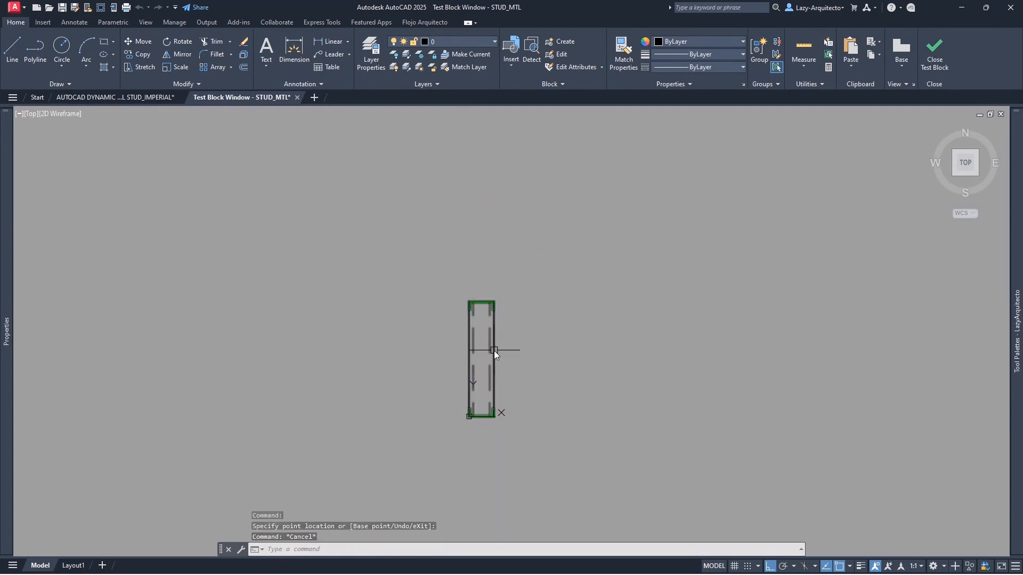
click(494, 302)
click(485, 220)
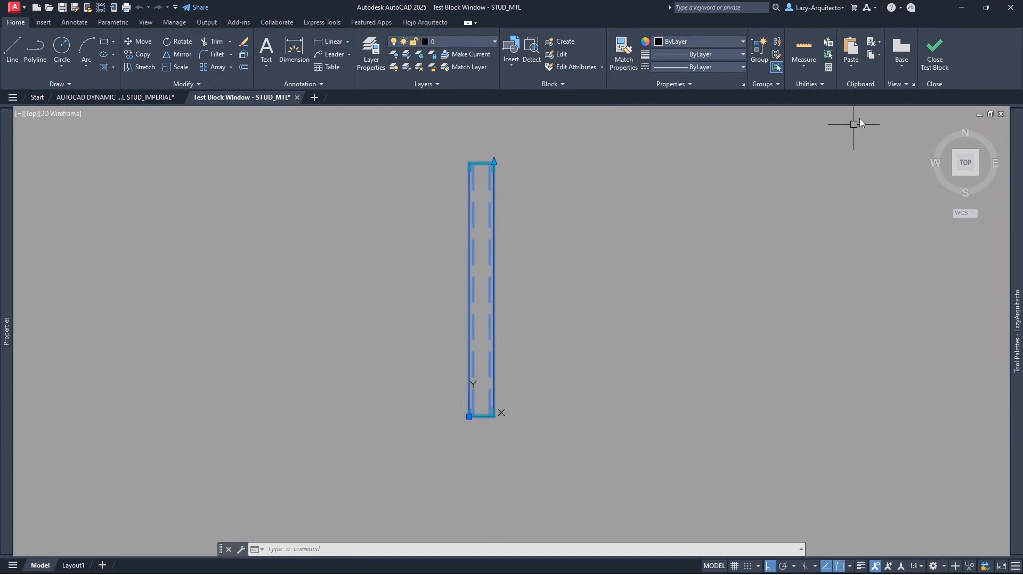
click(934, 59)
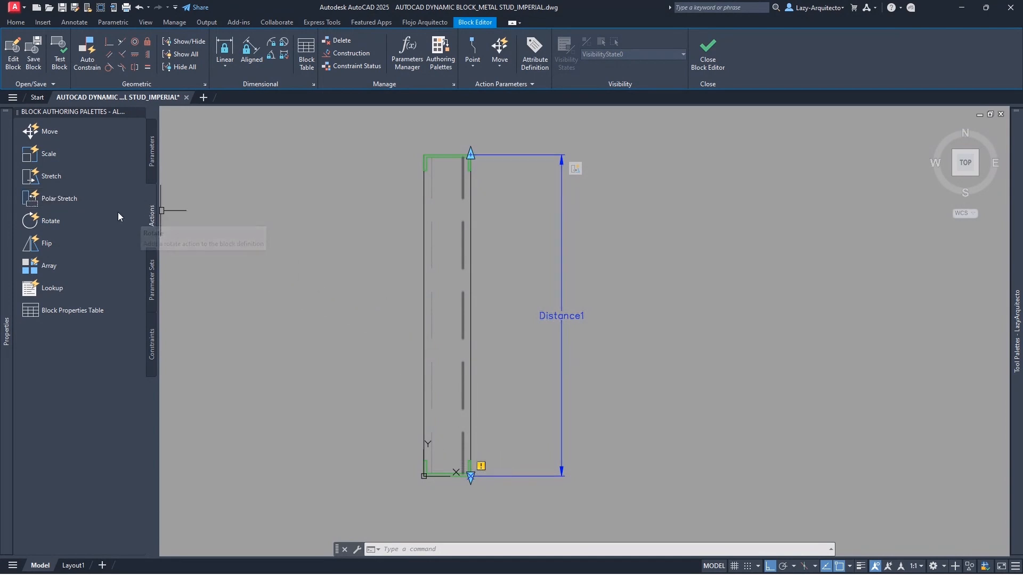
- Add a Distance1 stretch at its bottom point over the stud's lower lines, then open Test Block
click(62, 178)
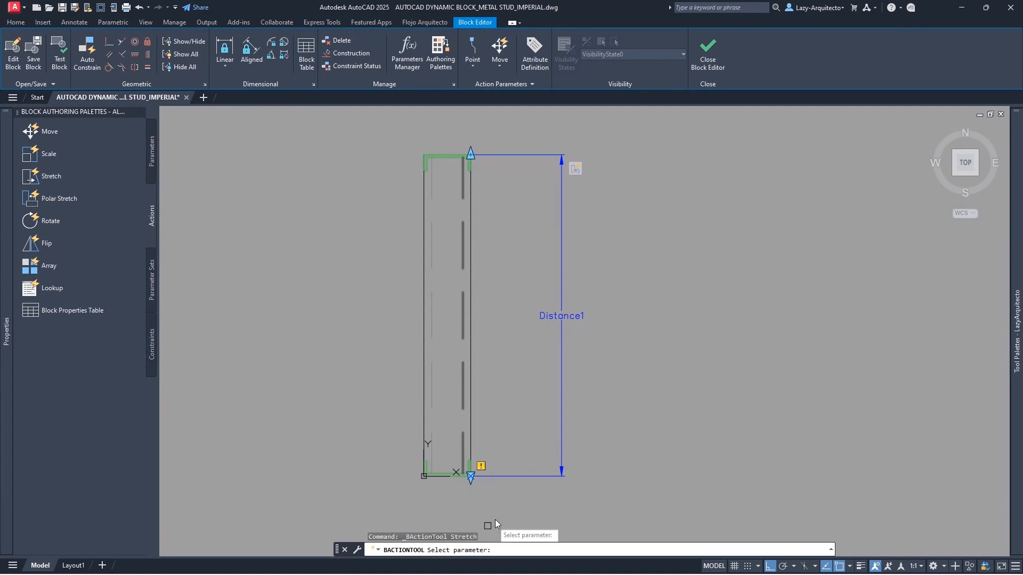
click(564, 310)
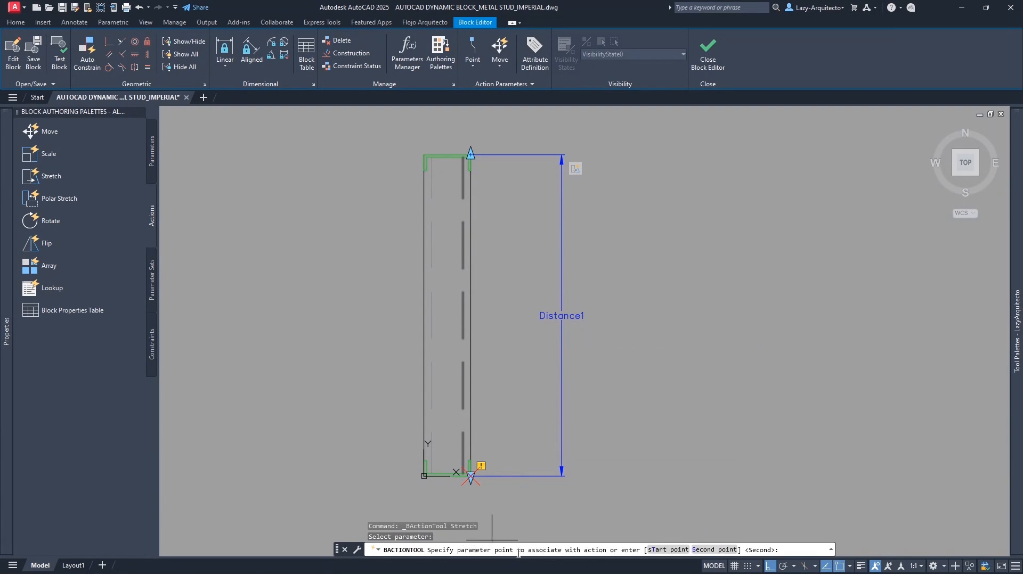
click(470, 481)
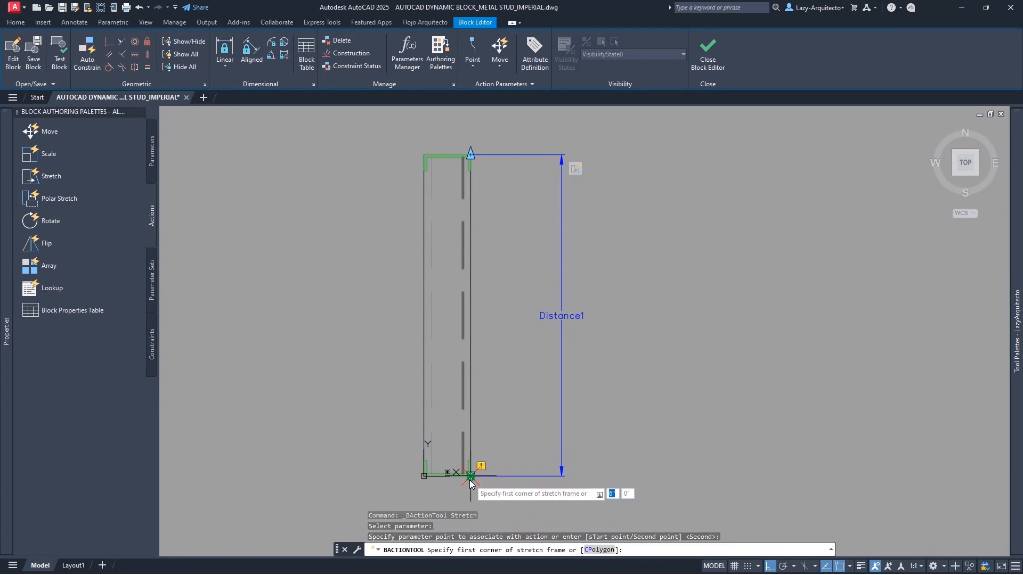
click(594, 513)
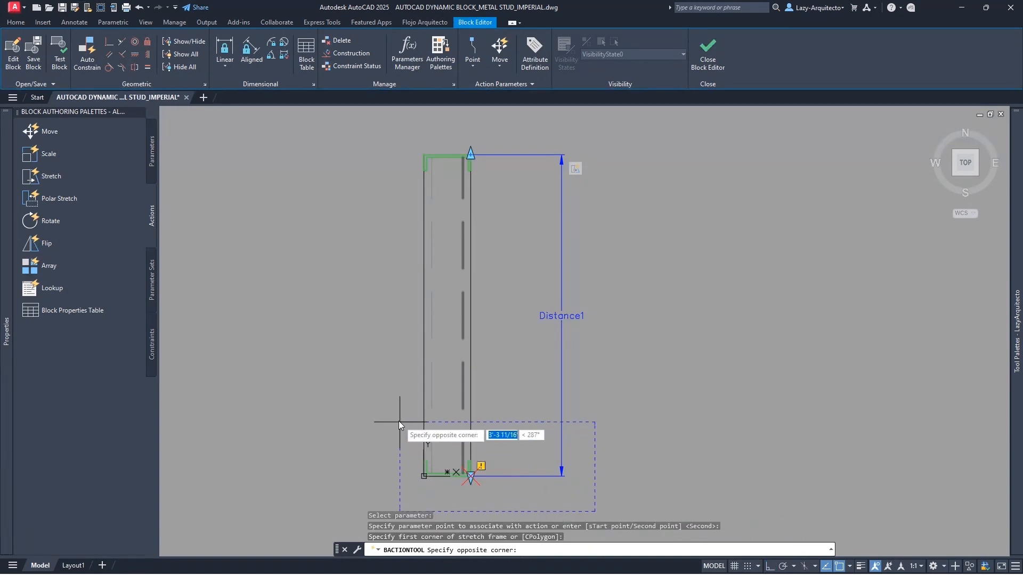
click(358, 382)
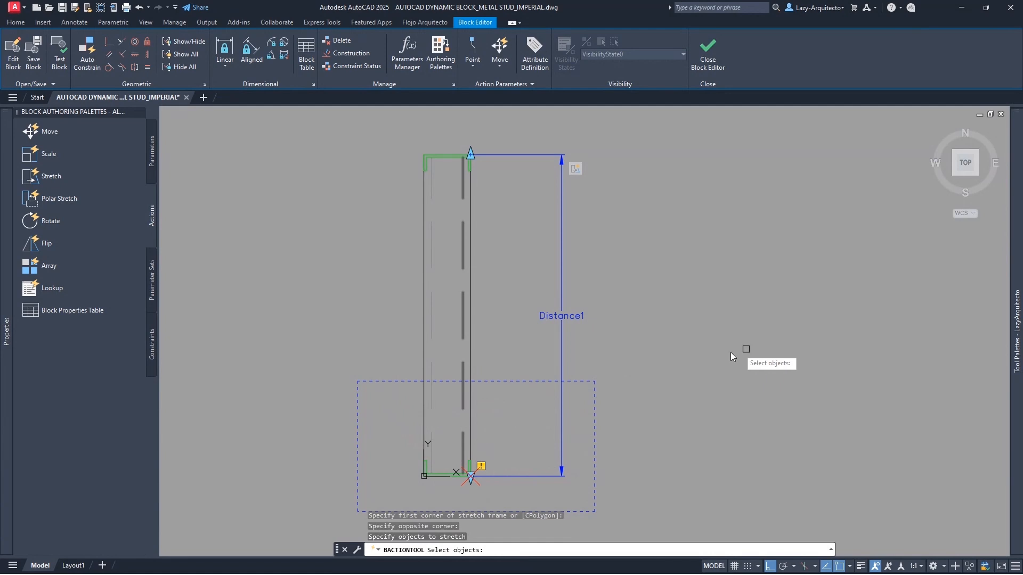
click(585, 500)
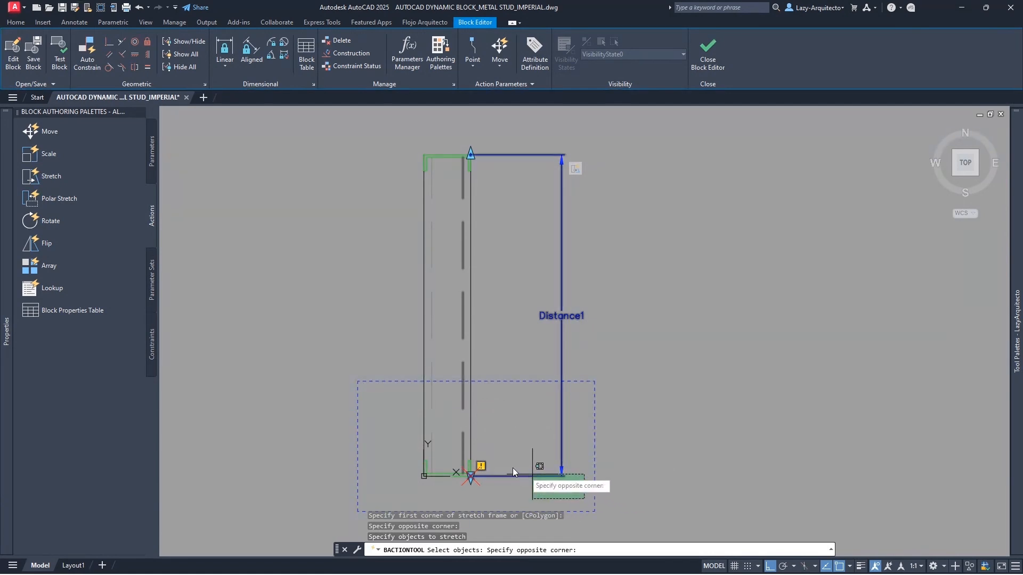
click(388, 403)
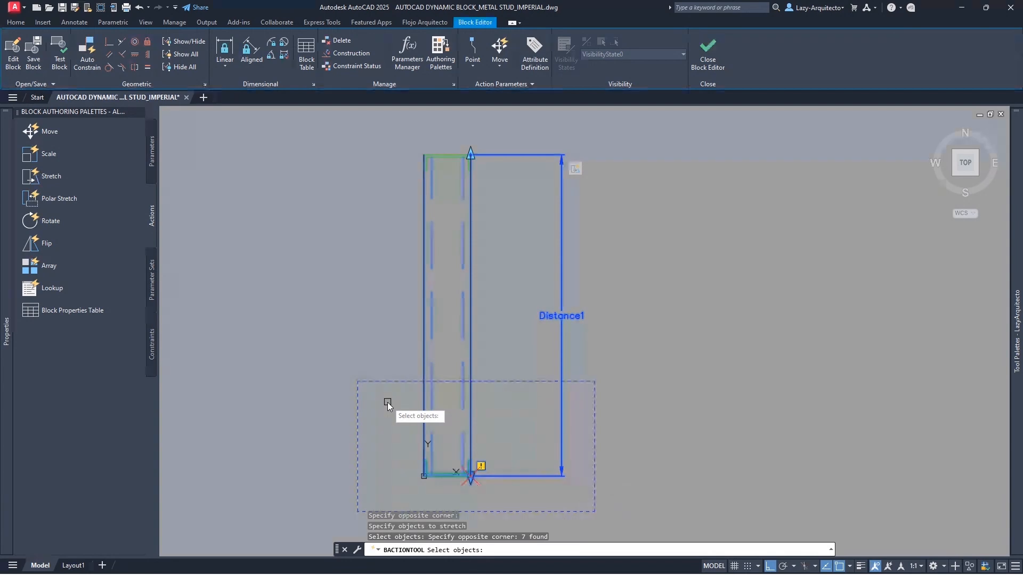
key(Return)
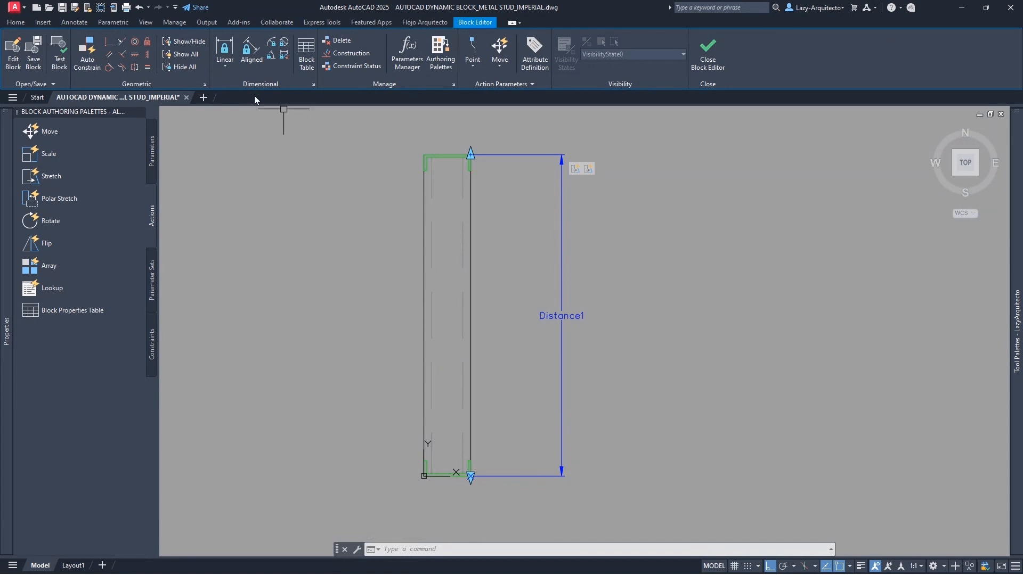
click(61, 60)
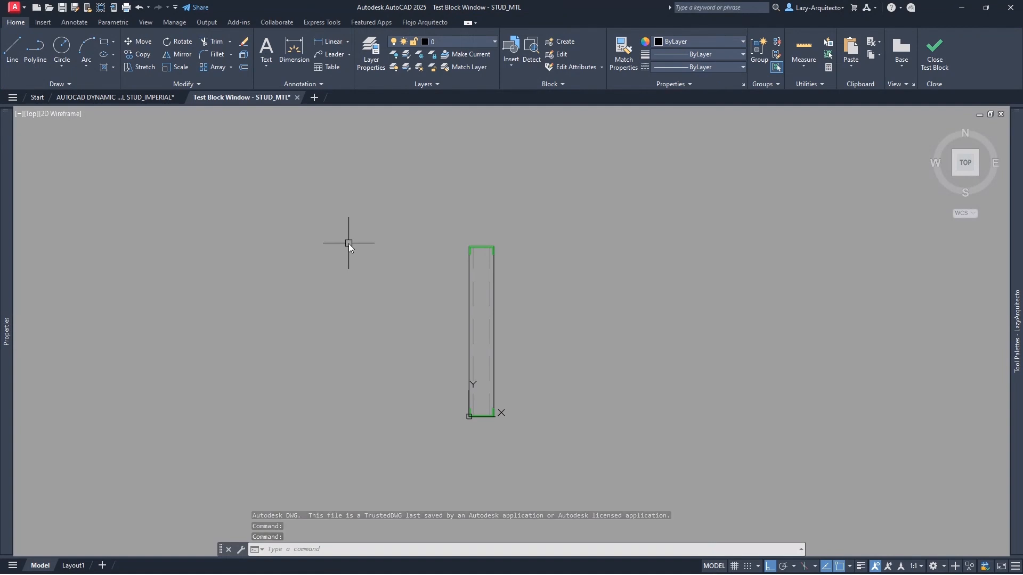
- Drag the test stud's top and bottom grips, lengthening and then shortening it
click(467, 276)
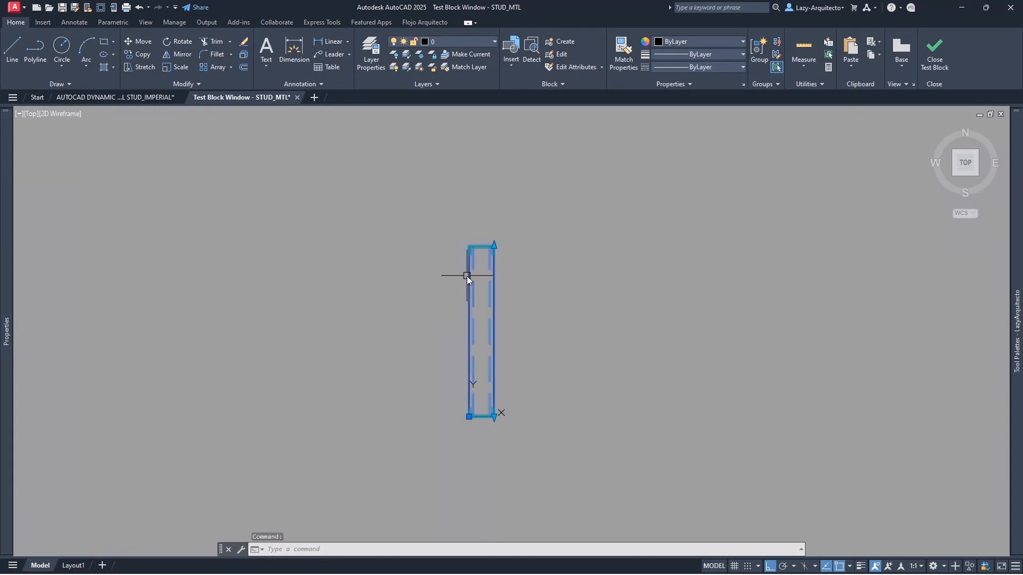
click(494, 248)
click(495, 171)
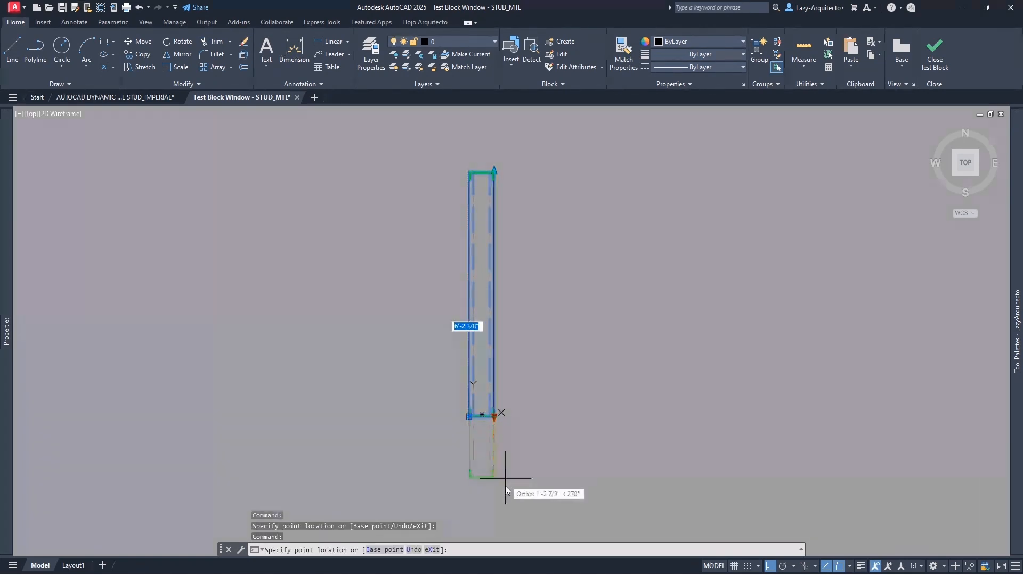
click(501, 499)
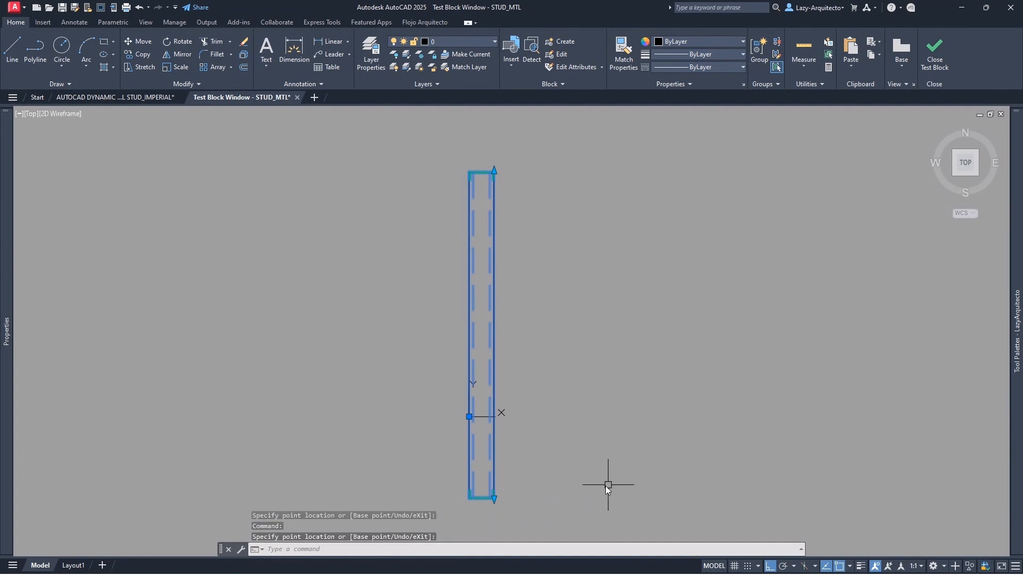
click(495, 500)
click(513, 459)
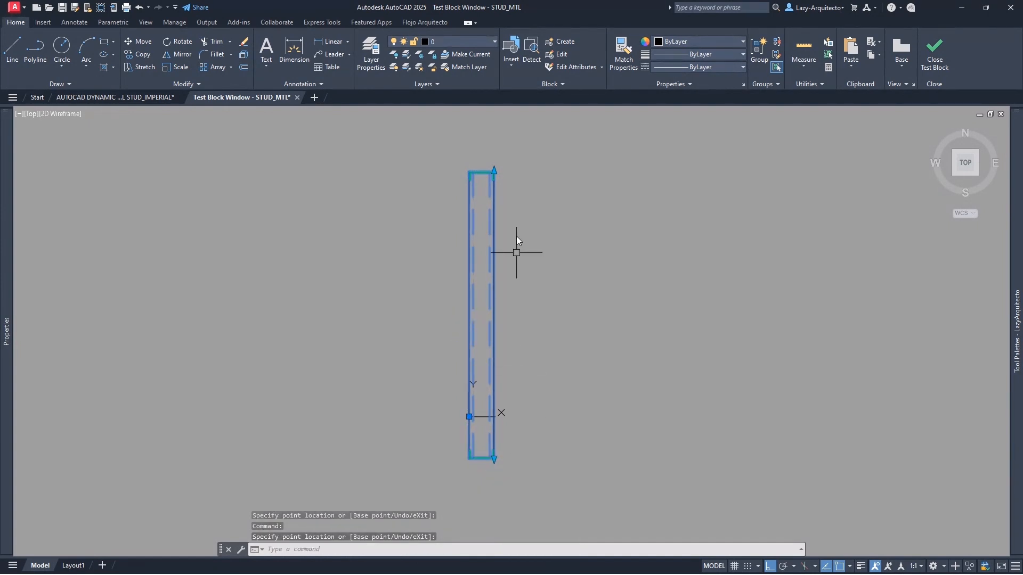
click(494, 171)
click(523, 261)
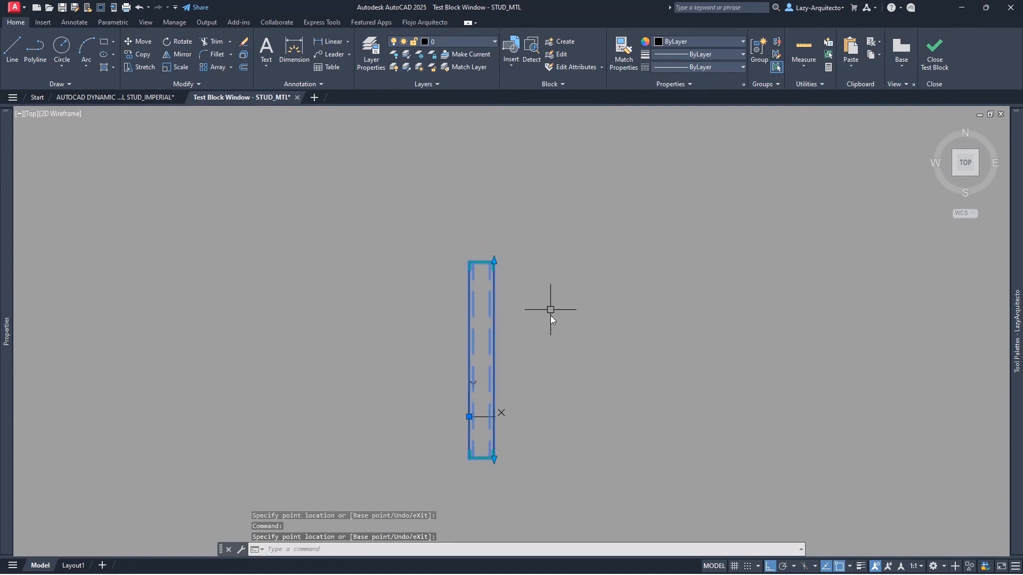
key(Escape)
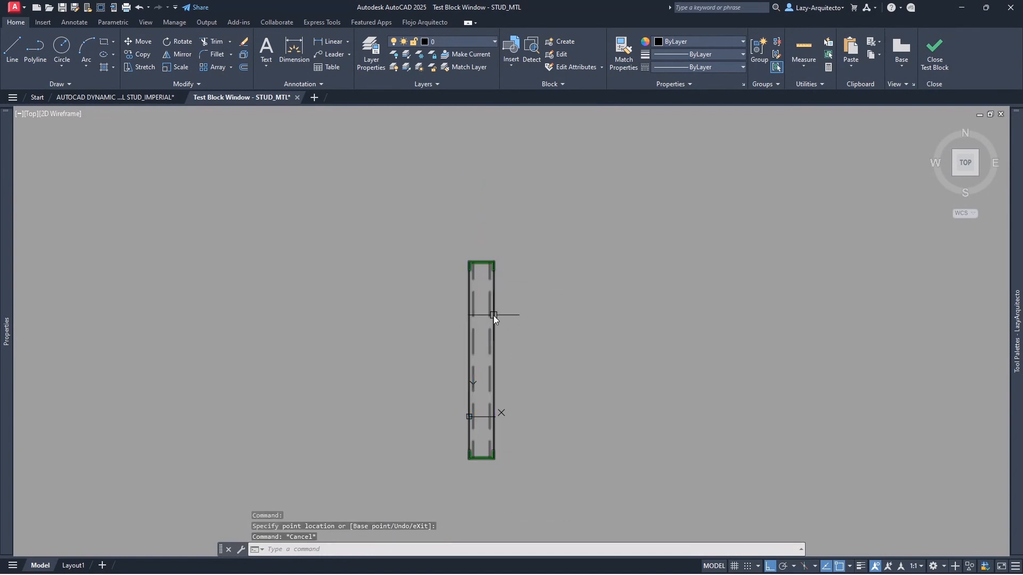
- Reselect the stud and lengthen it again from its top and bottom grips
click(494, 315)
click(492, 259)
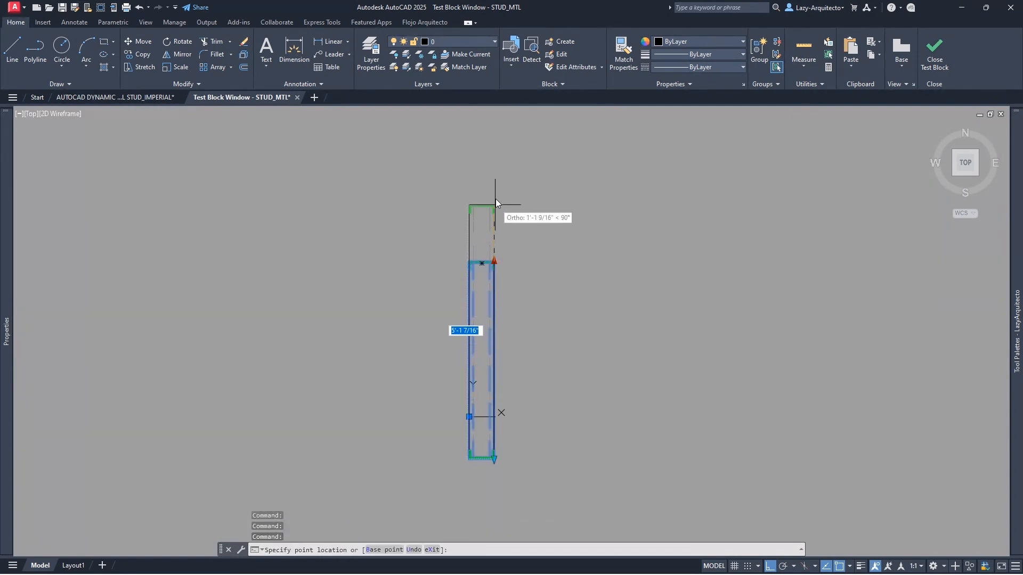
click(496, 462)
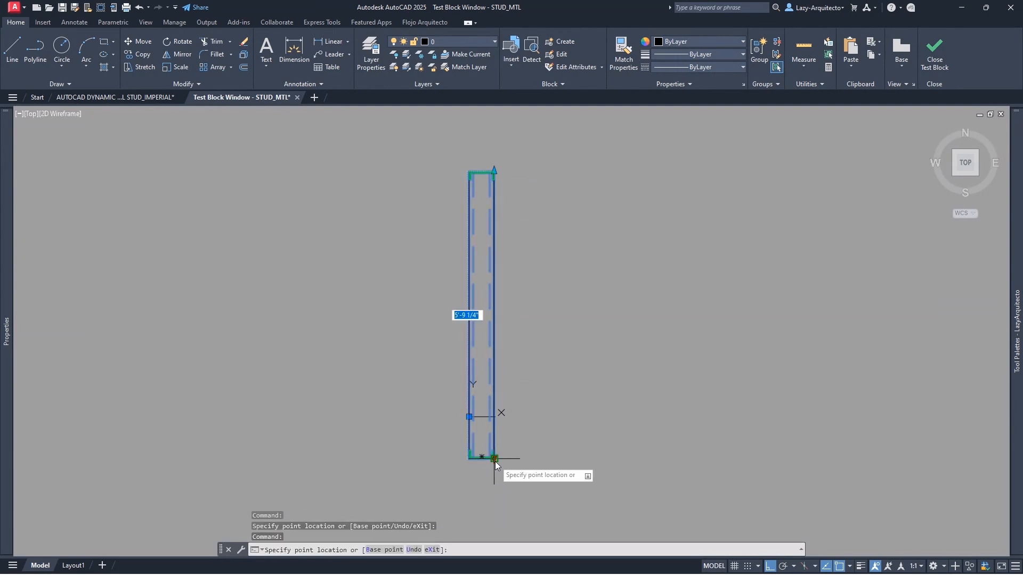
click(482, 502)
key(Escape)
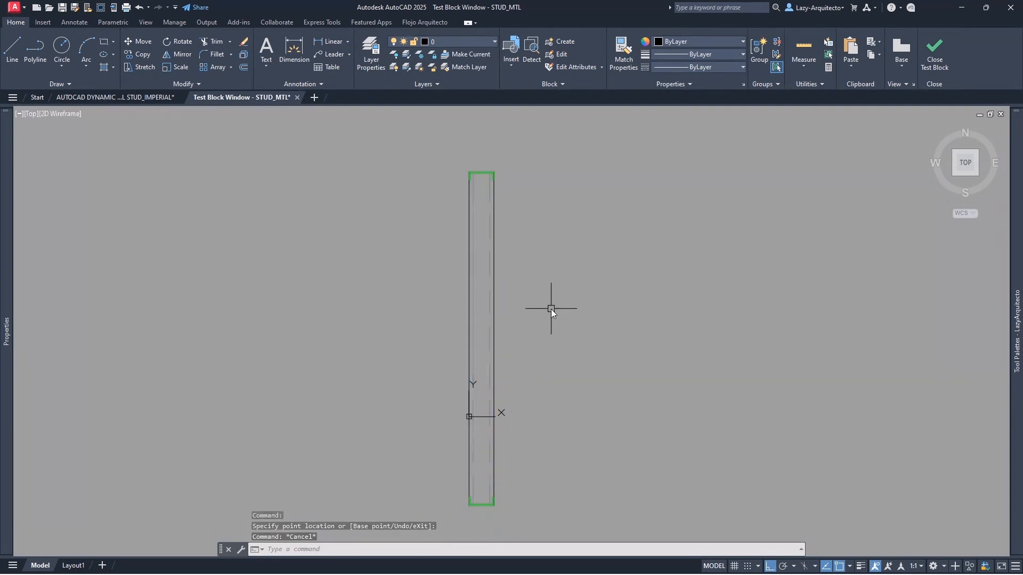
scroll(551, 309, down, 3)
click(519, 277)
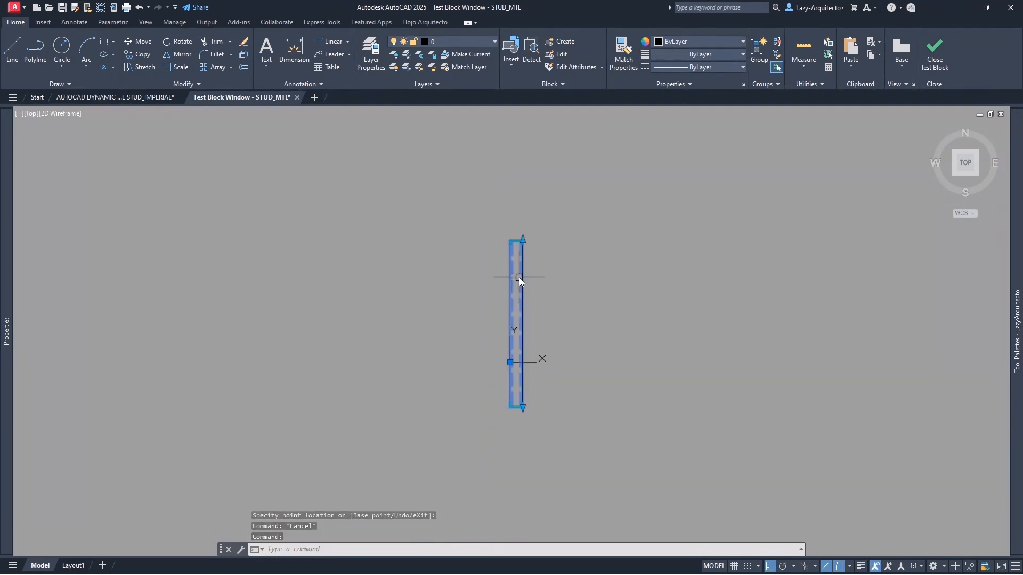
key(Escape)
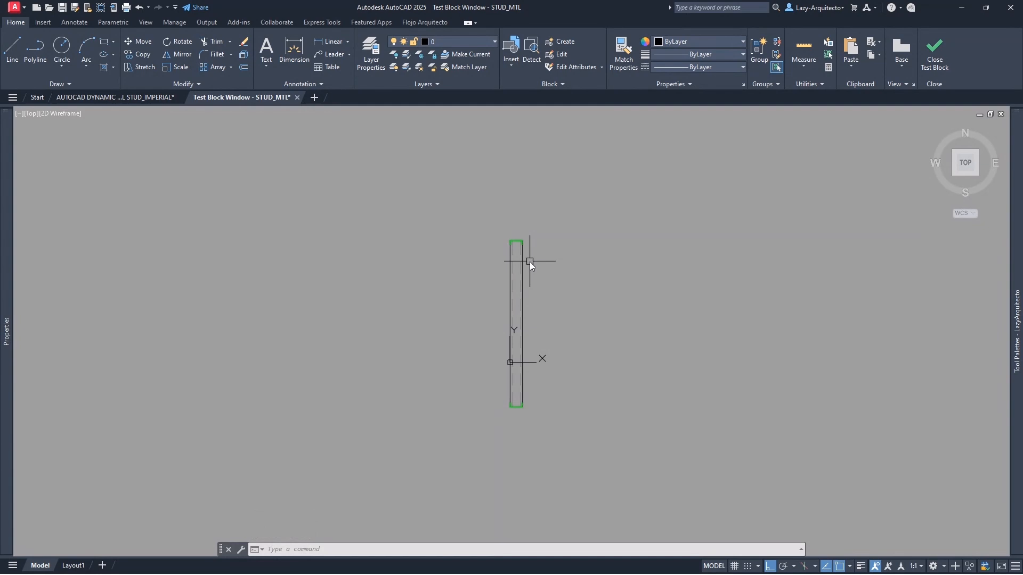
- Stretch the stud's top end upward twice and its bottom end downward, then deselect
scroll(529, 291, up, 3)
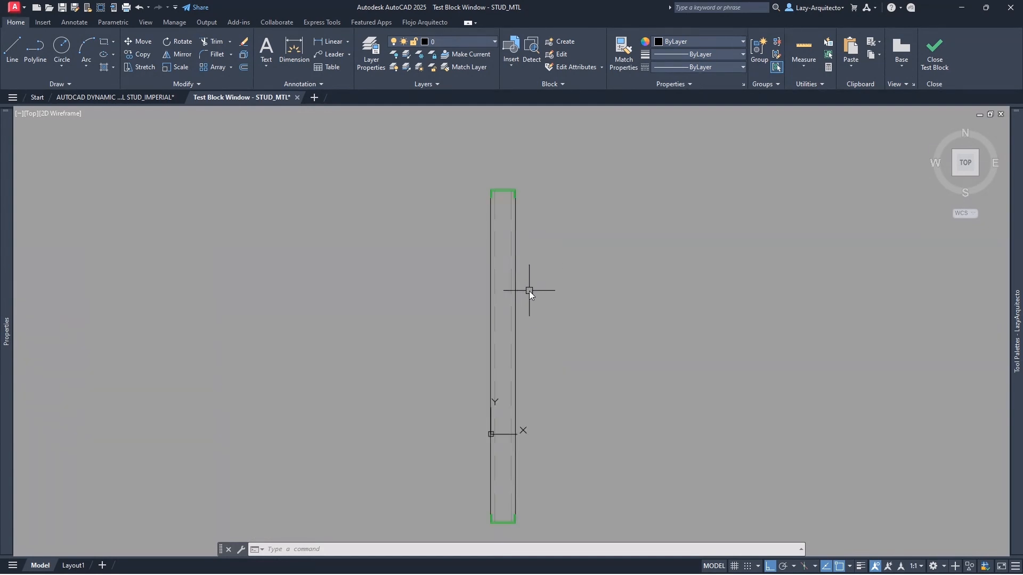
click(517, 268)
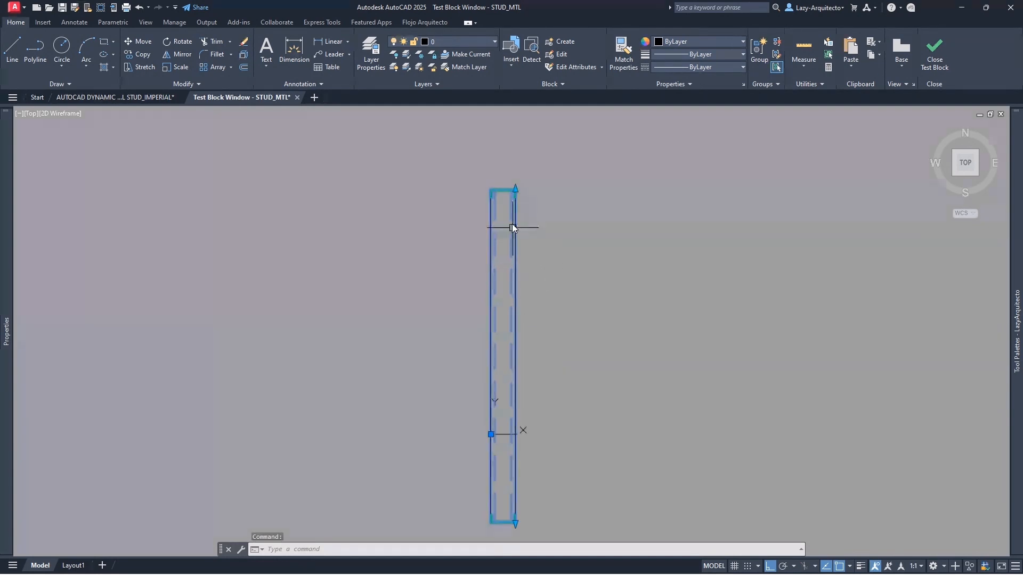
scroll(501, 235, down, 3)
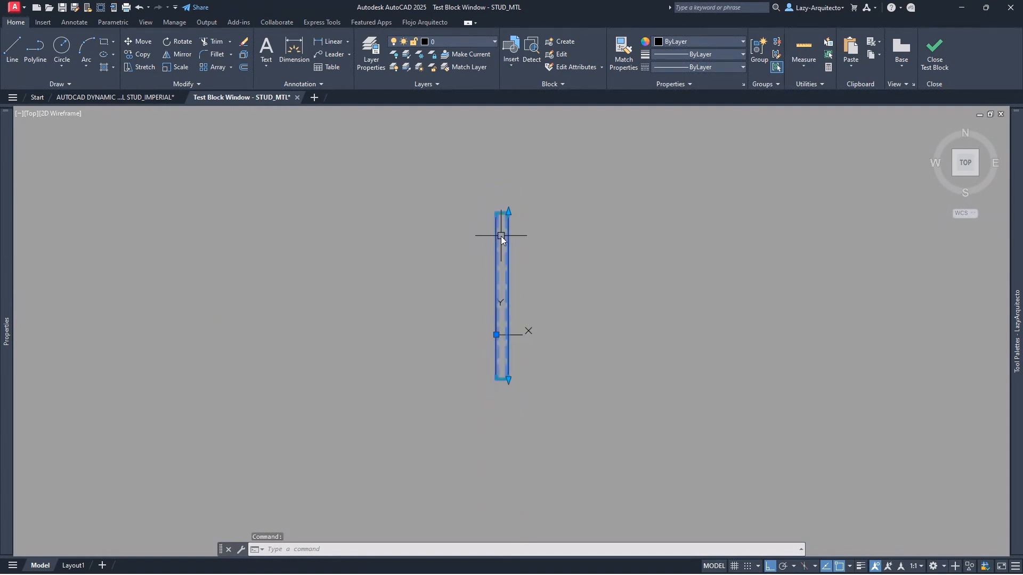
click(507, 212)
click(510, 173)
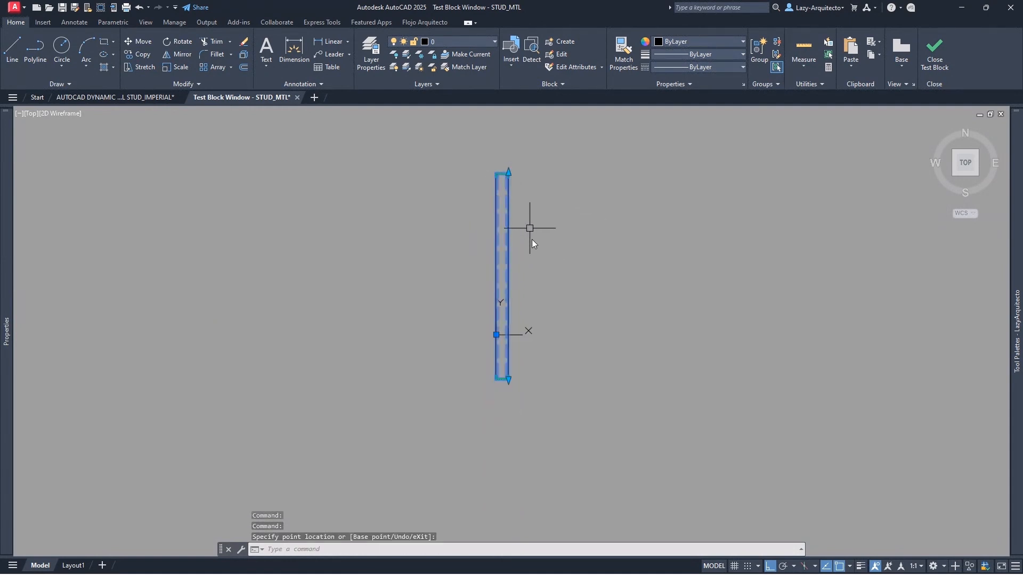
click(509, 380)
click(507, 439)
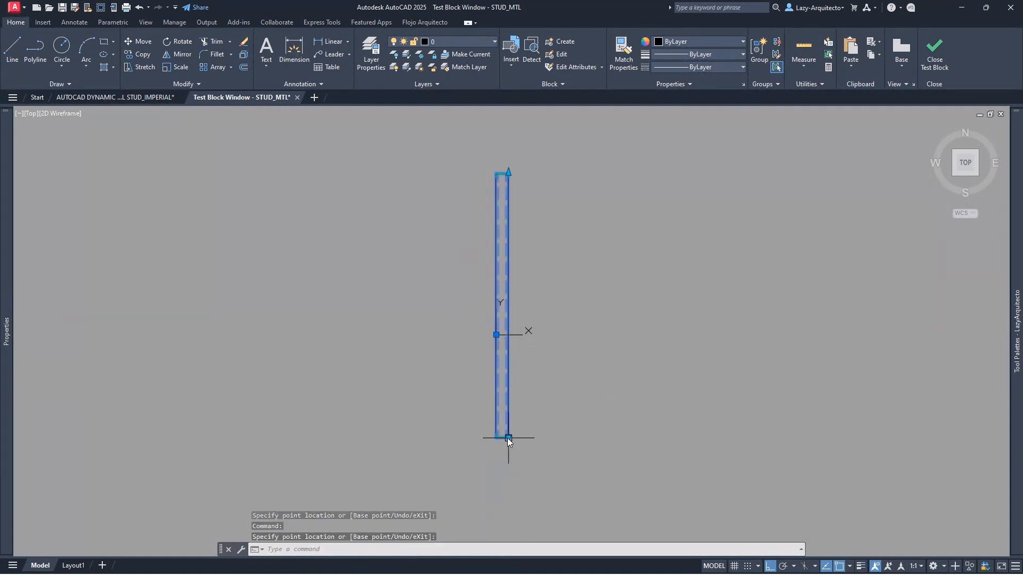
click(507, 171)
click(502, 137)
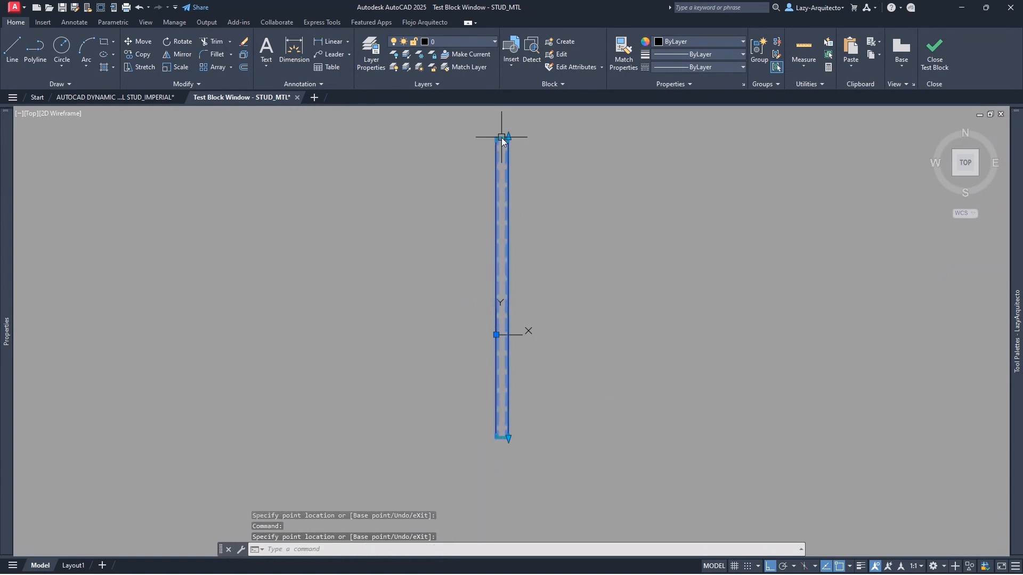
scroll(500, 131, up, 8)
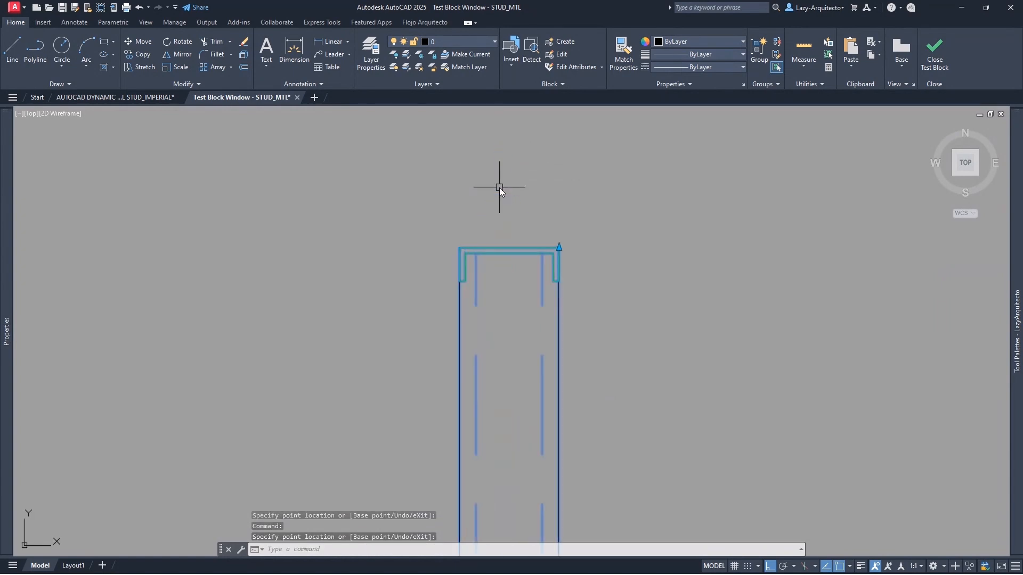
key(Escape)
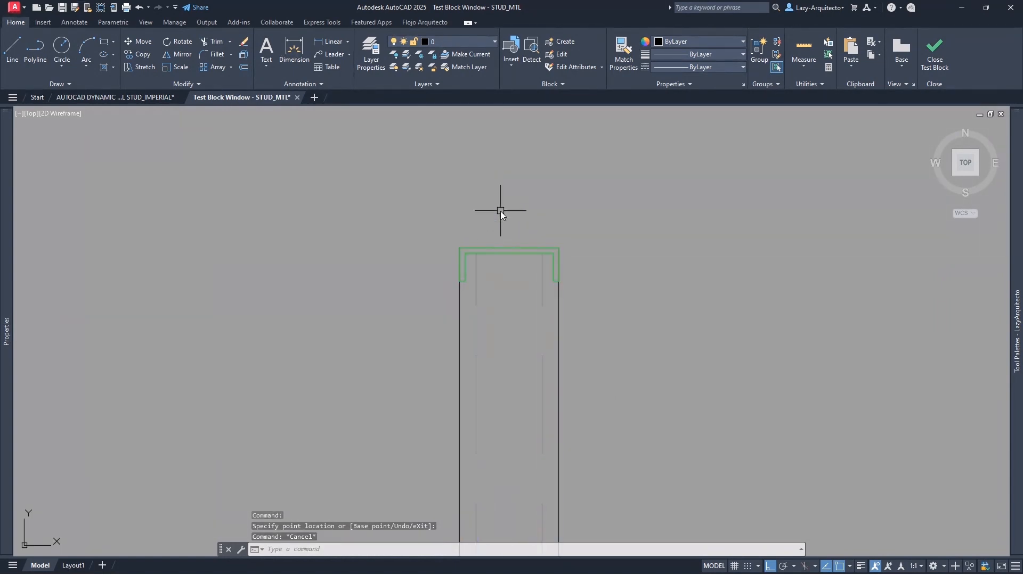
- Place a 6" DIMLINEAR dimension between the stud's top corners, above the stud
text(DIMLI)
key(Return)
click(459, 244)
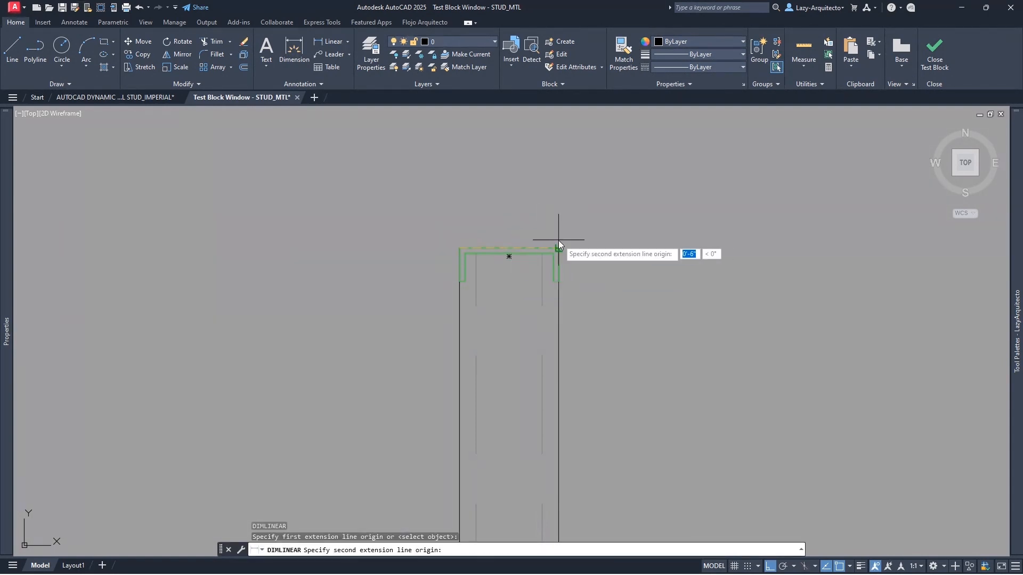
click(559, 242)
click(540, 219)
- Select the 6" dimension, review it in the Properties palette, then close the palette
click(510, 202)
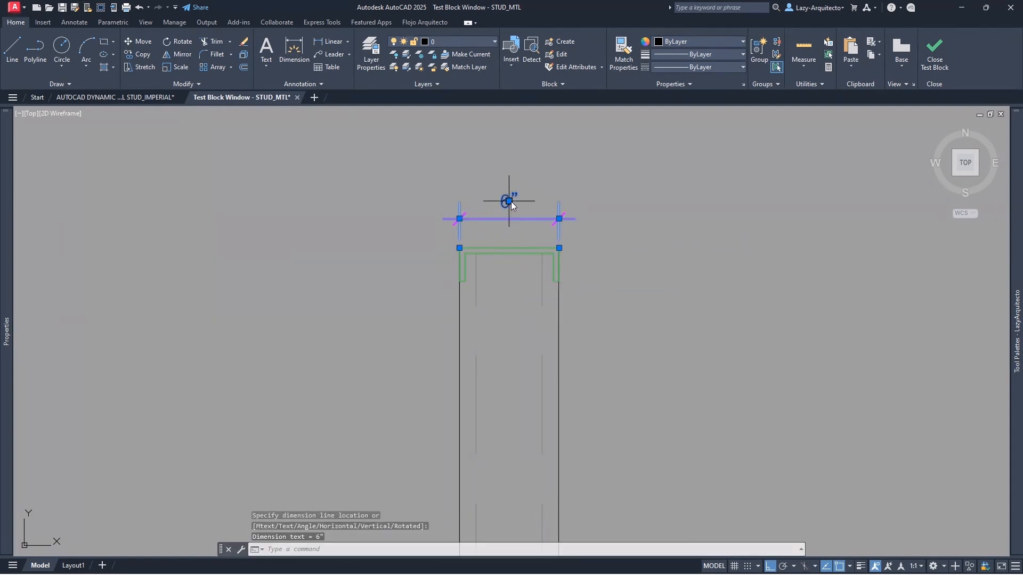
mouse_move(508, 203)
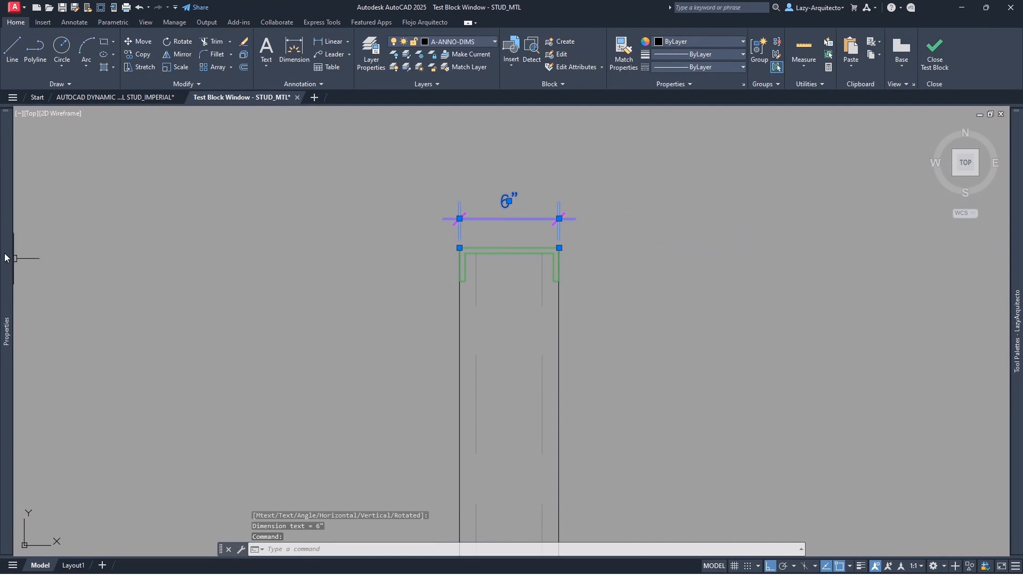
mouse_move(7, 255)
scroll(161, 433, down, 6)
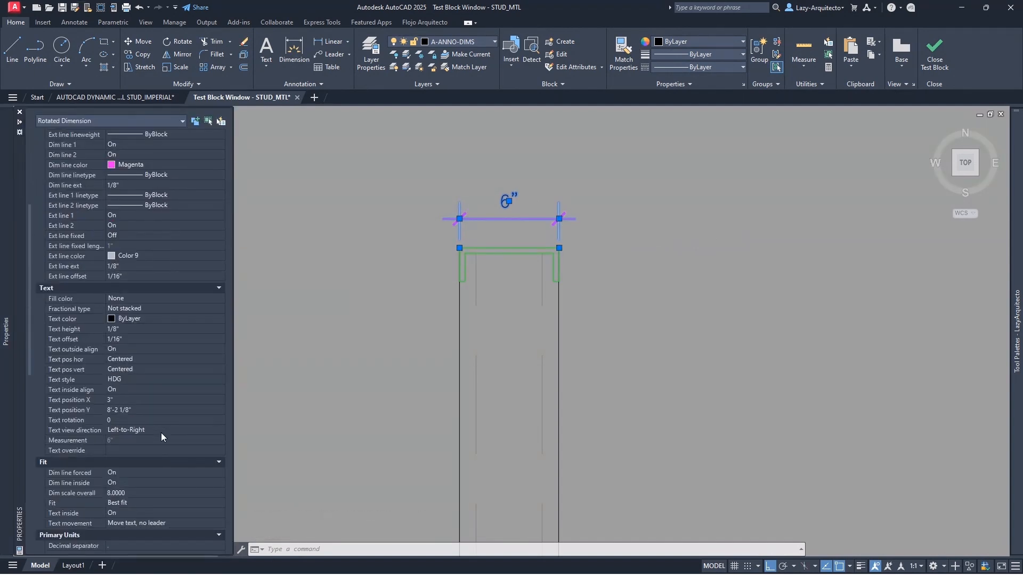
scroll(162, 434, down, 4)
scroll(161, 434, down, 10)
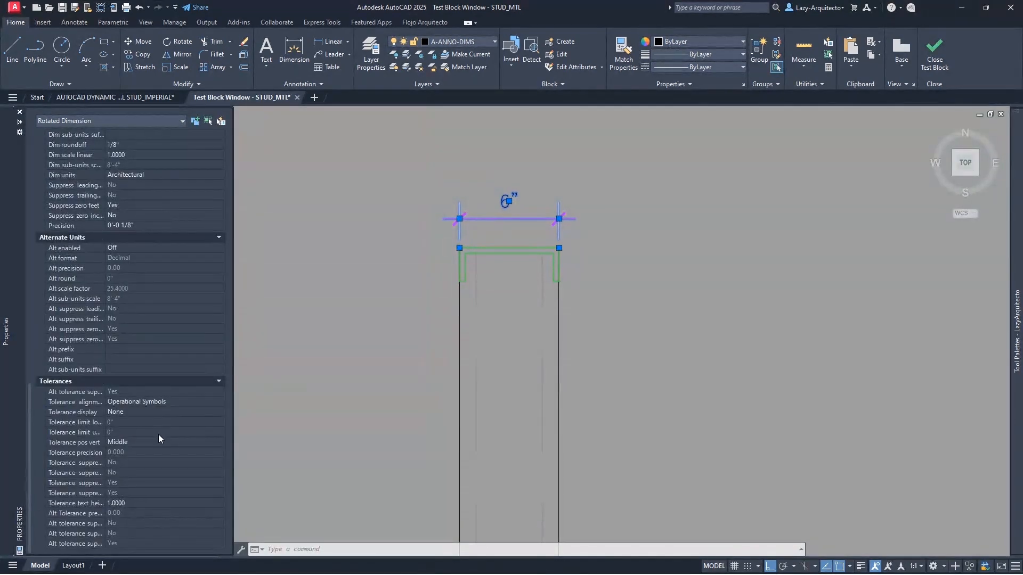
scroll(149, 333, up, 4)
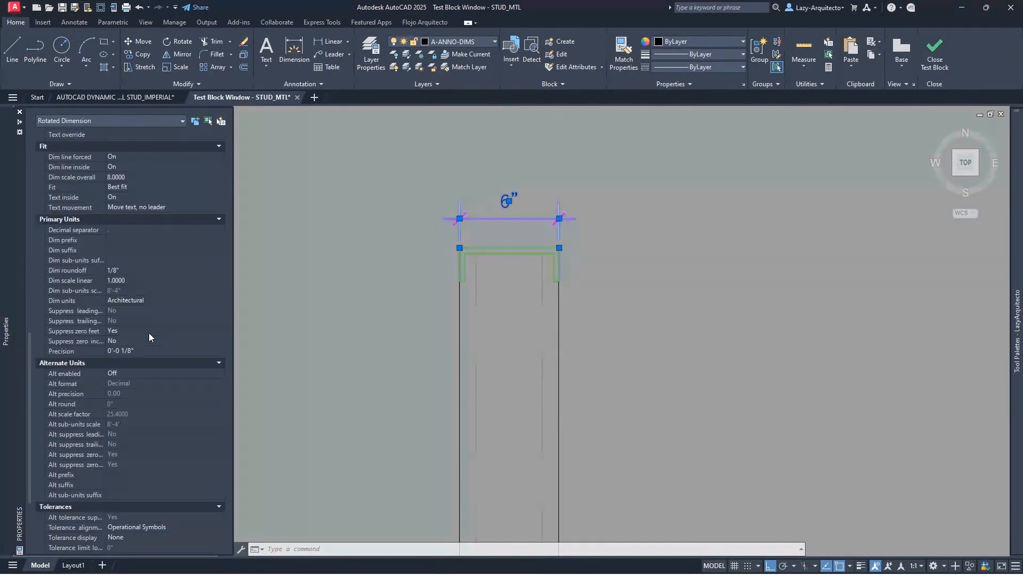
scroll(178, 311, up, 2)
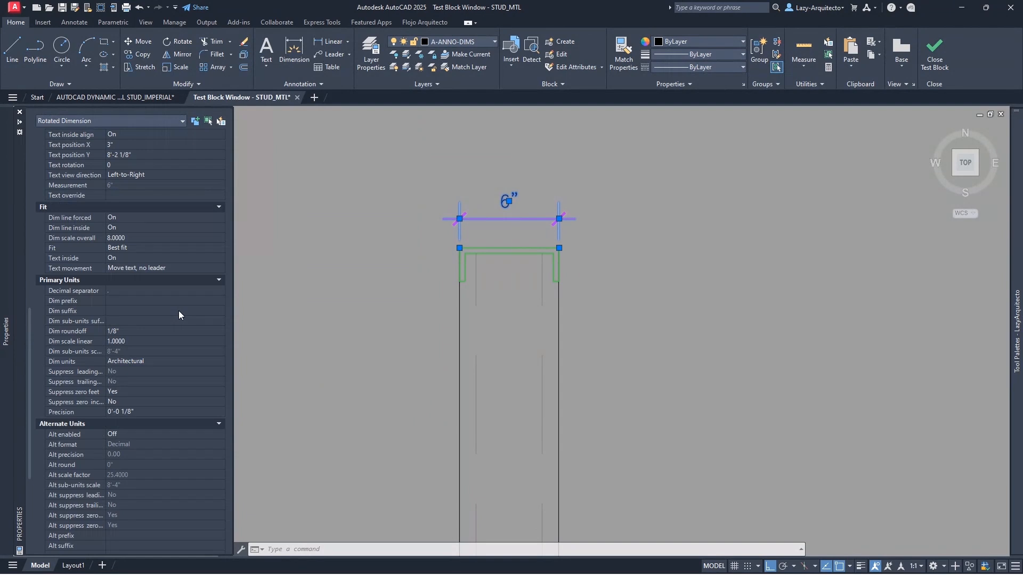
scroll(178, 311, up, 2)
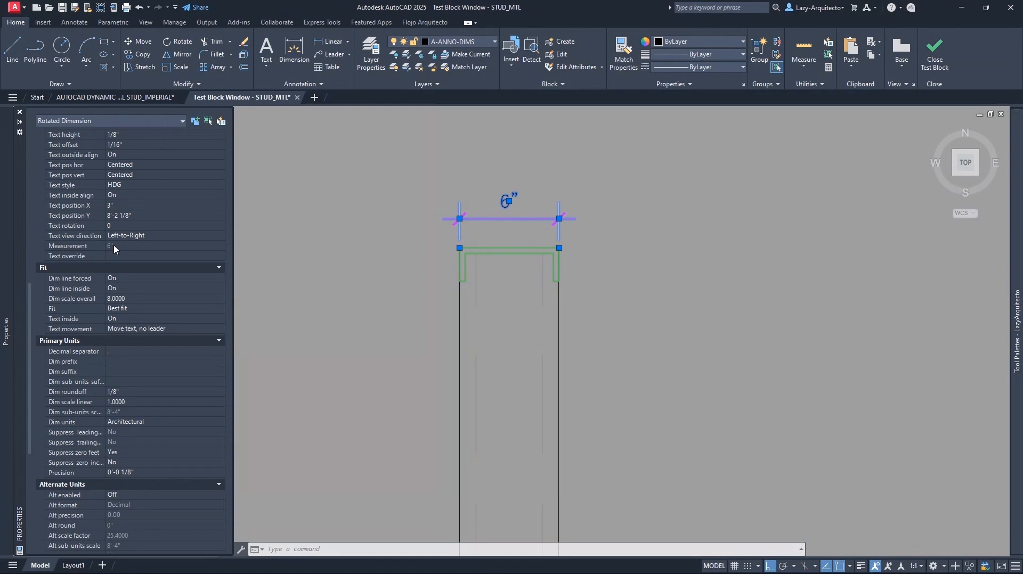
key(ctrl+1)
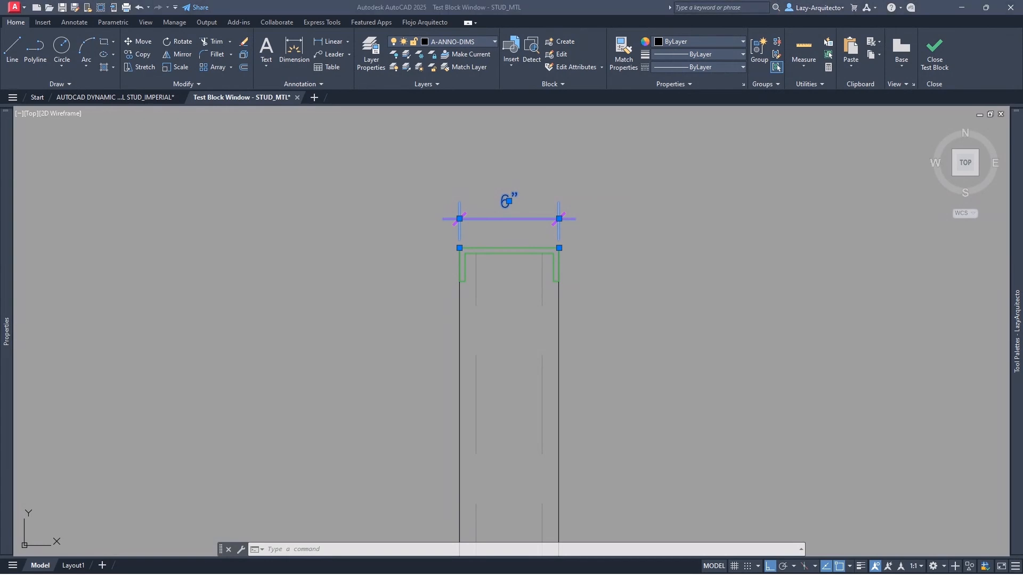
- Maximize the WOOD AND METAL STUD SIZES.png chart in Photos to check stud widths, then restore it
drag(1022, 112, 573, 2)
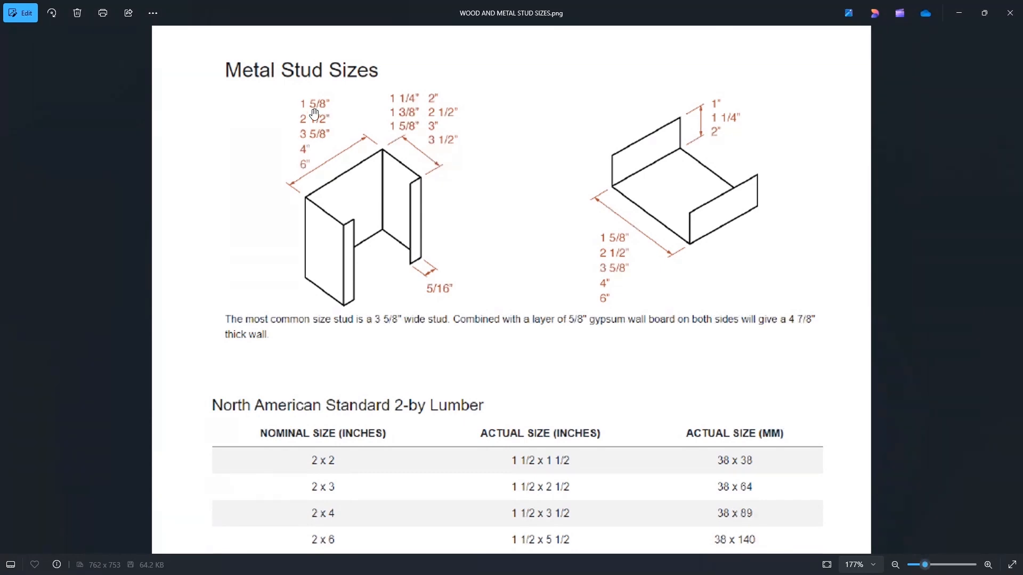
mouse_move(331, 12)
mouse_down()
mouse_move(370, 93)
mouse_move(514, 136)
mouse_move(1022, 160)
mouse_up()
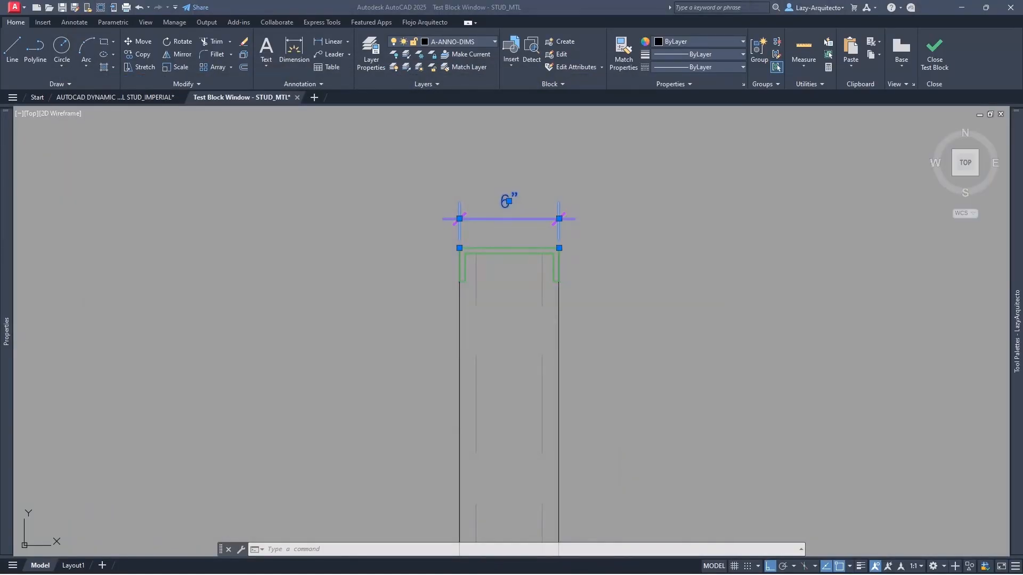
- Close the test window and rename the Distance1 parameter label to HEIGHT
click(936, 52)
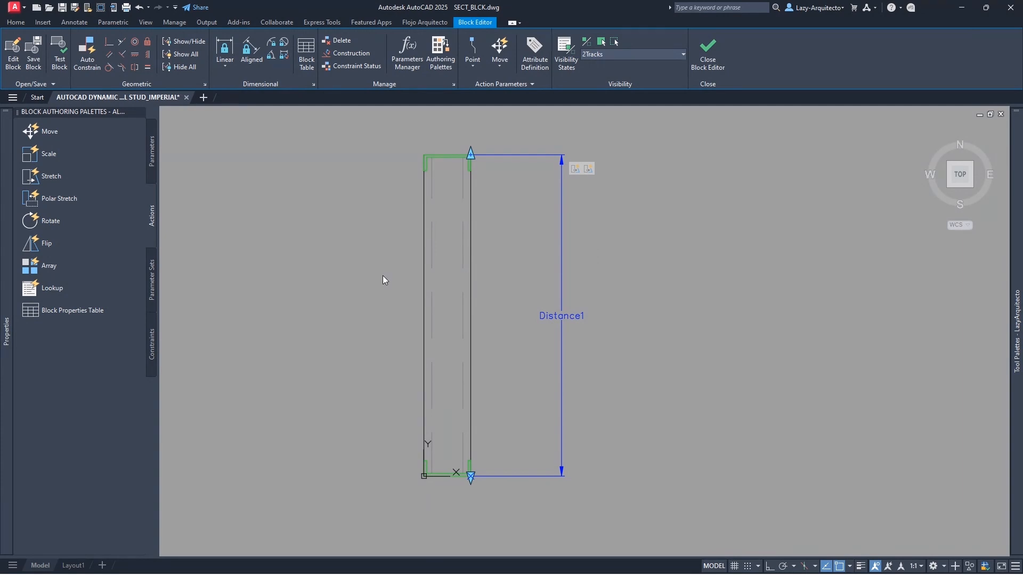
click(6, 330)
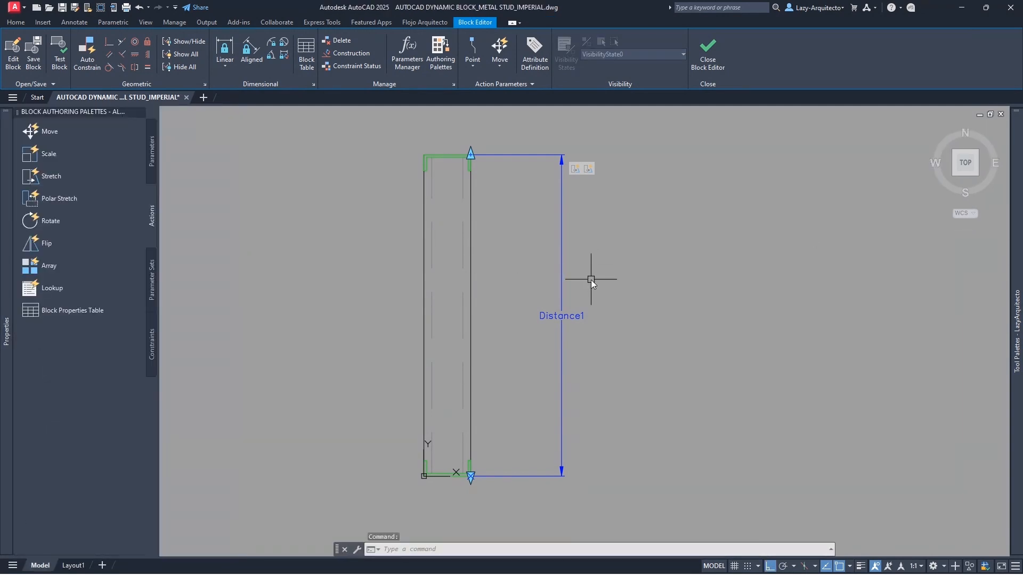
mouse_move(590, 280)
middle_down()
mouse_move(628, 264)
mouse_move(642, 277)
middle_up()
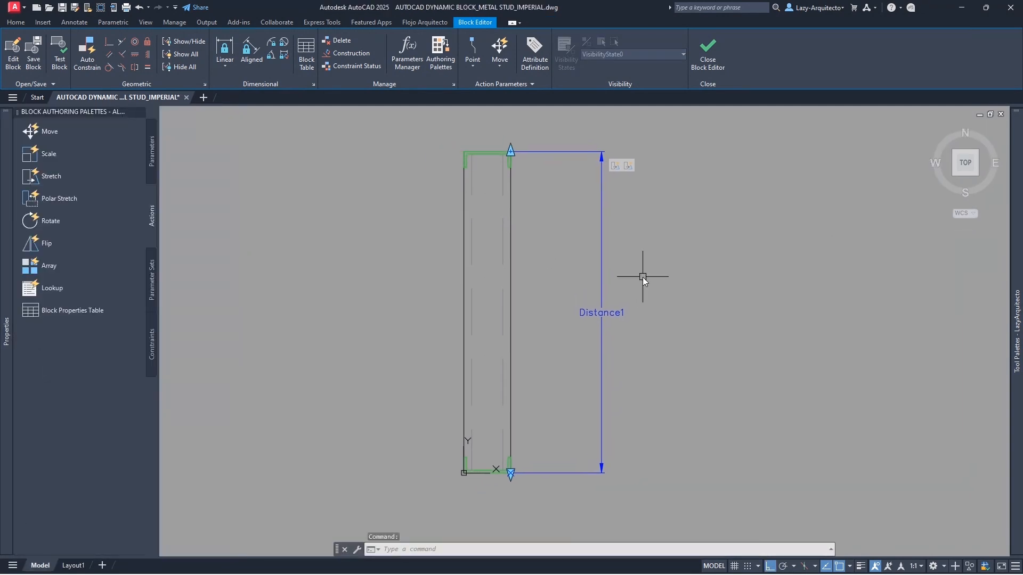
click(616, 312)
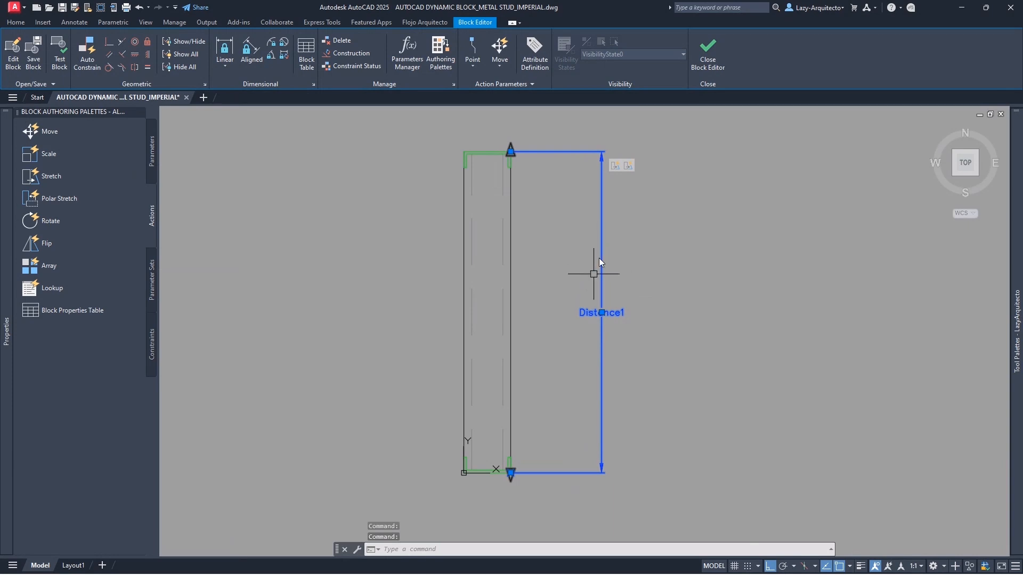
double_click(583, 315)
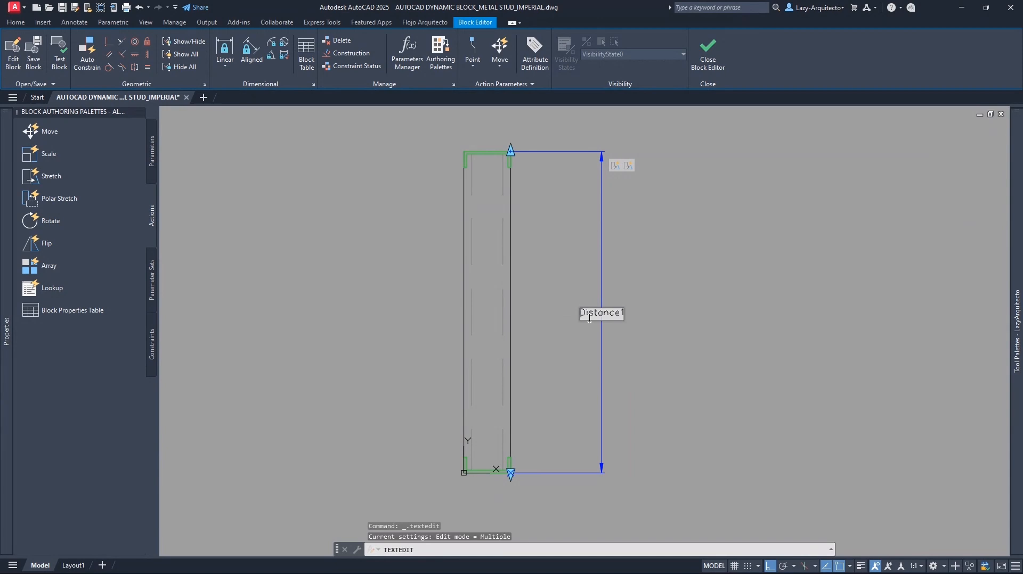
double_click(589, 317)
key(BackSpace)
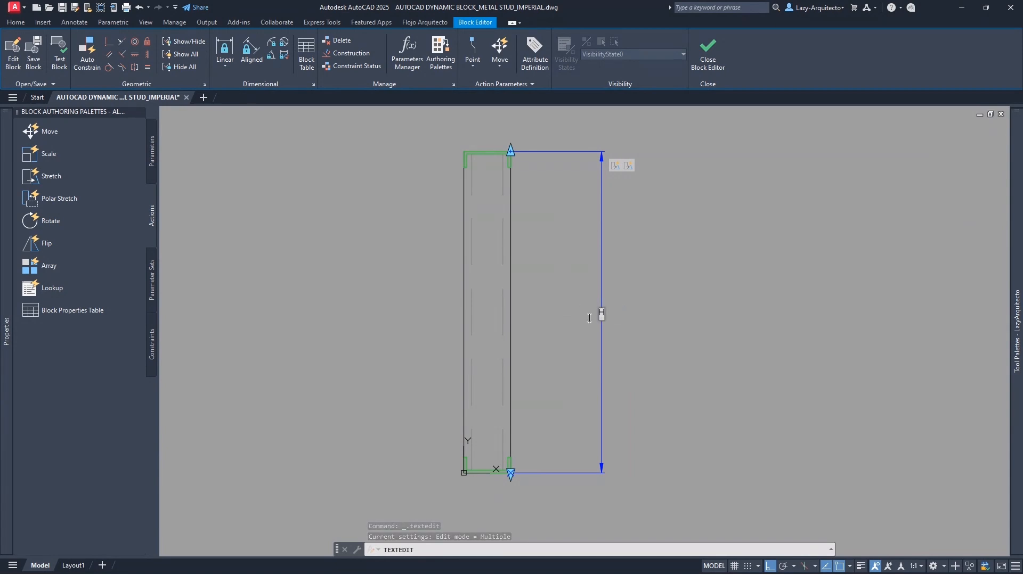
text(HEIGHT)
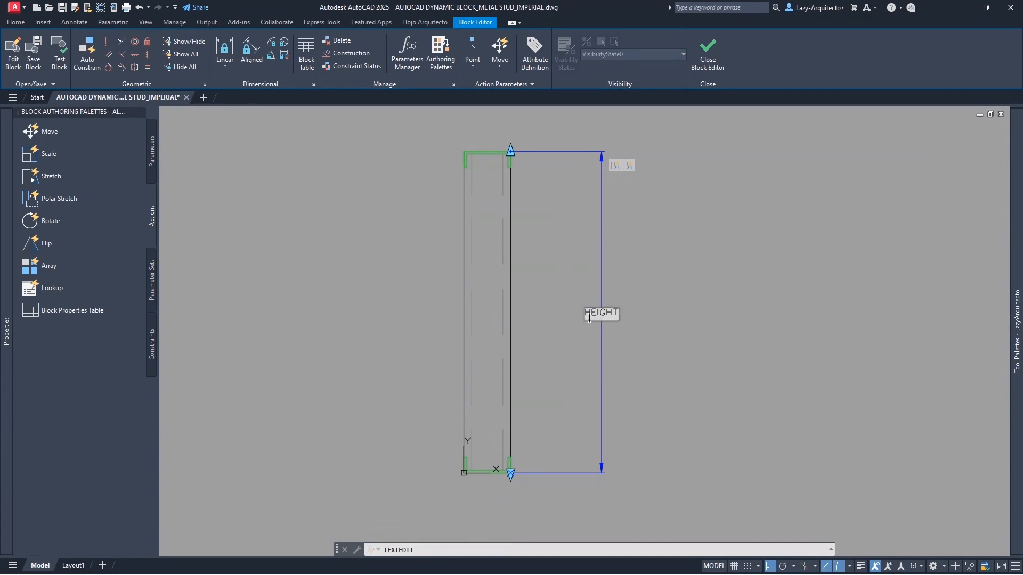
key(Return)
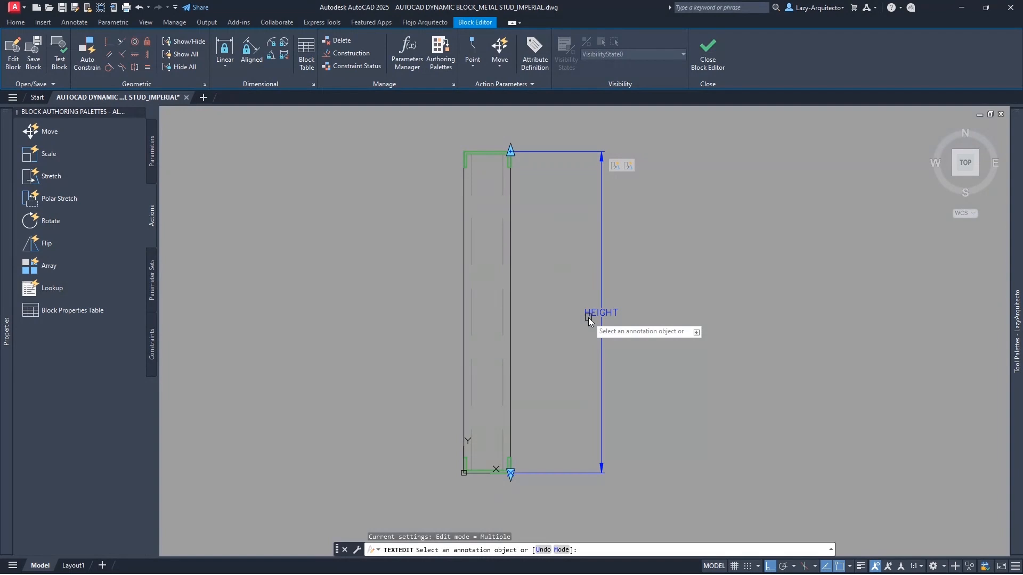
key(Escape)
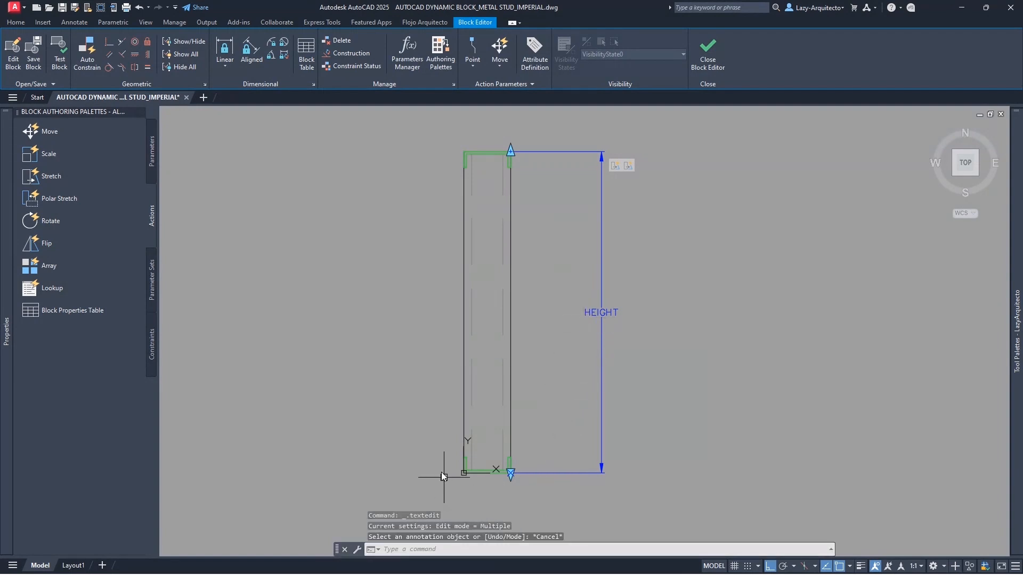
- Add a linear parameter from the stud's bottom-left to bottom-right corner, with its label below
click(152, 159)
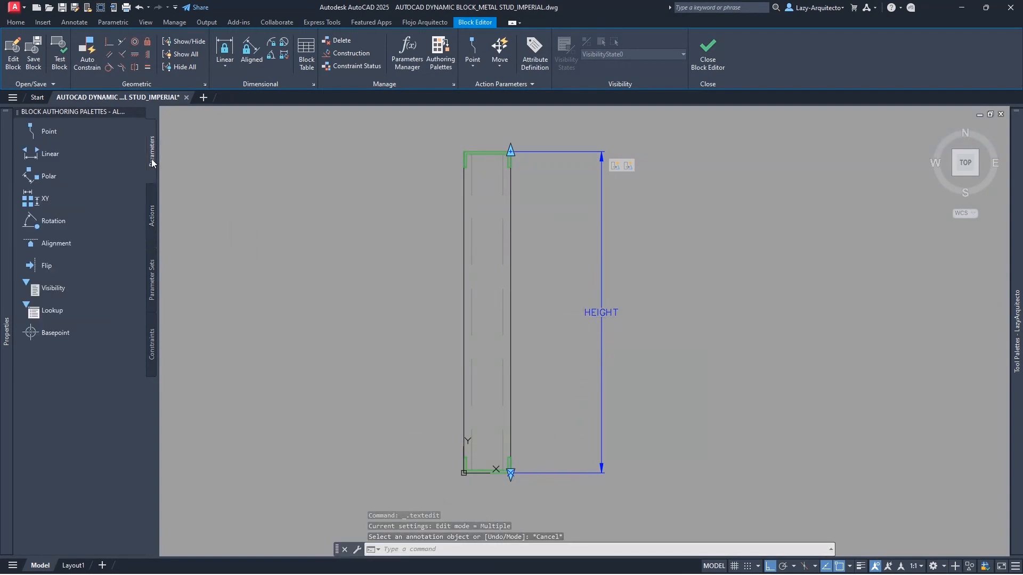
click(43, 154)
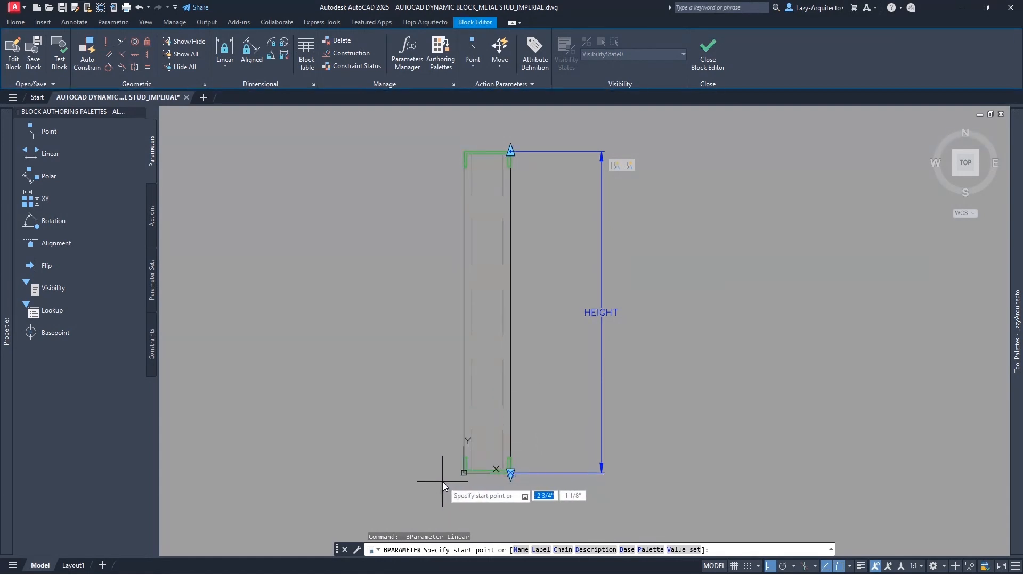
click(463, 476)
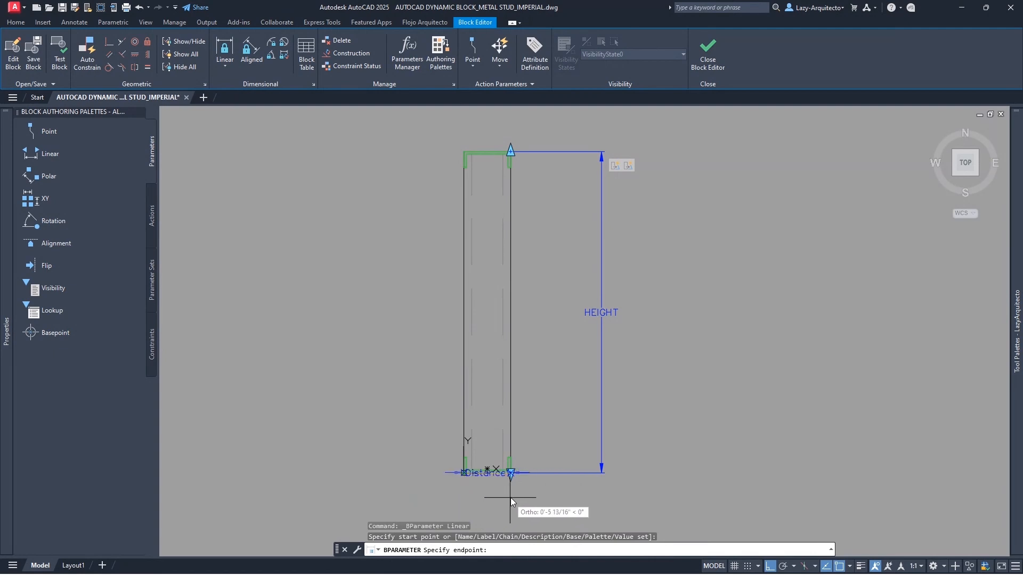
click(511, 474)
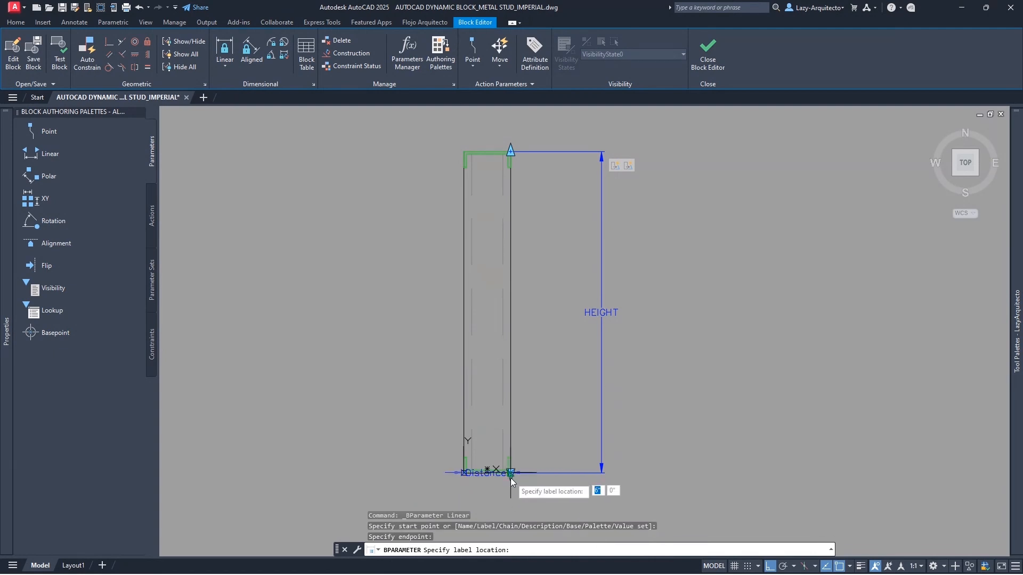
mouse_move(487, 509)
middle_down()
mouse_move(487, 429)
mouse_move(554, 450)
middle_up()
click(484, 443)
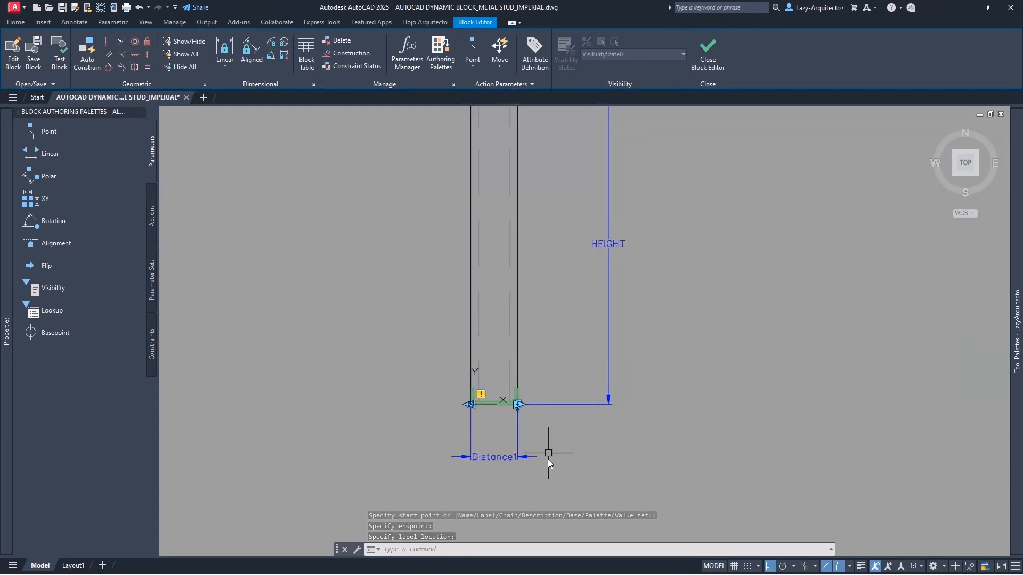
click(495, 462)
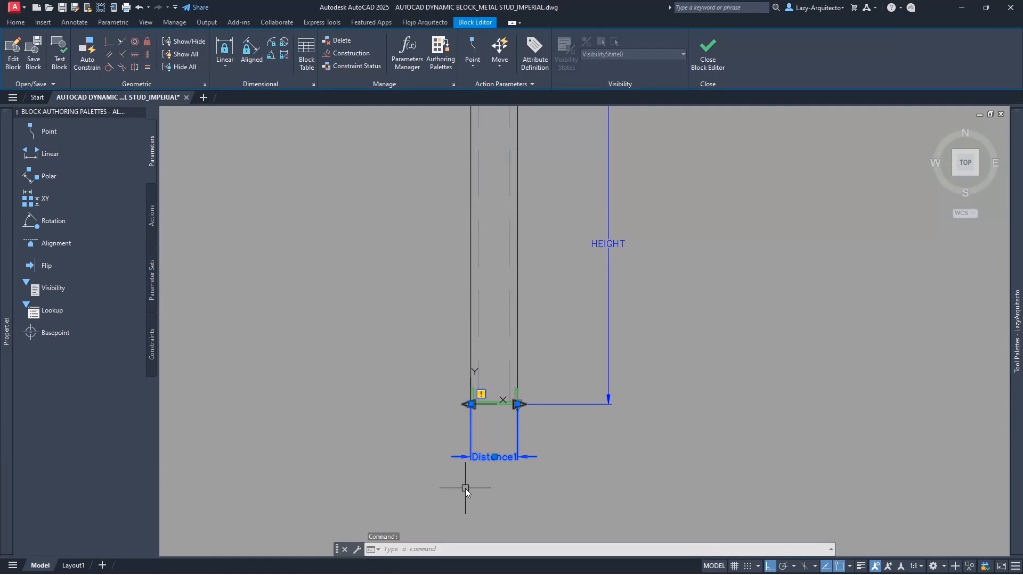
- Try attaching an action to Distance1 by double-clicking it, cancelling each prompt
double_click(478, 460)
key(Escape)
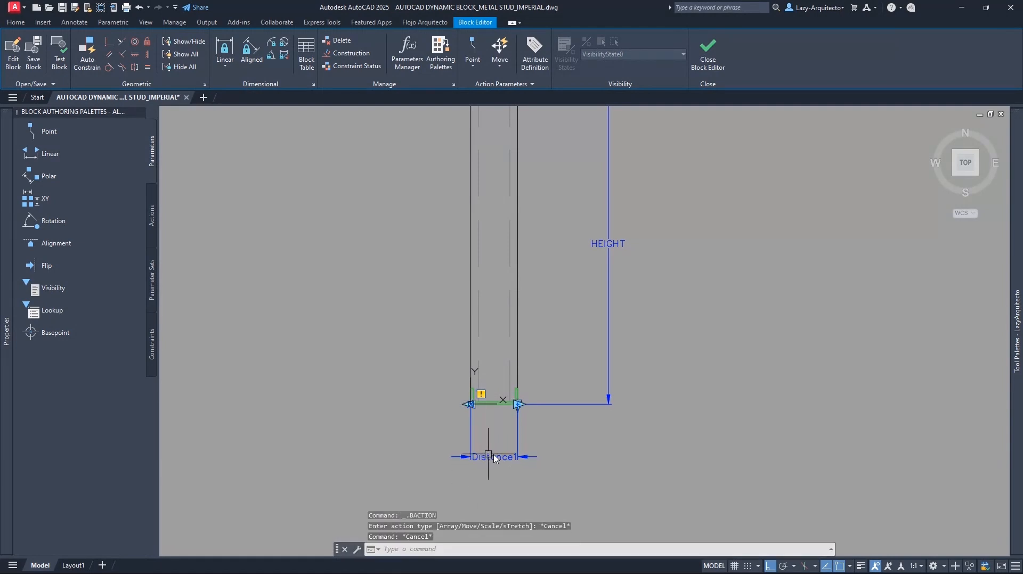
double_click(493, 457)
key(Escape)
scroll(488, 457, up, 5)
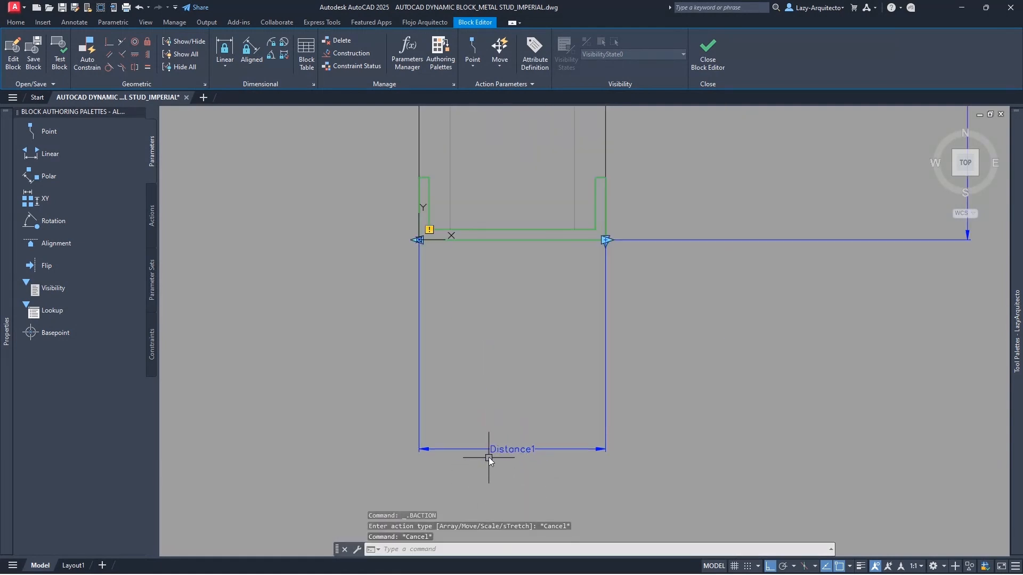
double_click(500, 452)
key(Escape)
scroll(503, 453, up, 3)
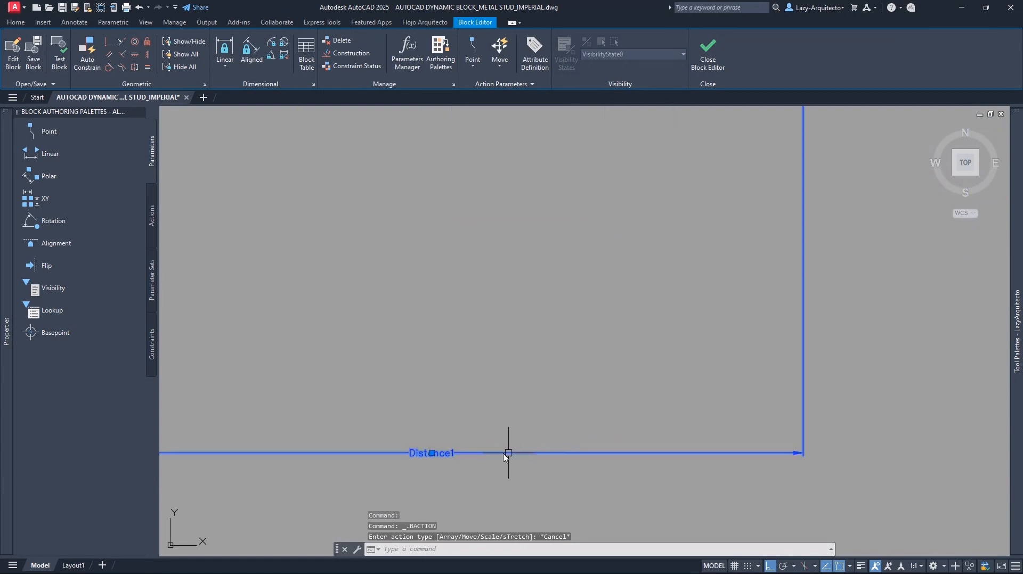
double_click(429, 454)
key(Escape)
double_click(415, 454)
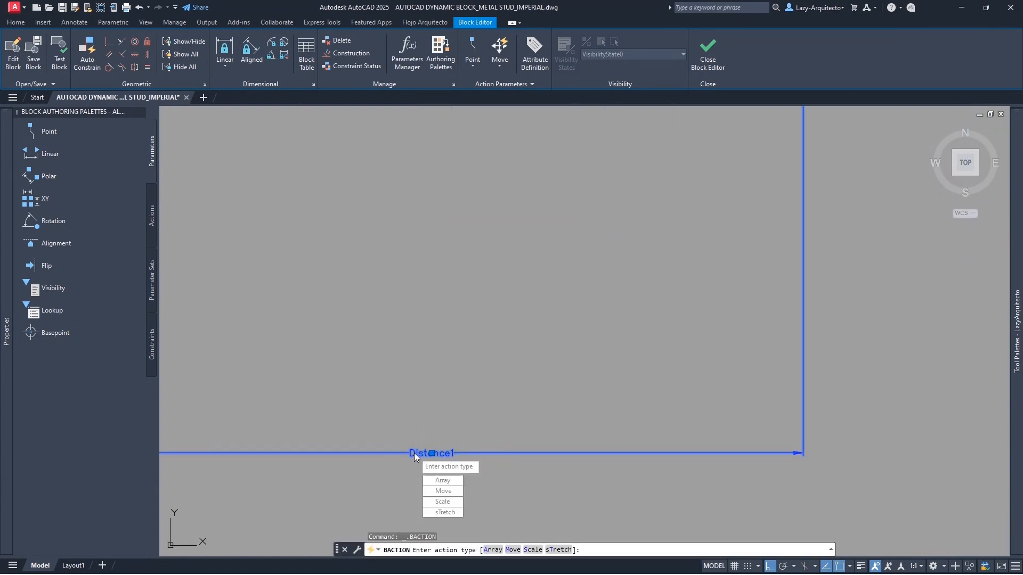
key(Escape)
scroll(535, 475, down, 3)
scroll(535, 475, up, 4)
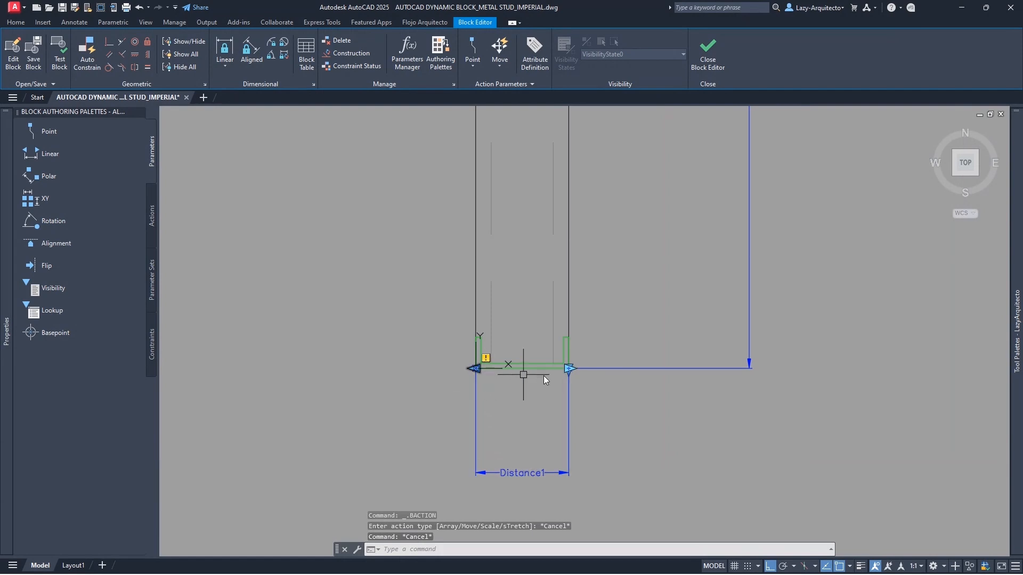
- Rename the Distance1 parameter to WIDTH in Properties and show the block actions palette
click(525, 481)
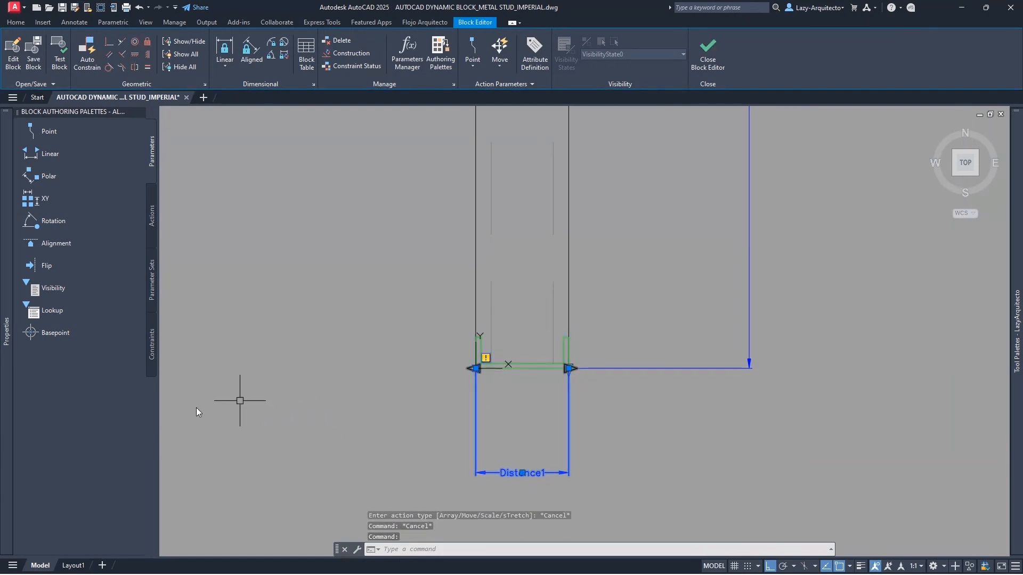
mouse_move(4, 352)
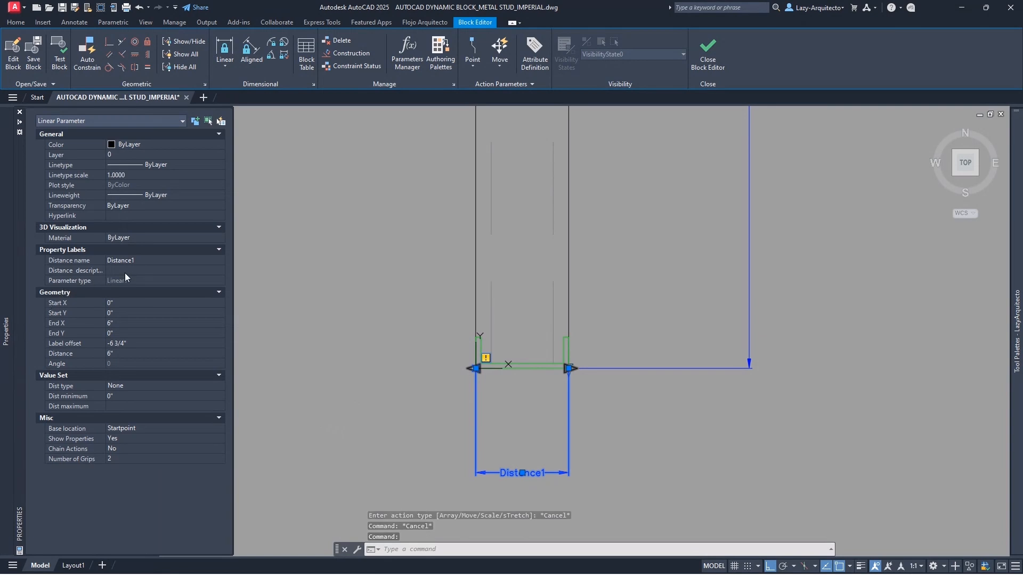
click(151, 260)
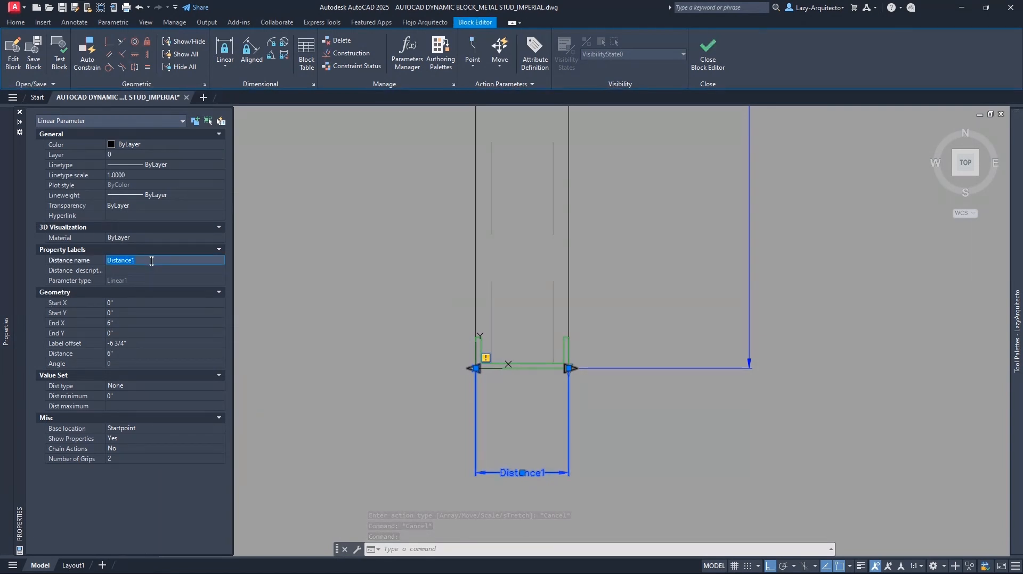
text(W)
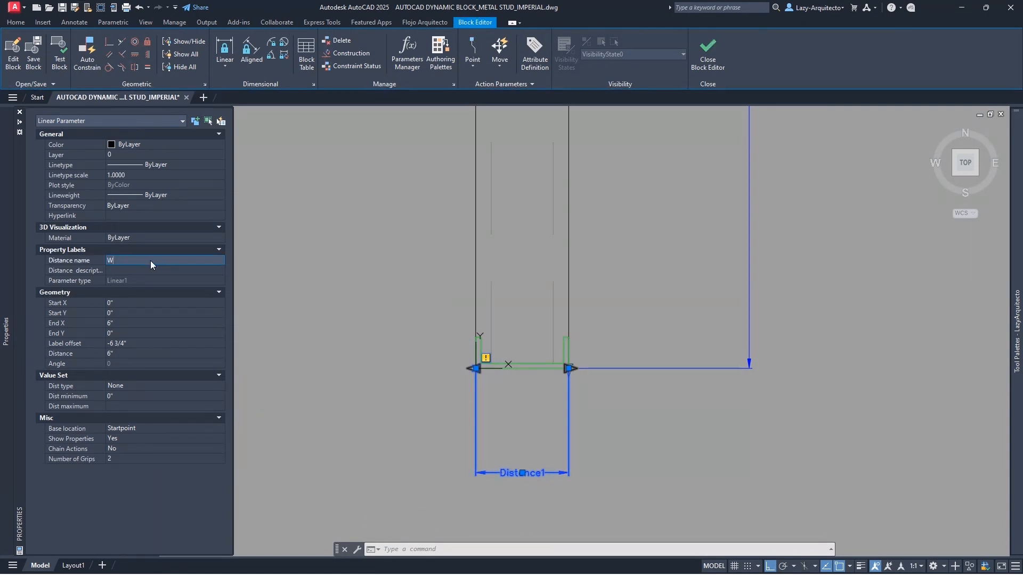
text(IDTH)
key(Tab)
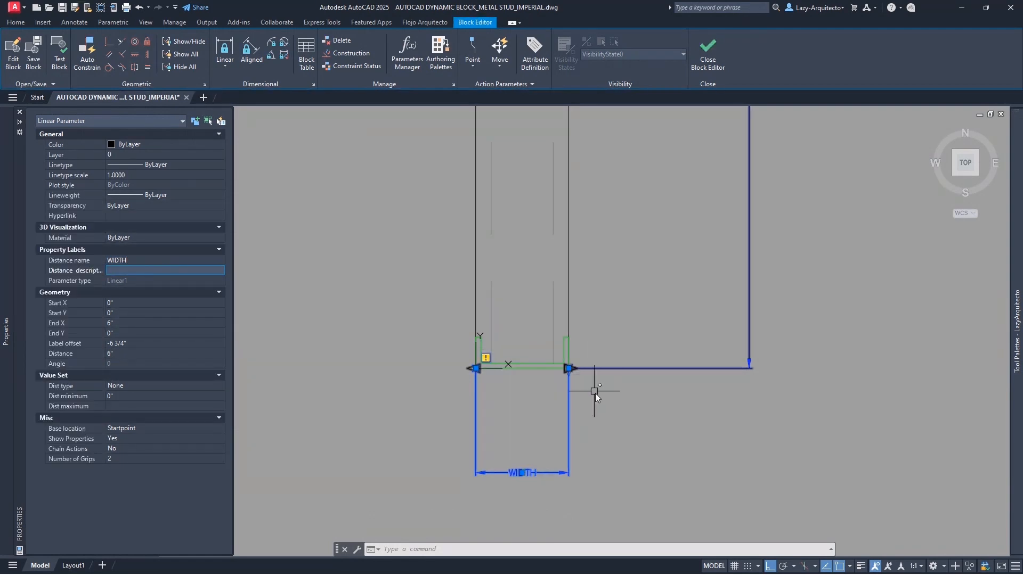
scroll(598, 440, down, 6)
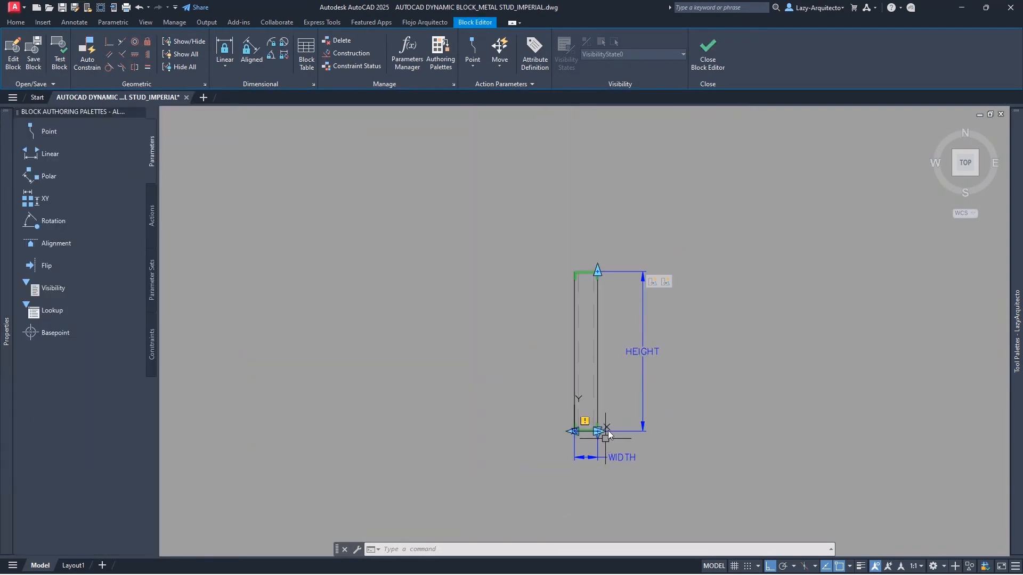
scroll(615, 410, up, 3)
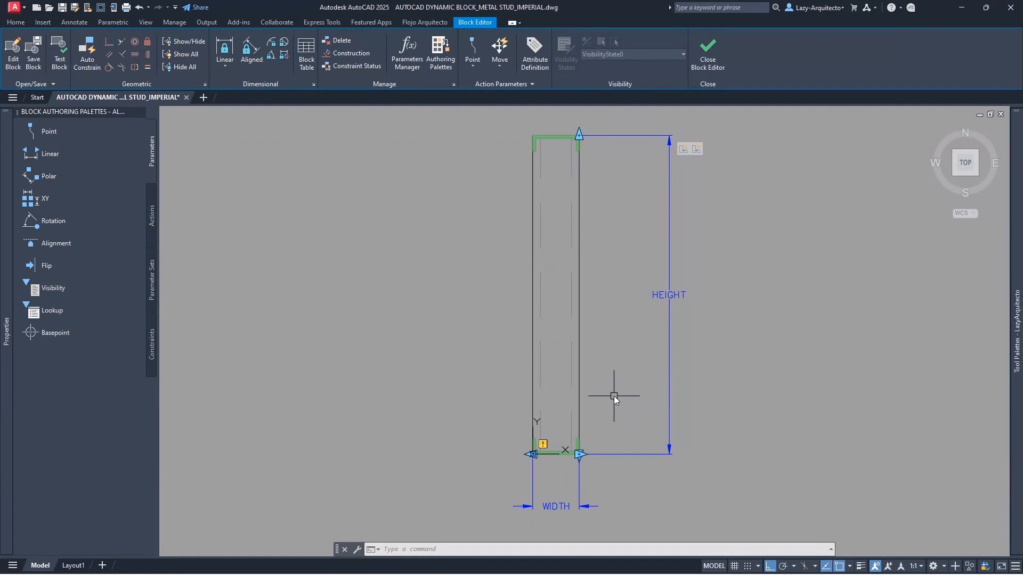
middle_drag(614, 396, 565, 390)
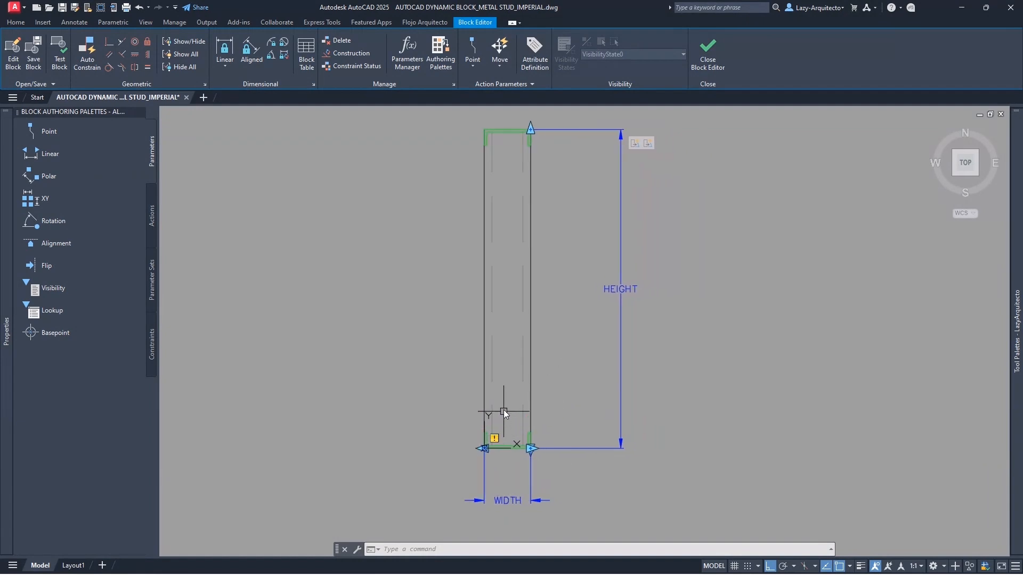
middle_drag(558, 399, 526, 411)
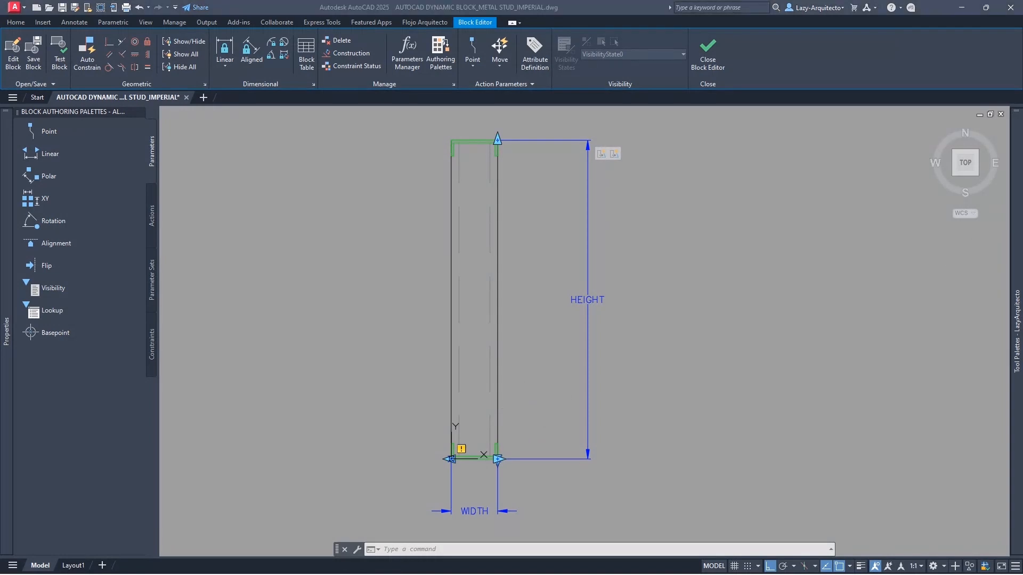
click(152, 215)
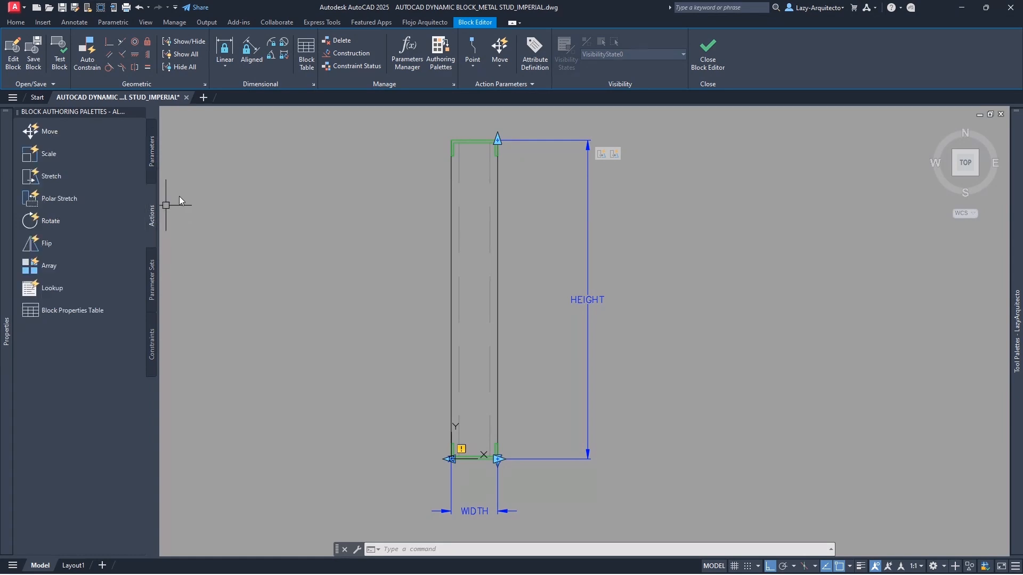
- Add a Stretch action on WIDTH's right end, framing and crossing-selecting the stud's right side
click(44, 178)
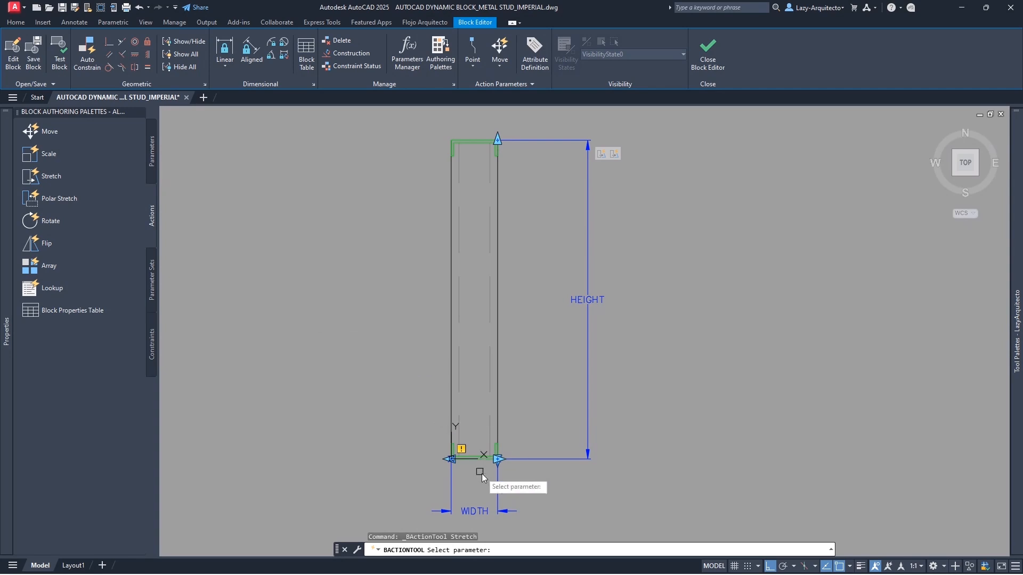
click(484, 514)
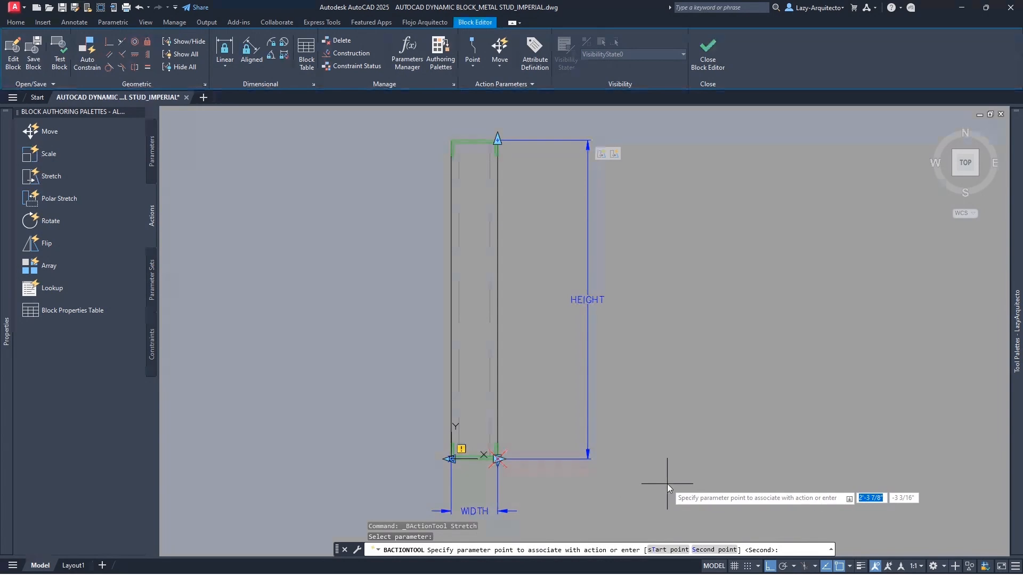
click(497, 458)
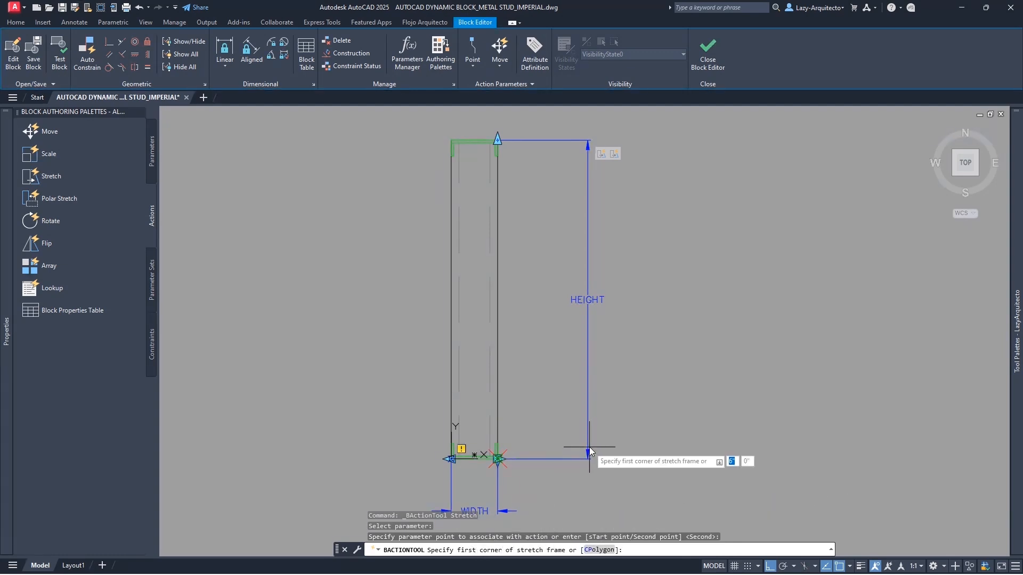
middle_drag(589, 446, 568, 409)
click(595, 507)
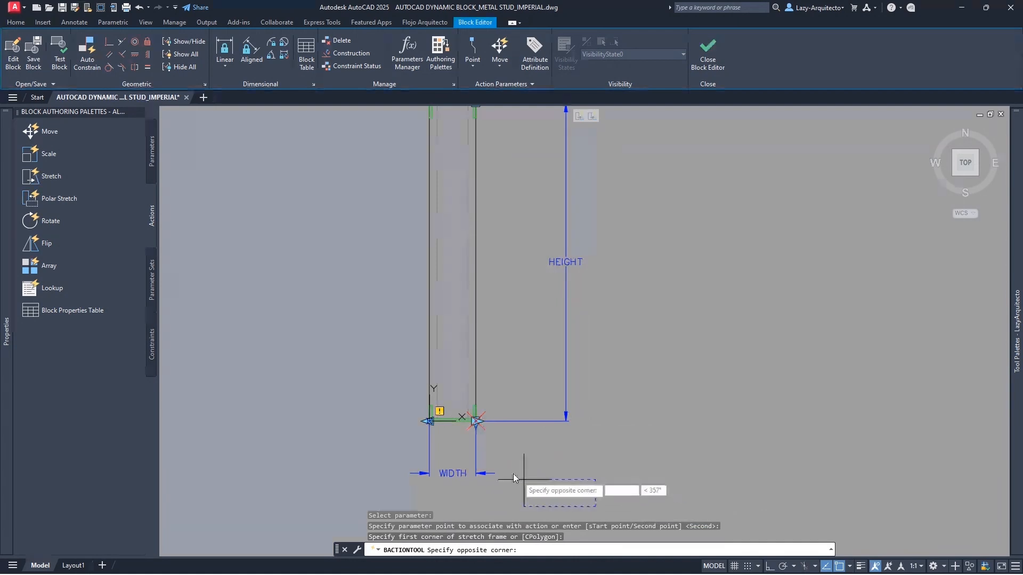
scroll(404, 355, down, 3)
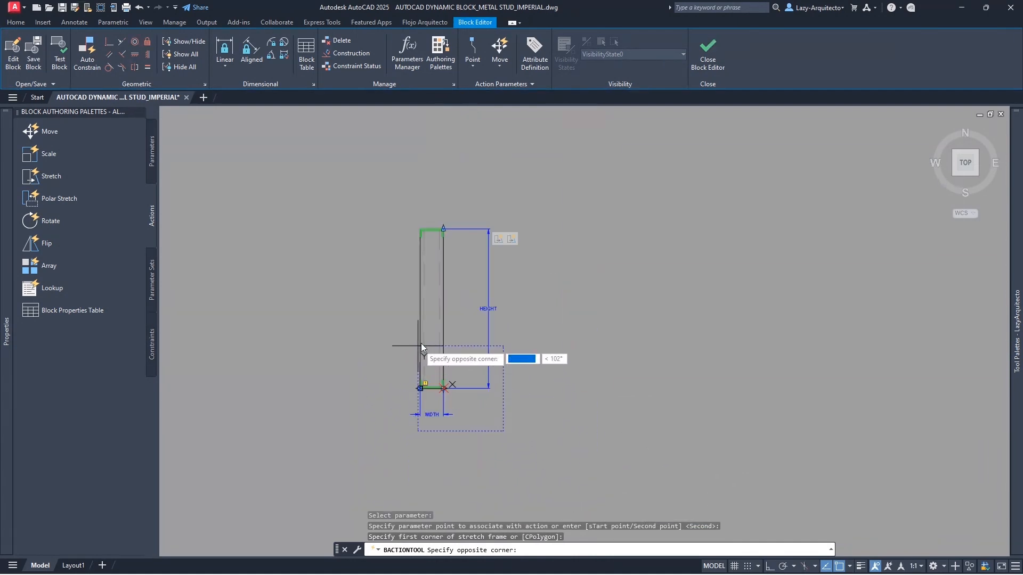
click(433, 175)
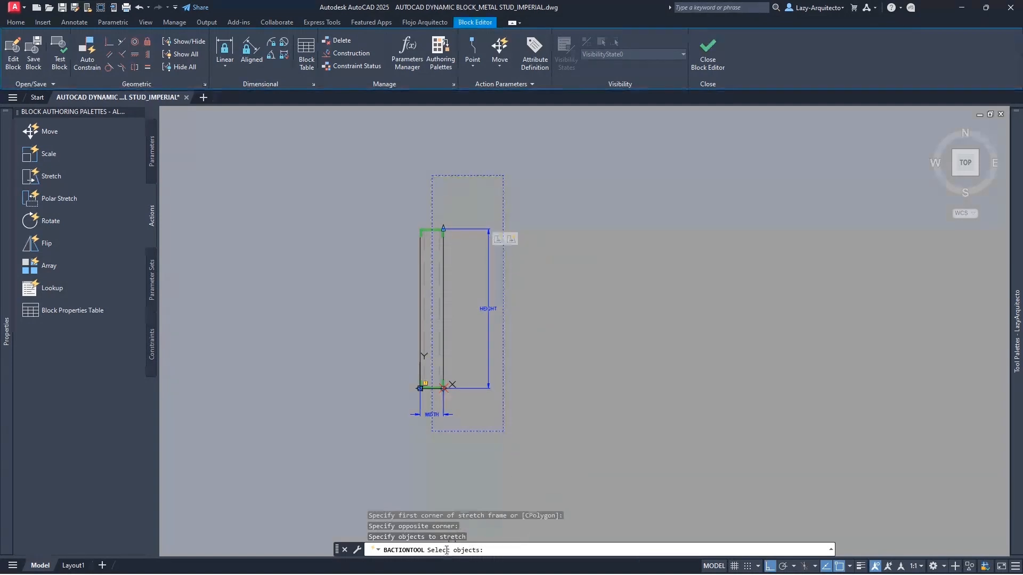
click(496, 427)
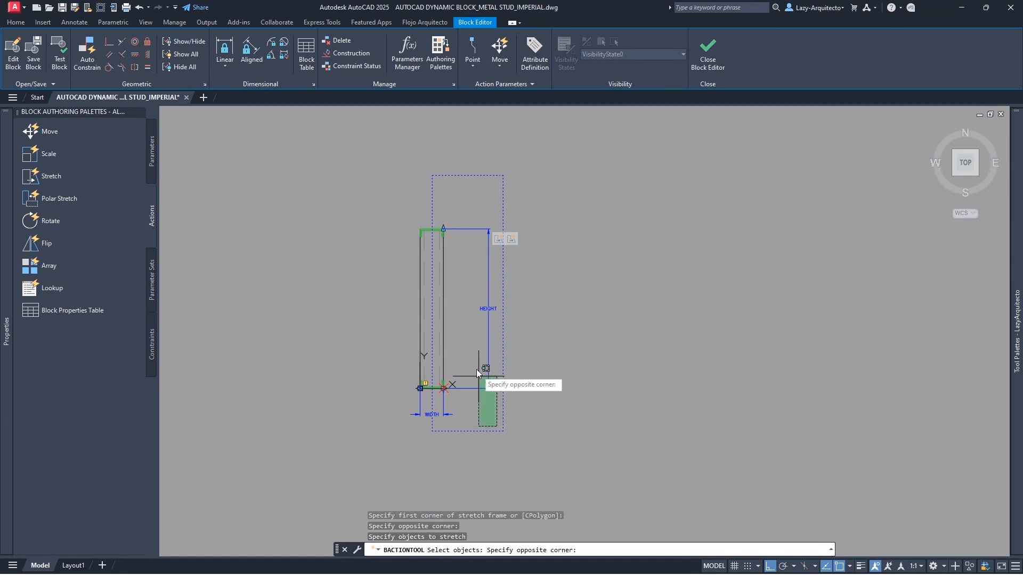
click(436, 197)
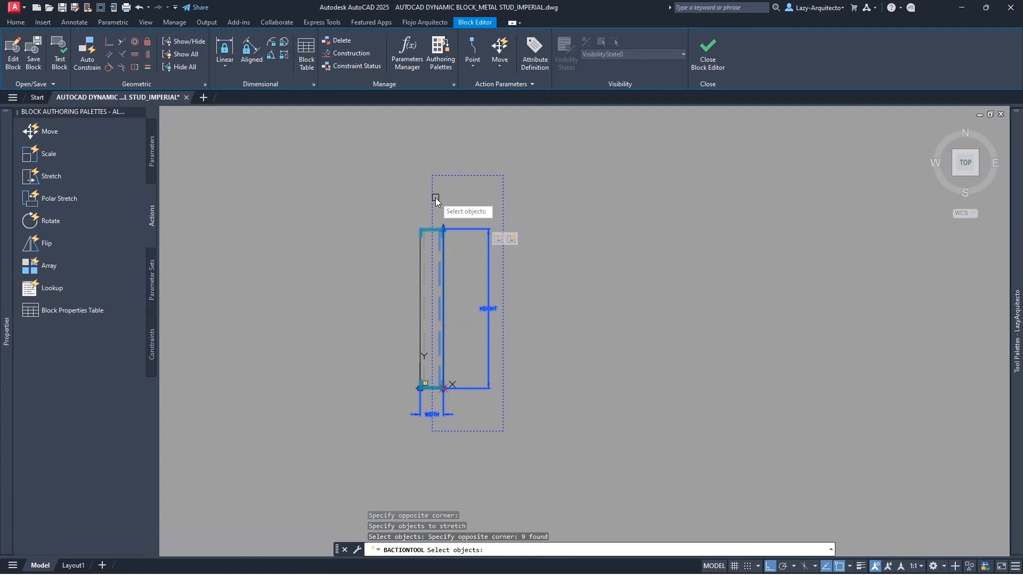
key(Return)
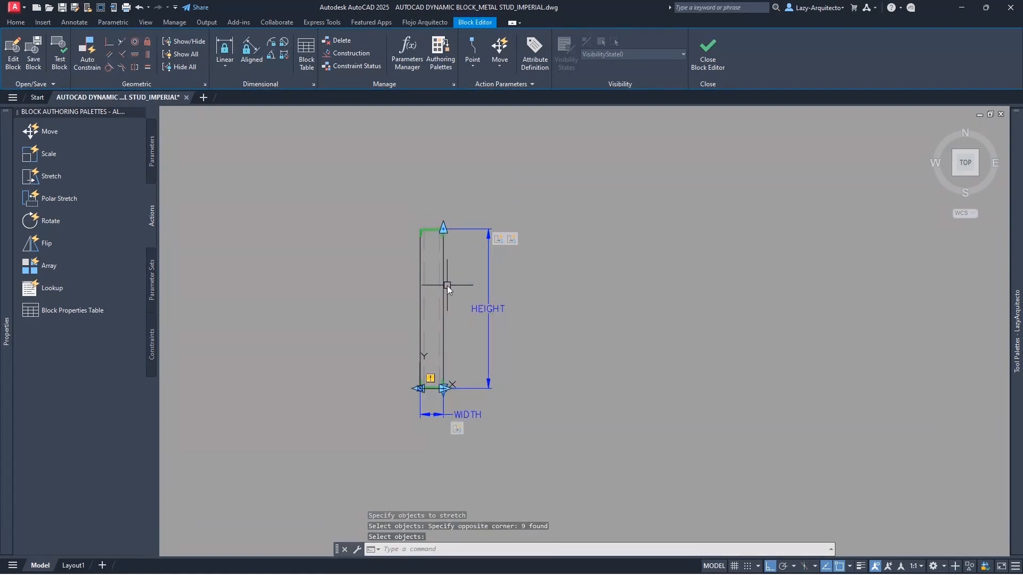
click(58, 68)
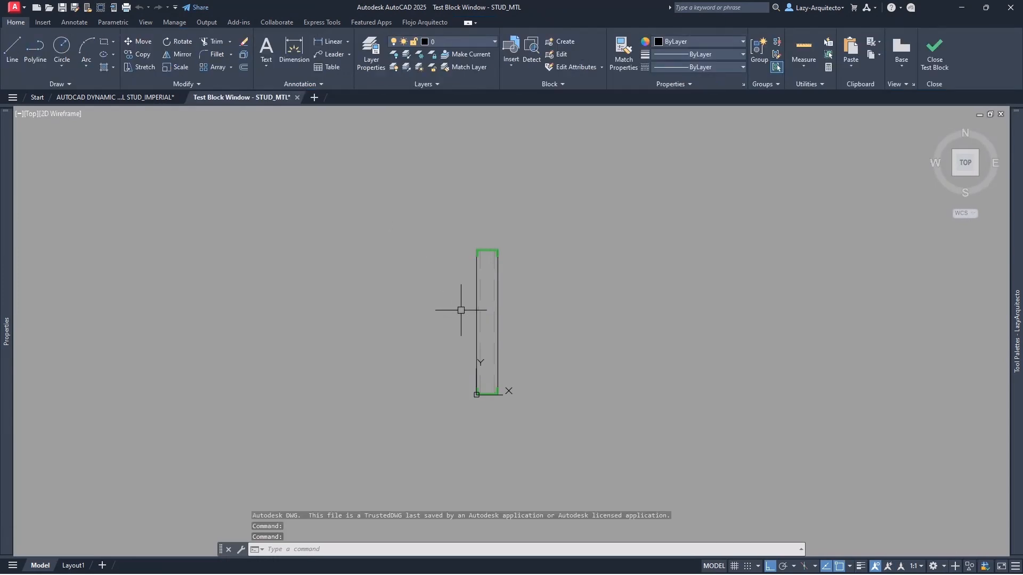
scroll(499, 353, up, 3)
click(497, 337)
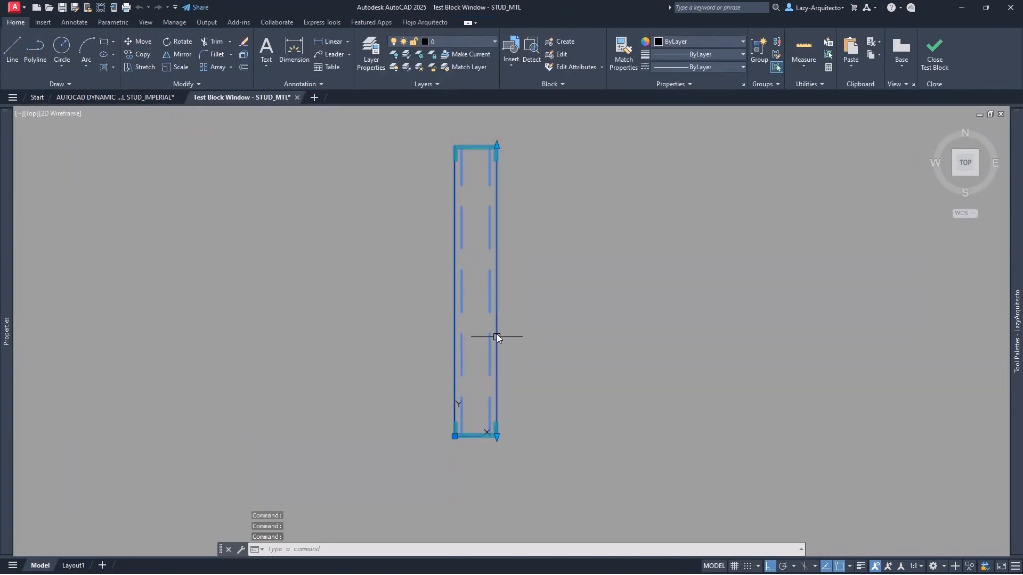
scroll(486, 189, down, 3)
scroll(489, 168, up, 3)
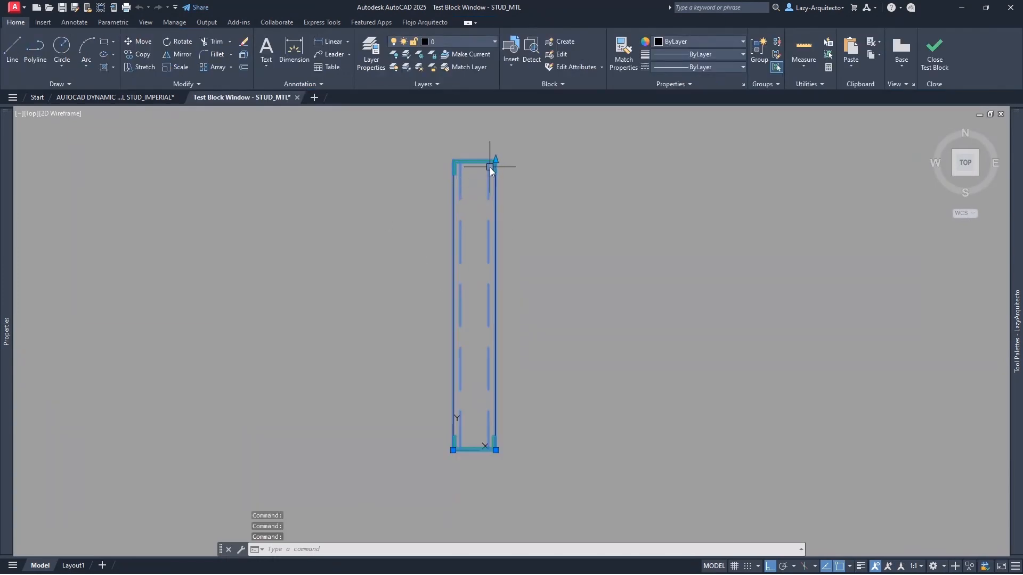
scroll(472, 461, up, 5)
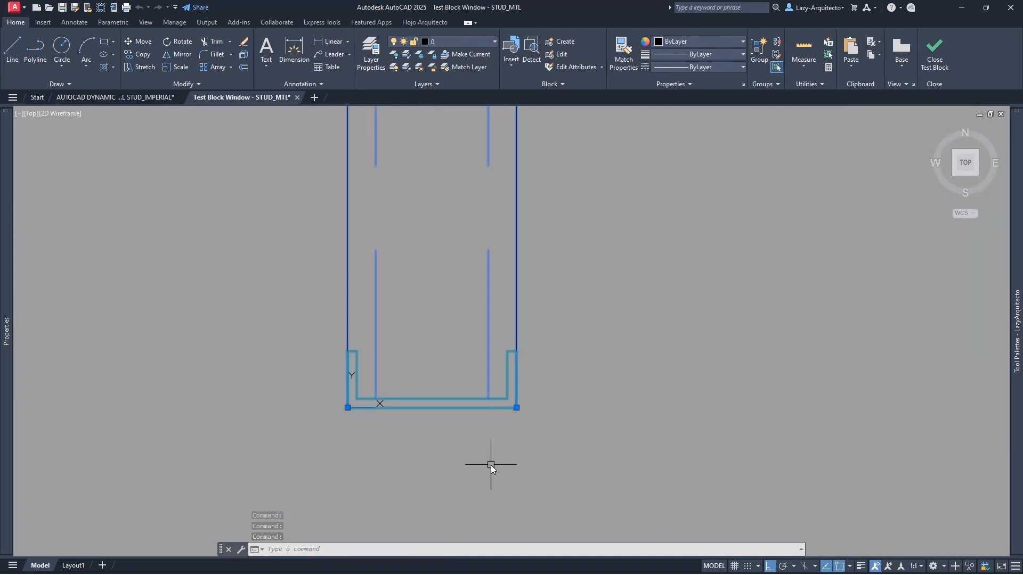
scroll(469, 469, down, 3)
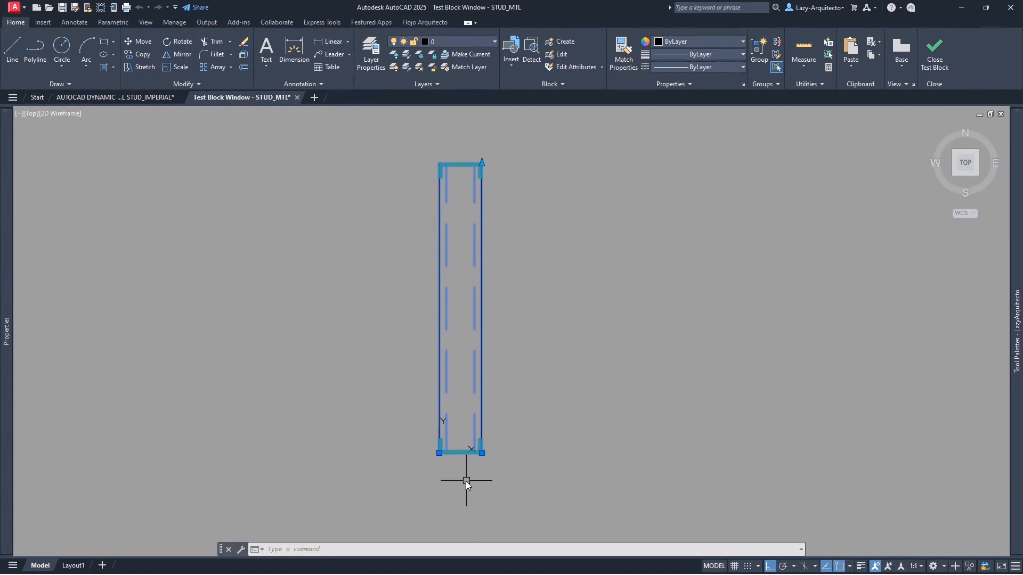
scroll(473, 461, up, 5)
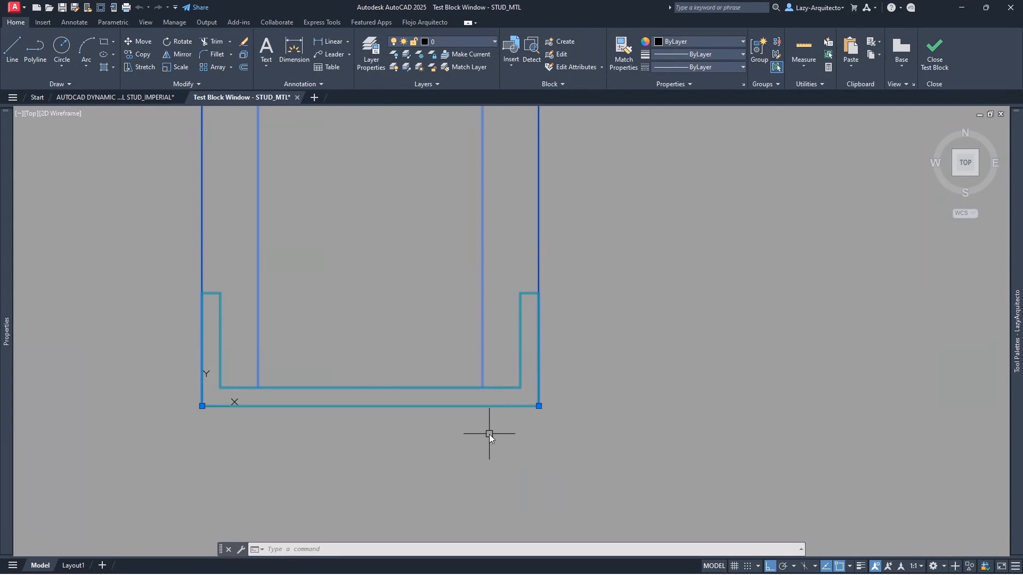
scroll(489, 433, down, 5)
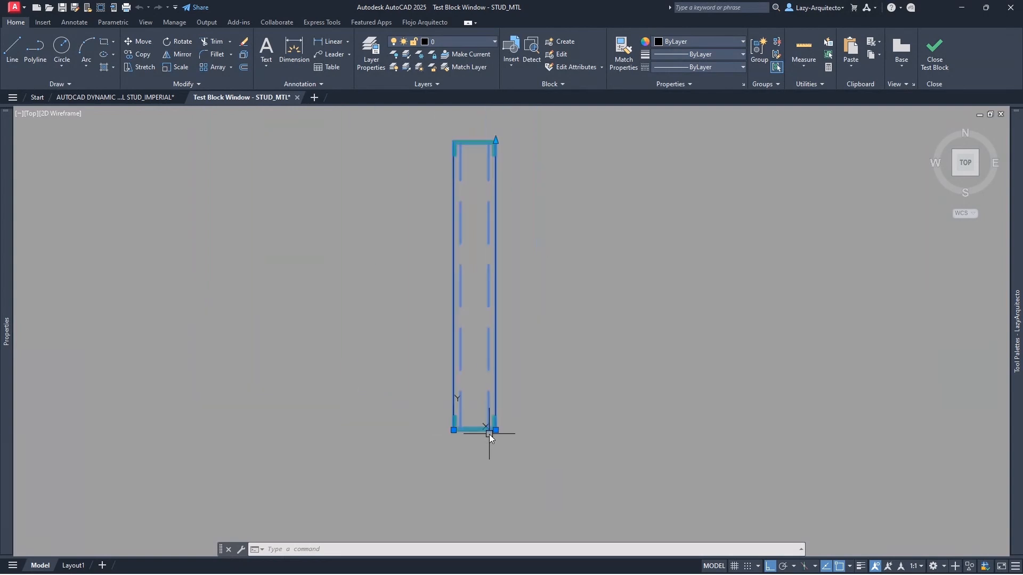
- Close the test window and move both WIDTH grips together up to the stud's mid-height
click(929, 52)
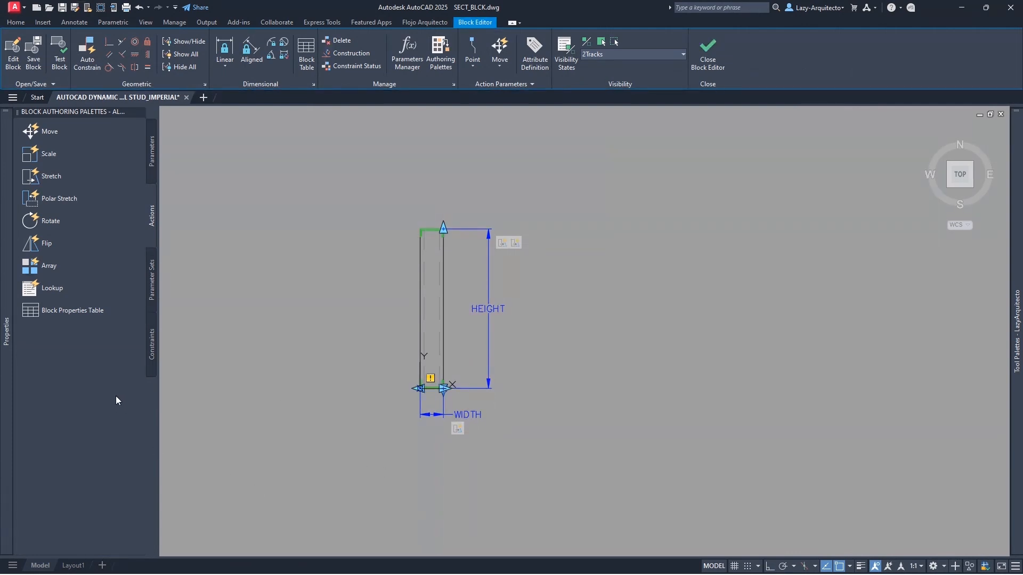
scroll(423, 393, up, 6)
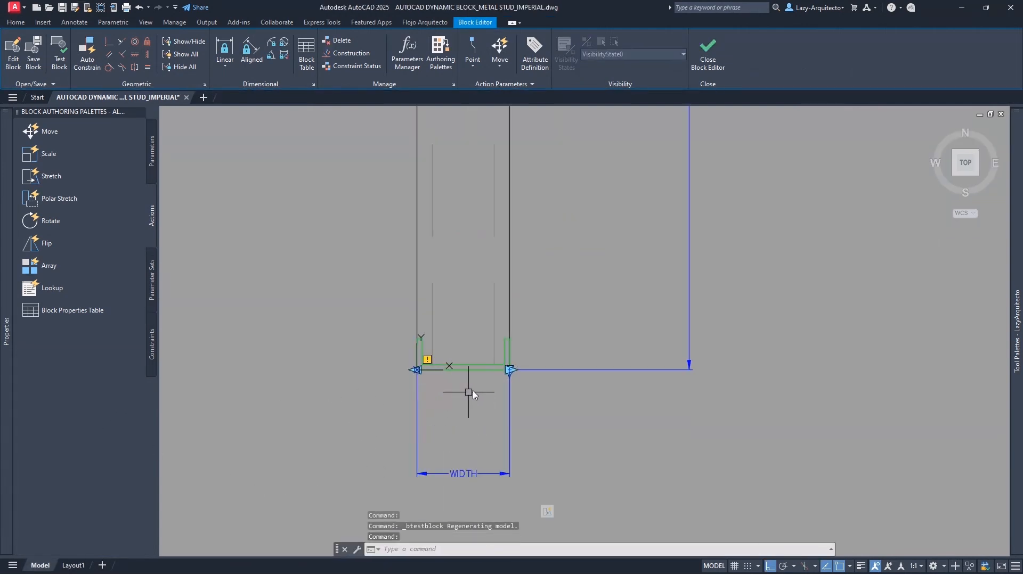
scroll(498, 379, up, 3)
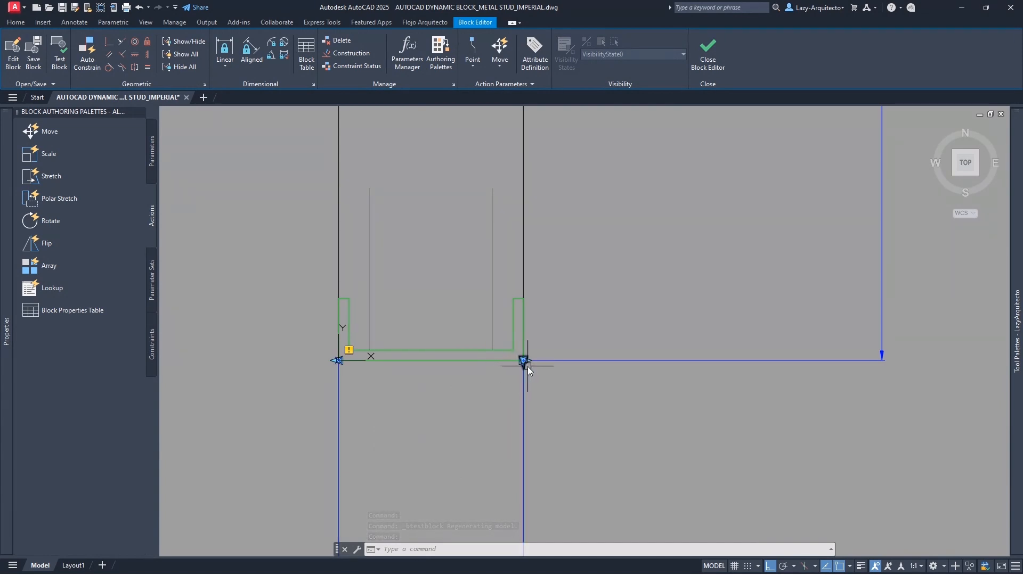
scroll(394, 405, down, 6)
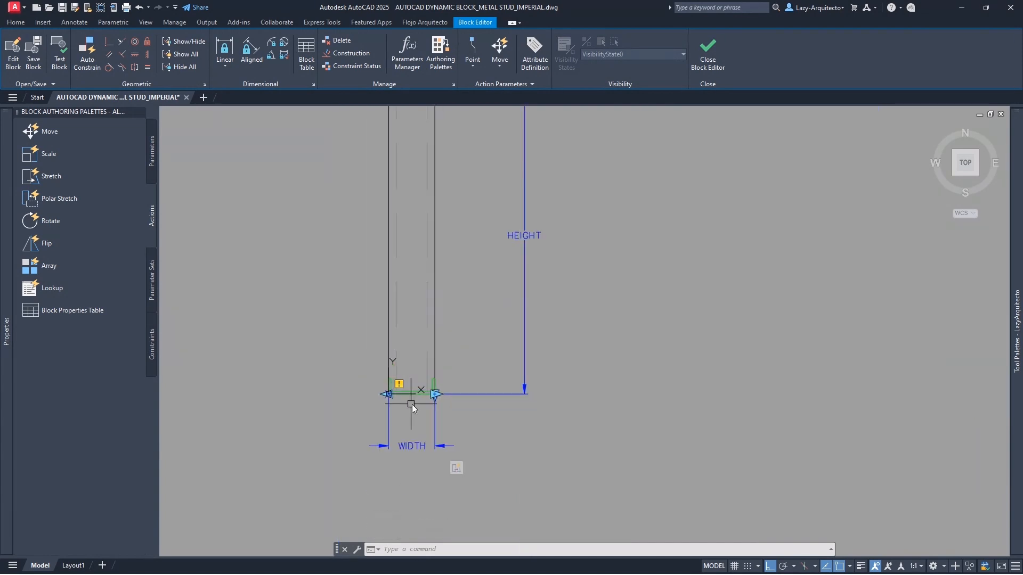
click(414, 445)
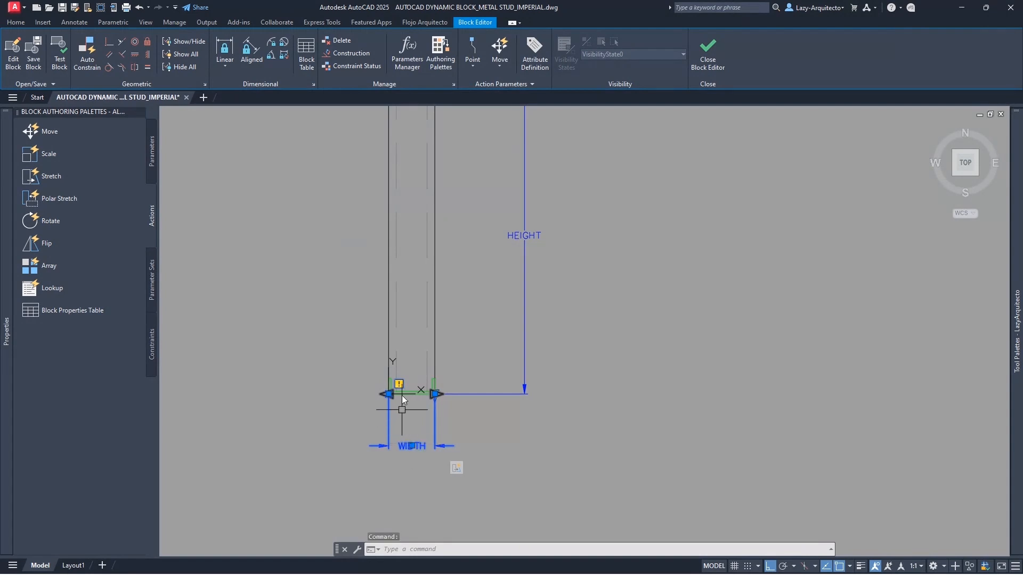
middle_drag(451, 321, 539, 367)
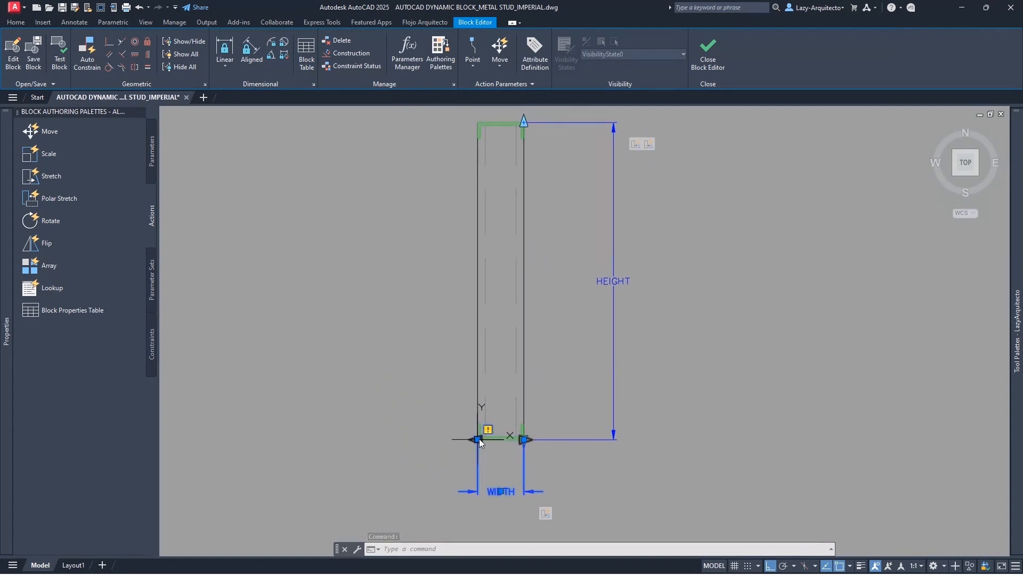
click(478, 440)
key(Escape)
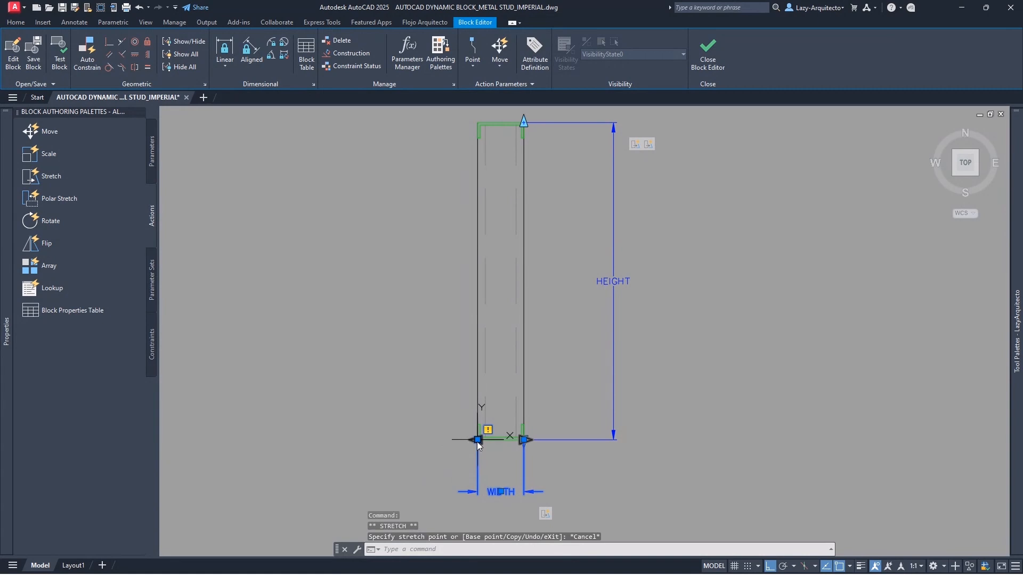
click(478, 440)
key(Escape)
click(478, 440)
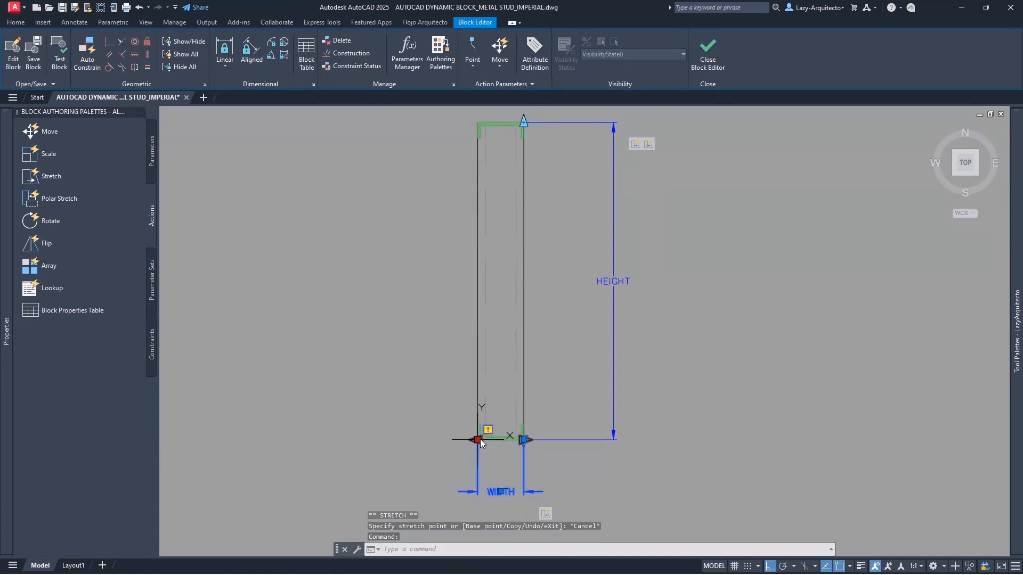
shift+click(524, 440)
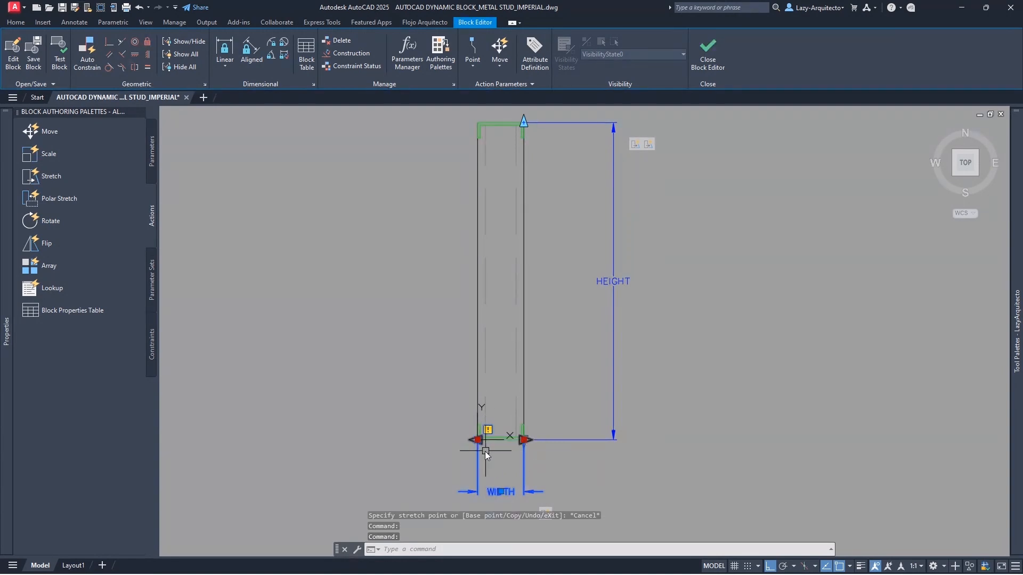
click(524, 441)
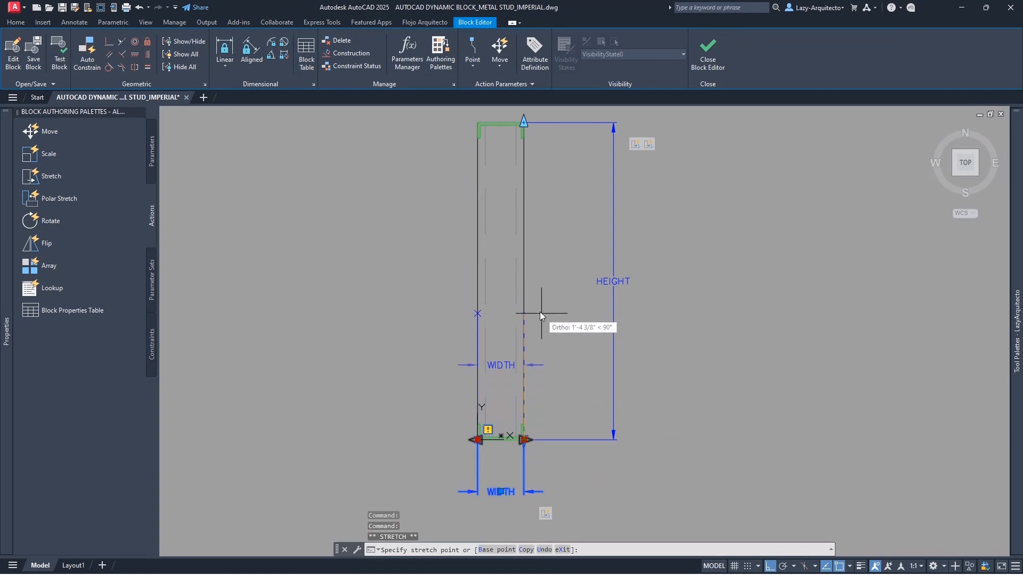
click(523, 281)
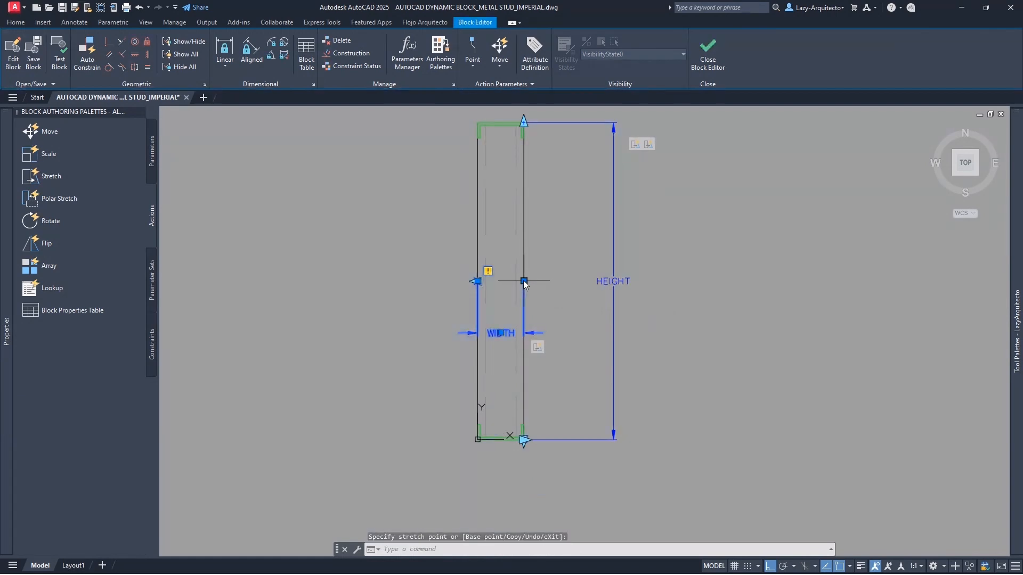
- Drag the WIDTH dimension line down below the stud and clear the selection
click(500, 333)
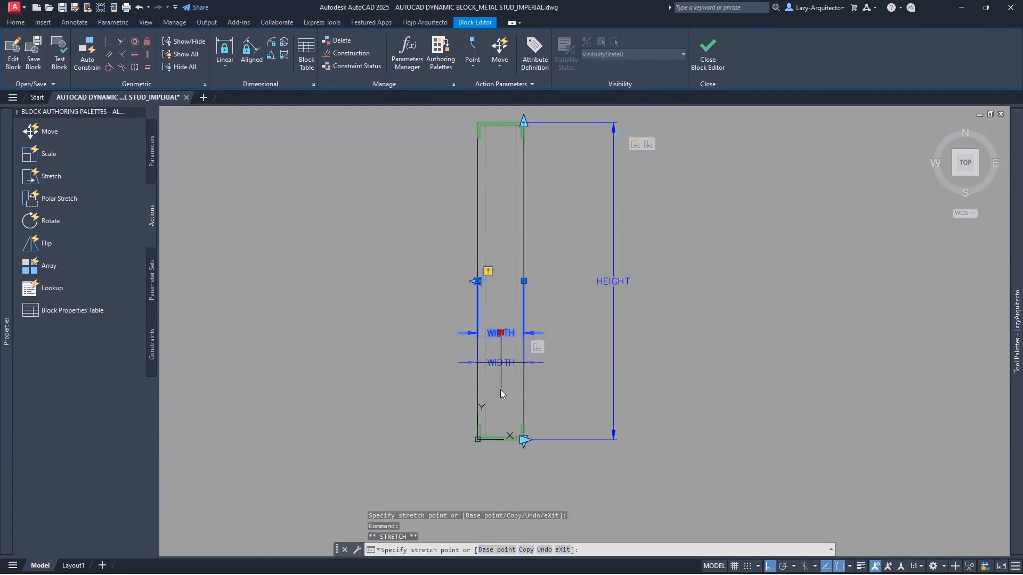
click(499, 490)
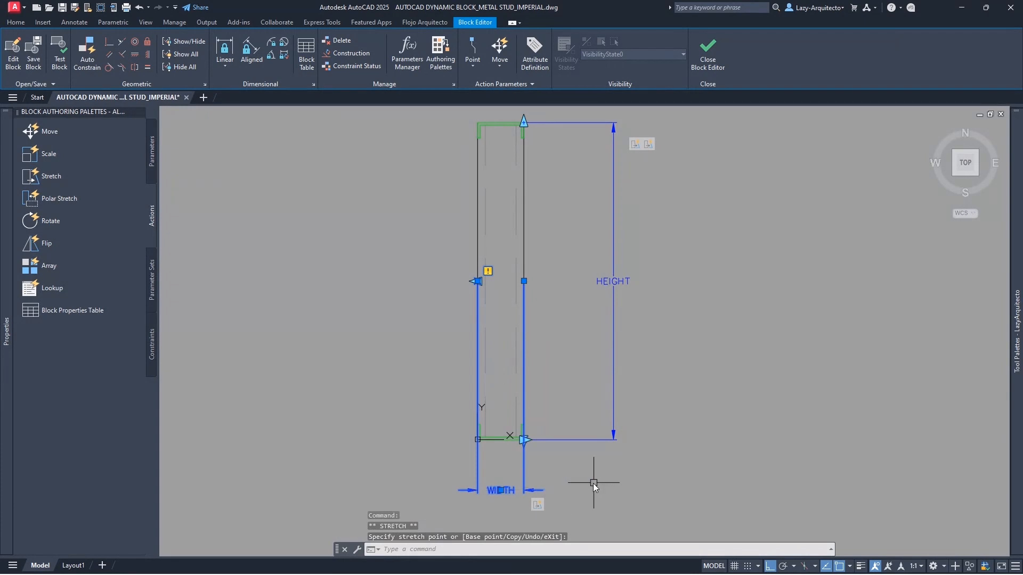
key(Escape)
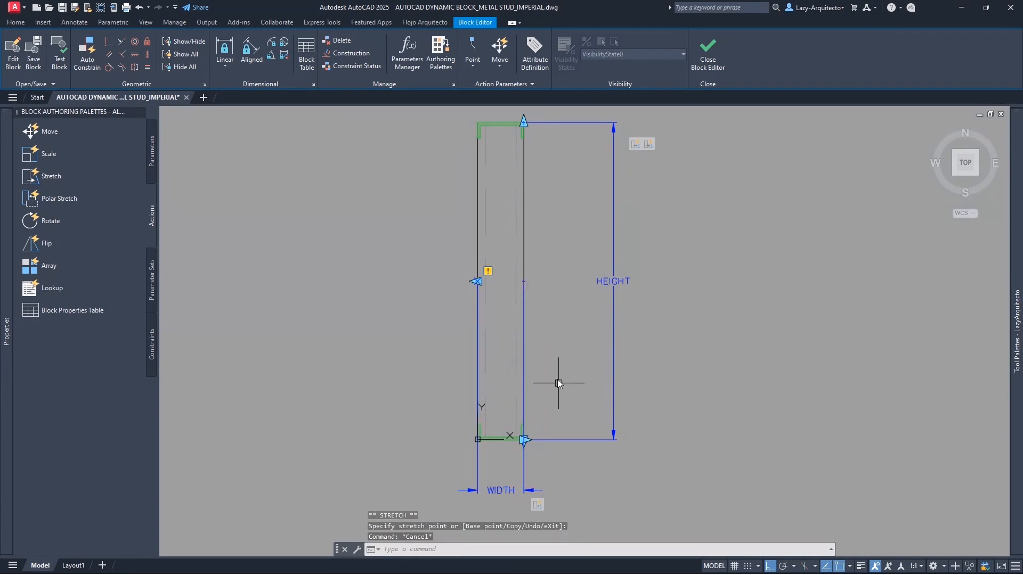
key(Escape)
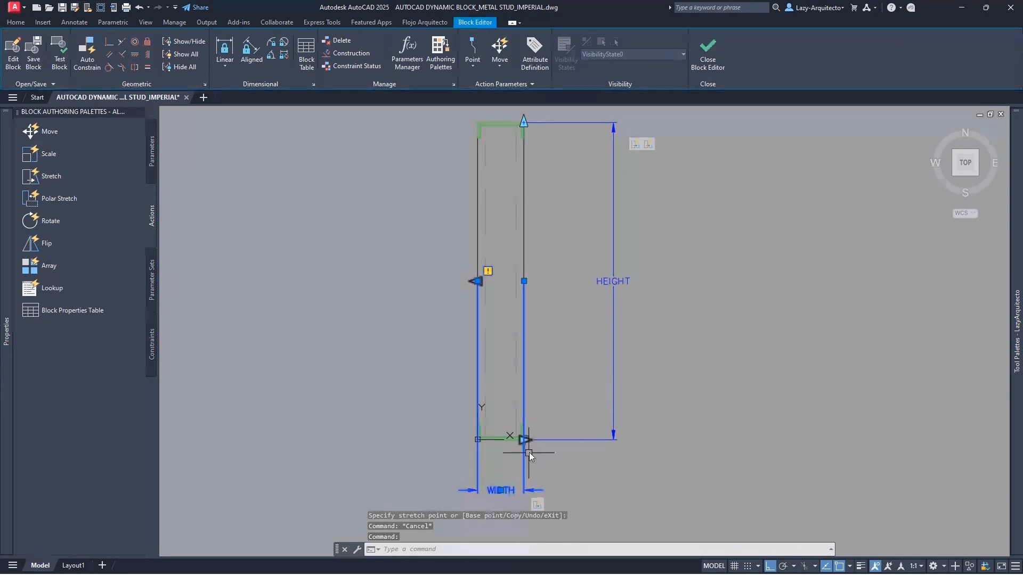
scroll(529, 448, up, 5)
scroll(504, 416, down, 5)
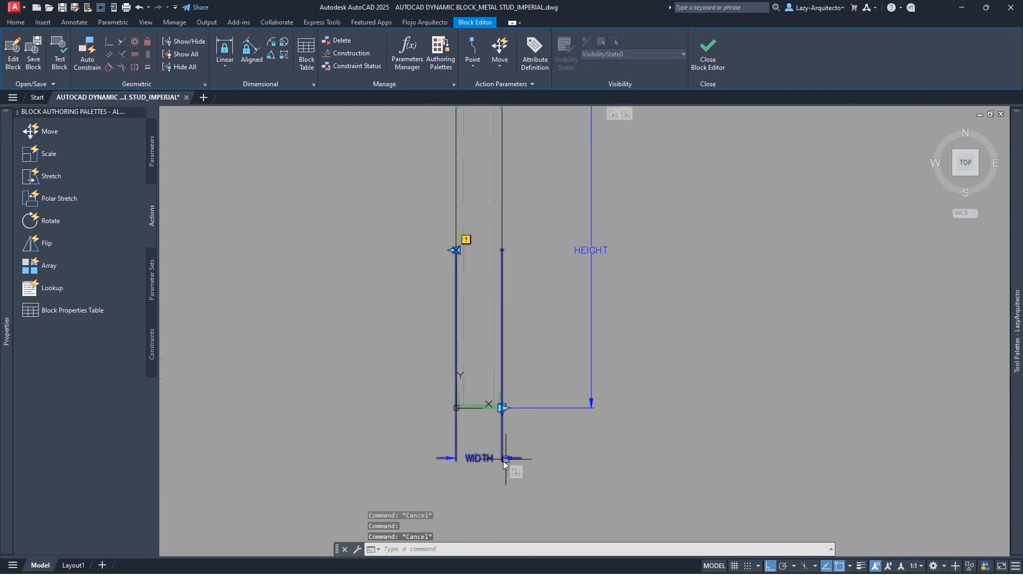
click(502, 410)
key(Escape)
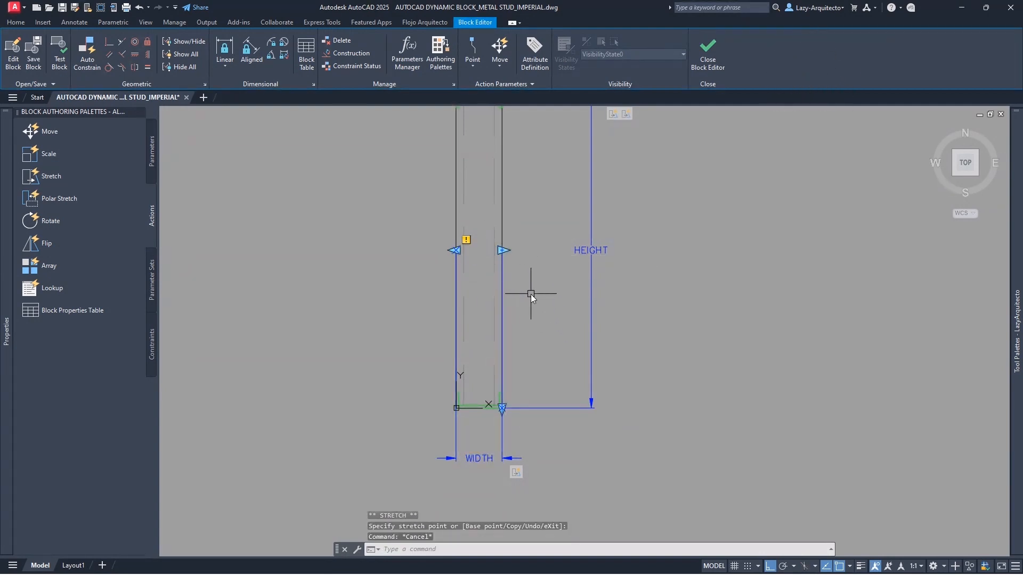
middle_drag(532, 293, 534, 337)
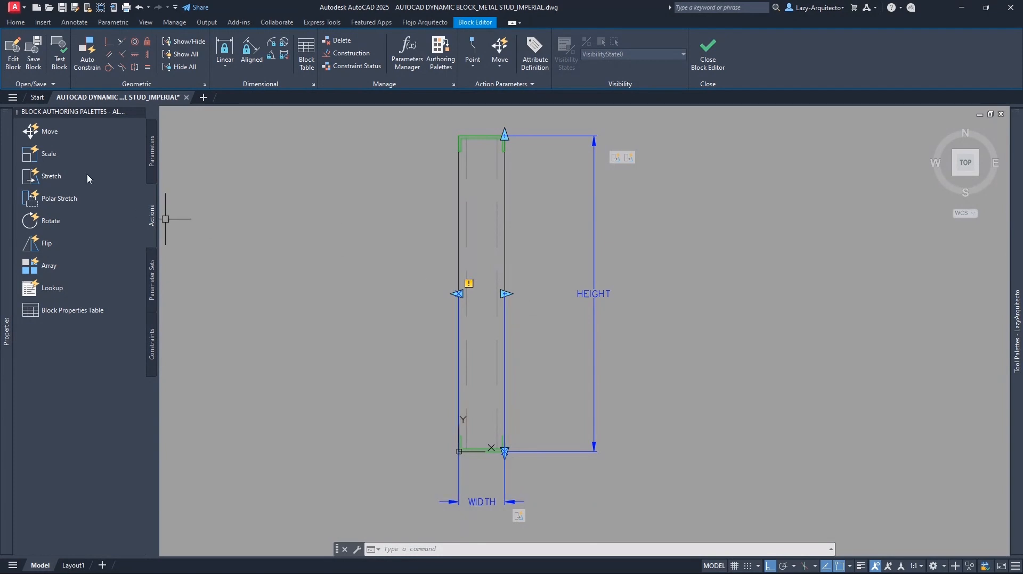
- Open Test Block and stretch the stud's right edge narrower and wider
click(59, 53)
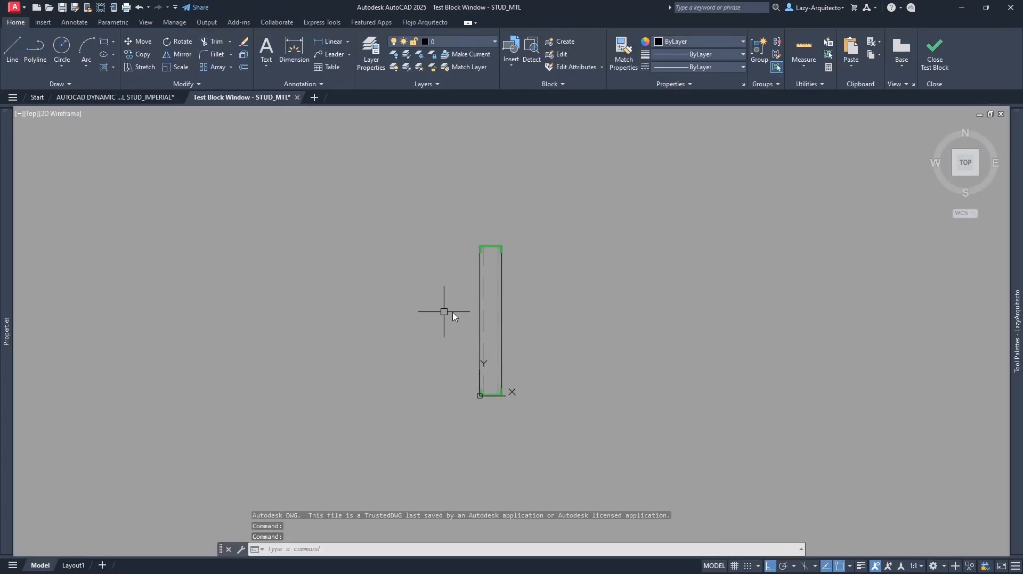
click(498, 294)
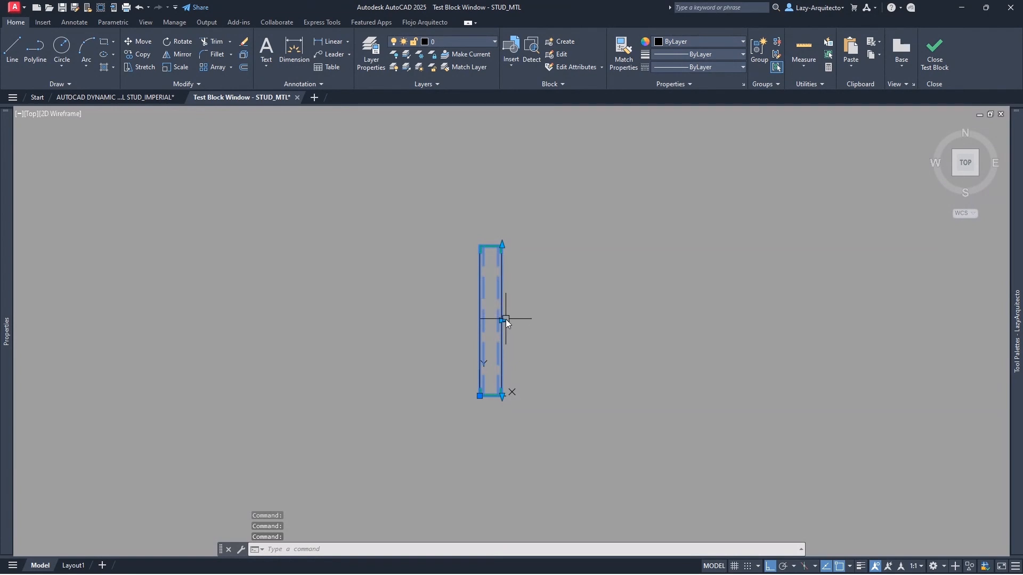
click(503, 320)
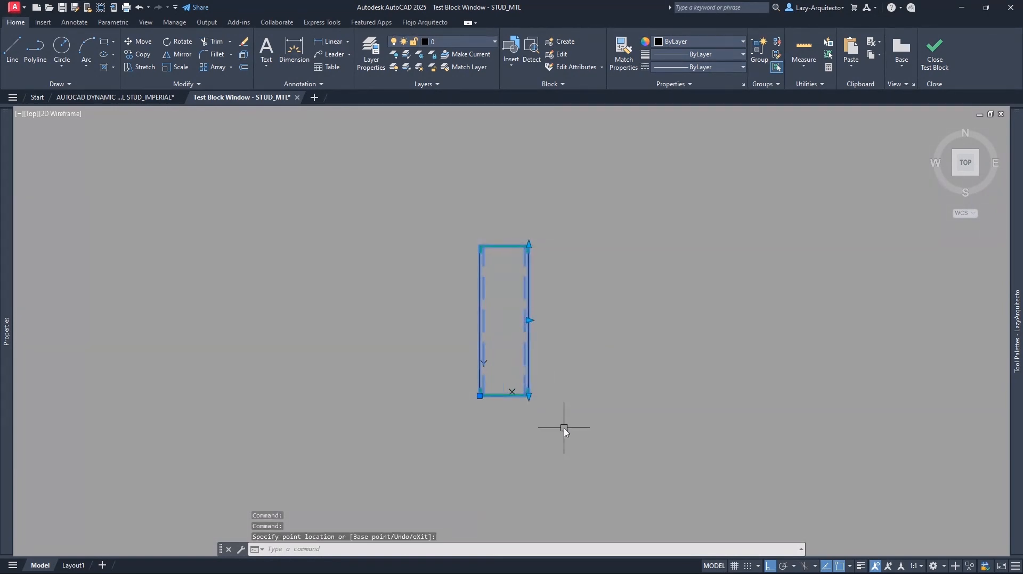
click(529, 320)
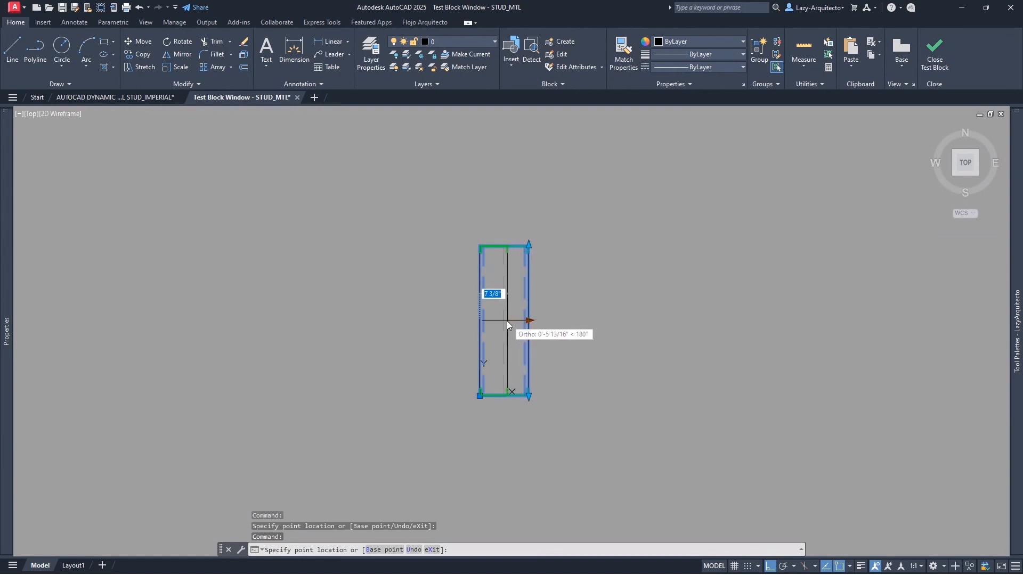
click(505, 320)
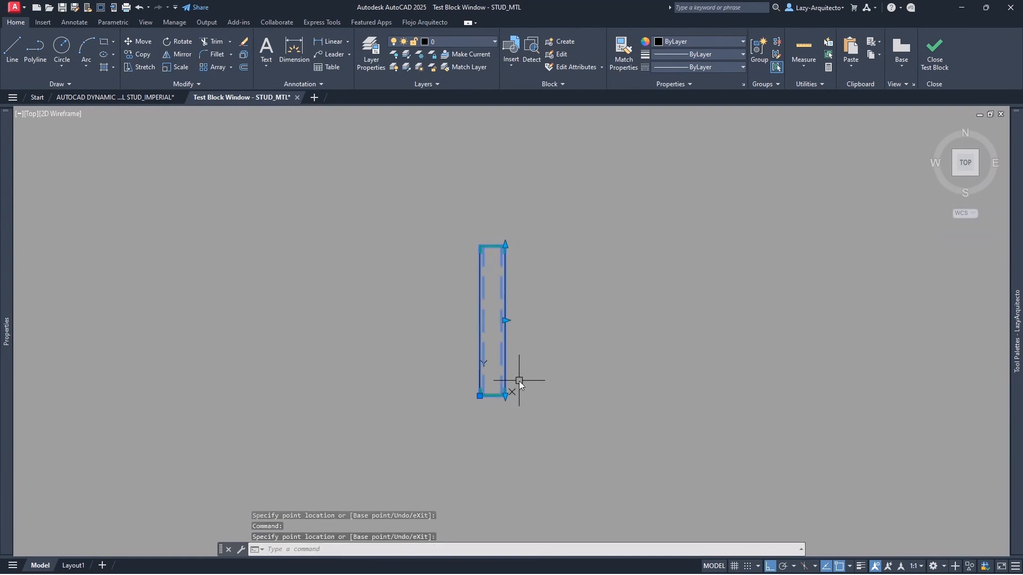
click(505, 321)
click(535, 323)
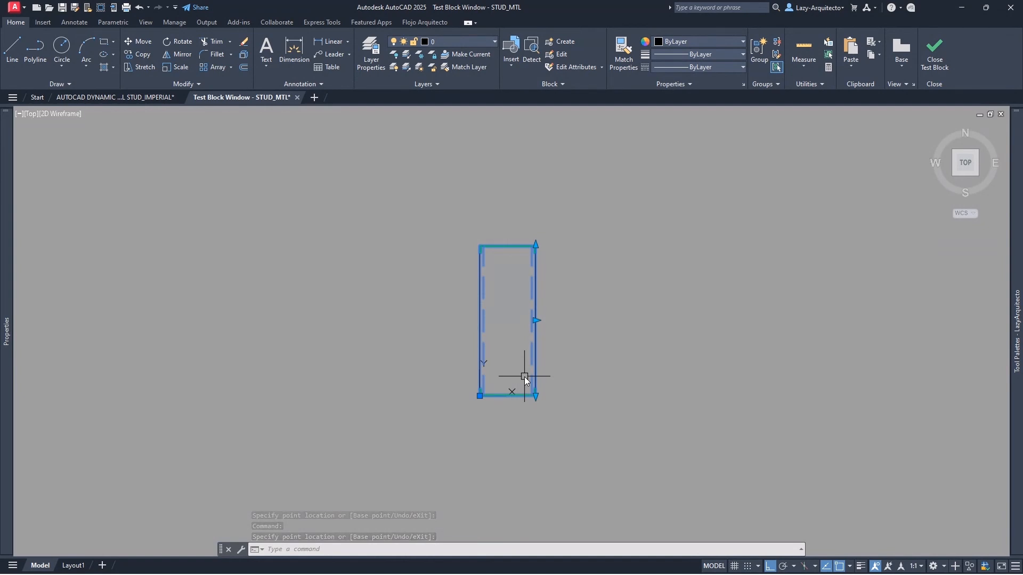
scroll(520, 326, up, 3)
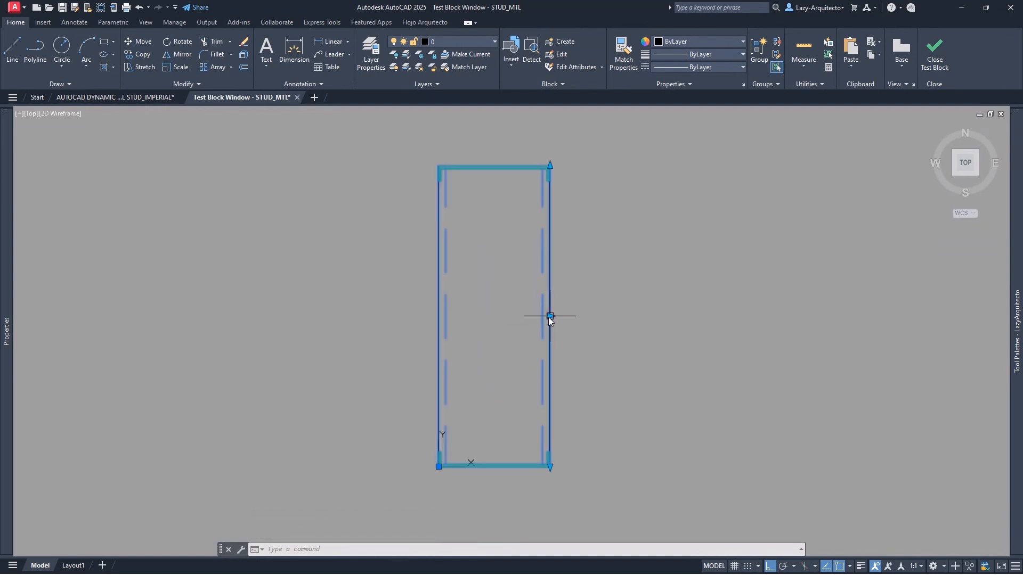
click(550, 317)
click(484, 316)
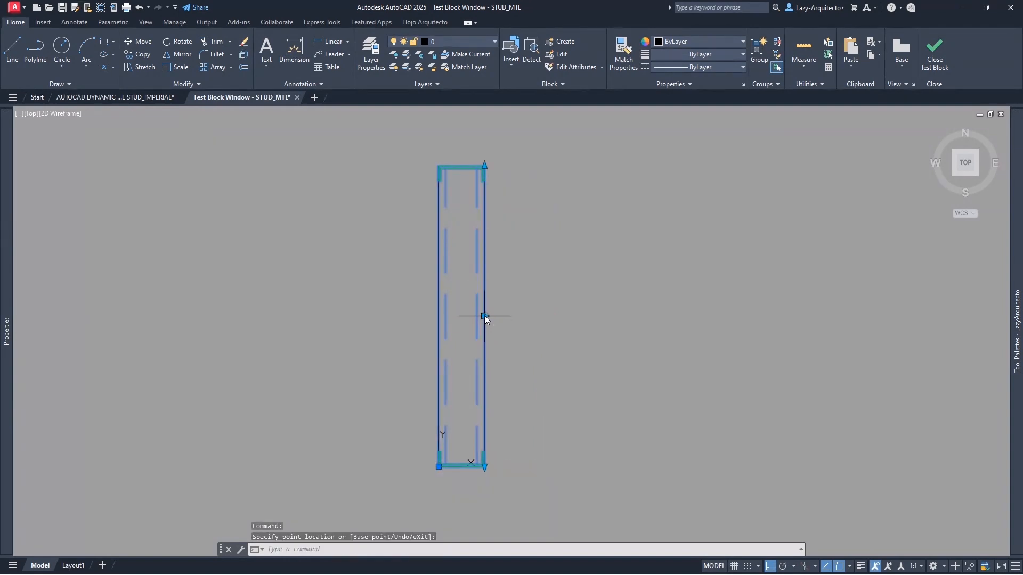
click(539, 312)
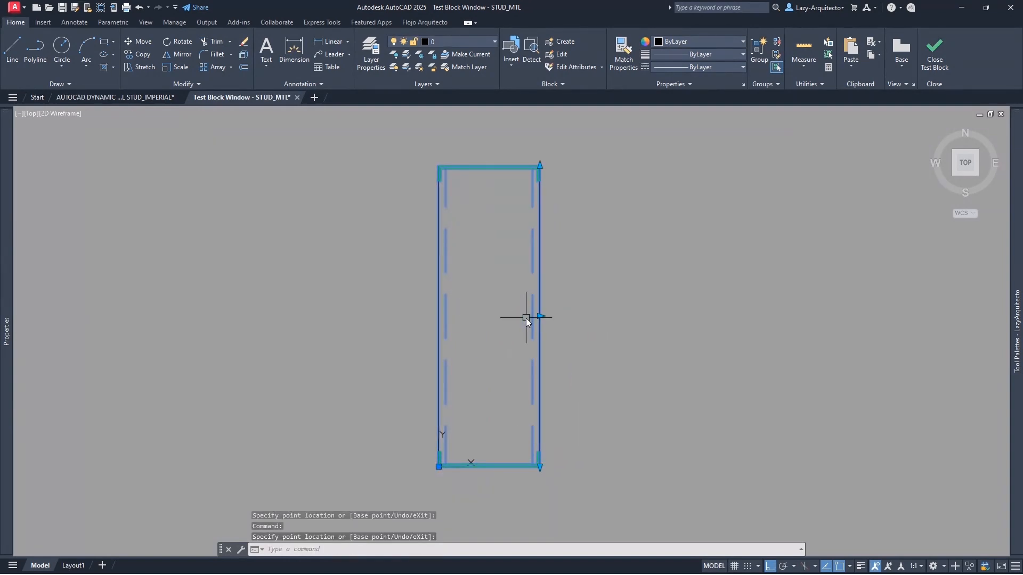
scroll(526, 319, down, 3)
- Stretch the test stud taller at top and bottom, widen it, then raise the bottom back up
click(532, 242)
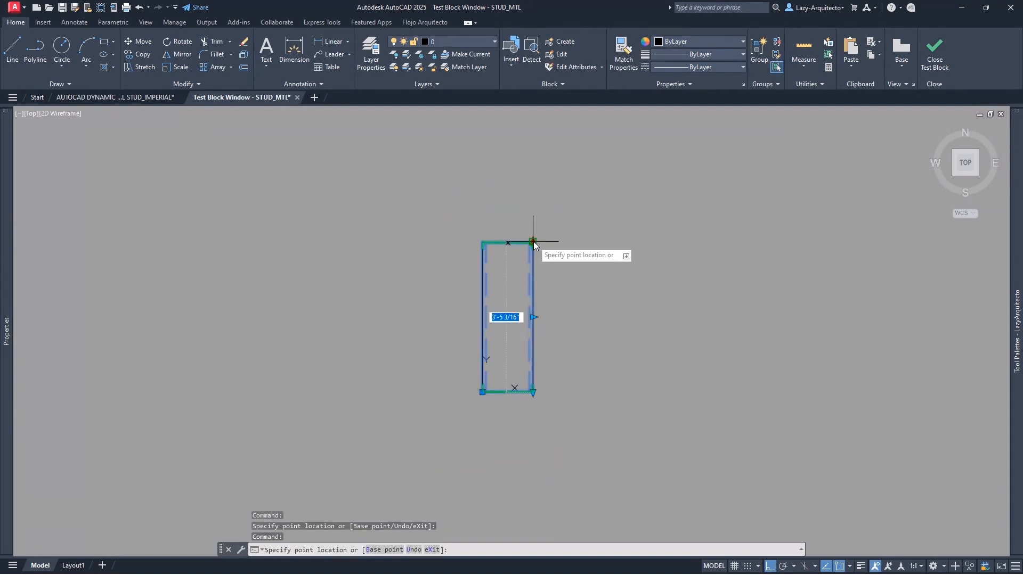
click(533, 170)
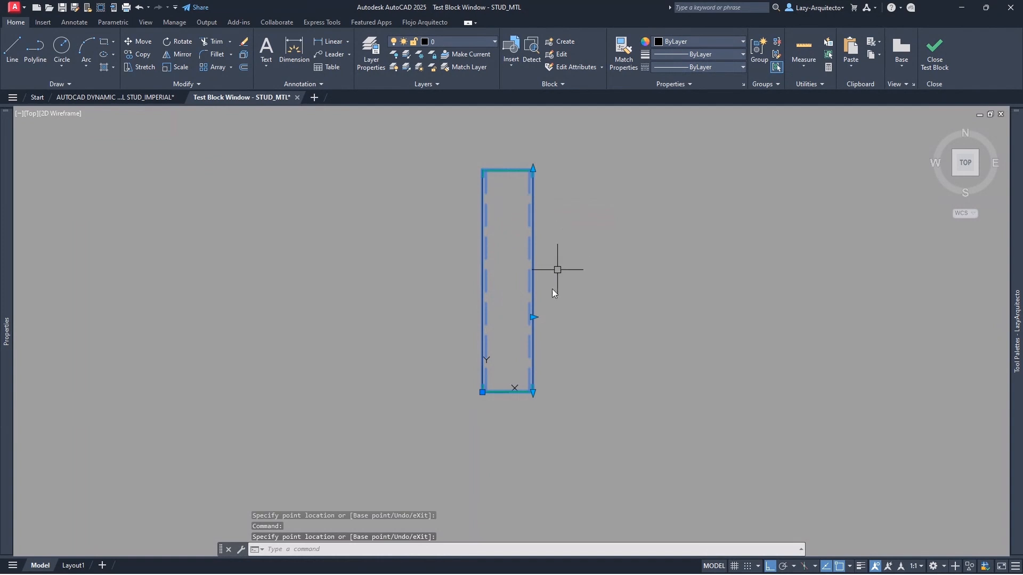
click(531, 393)
click(531, 467)
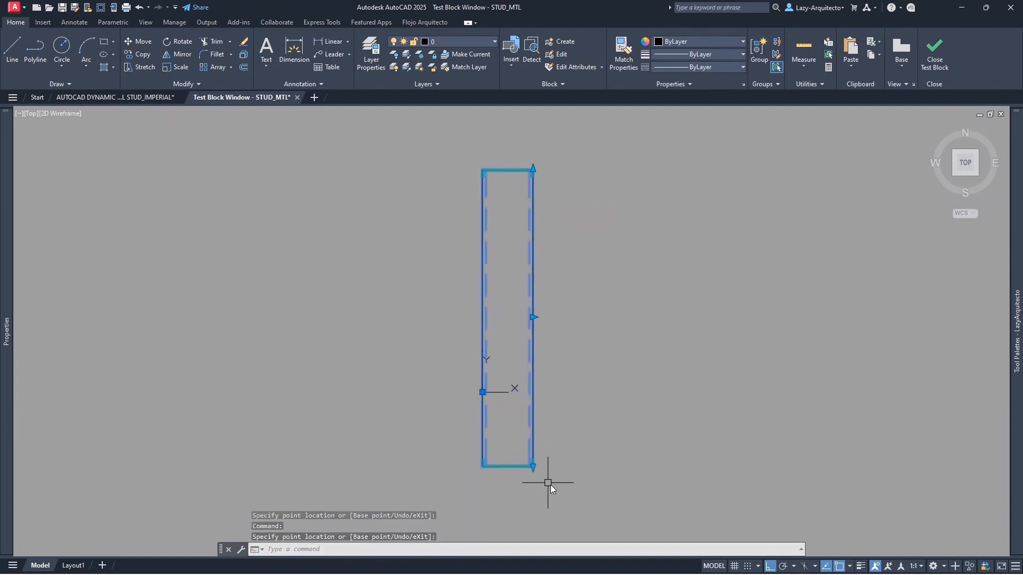
click(533, 318)
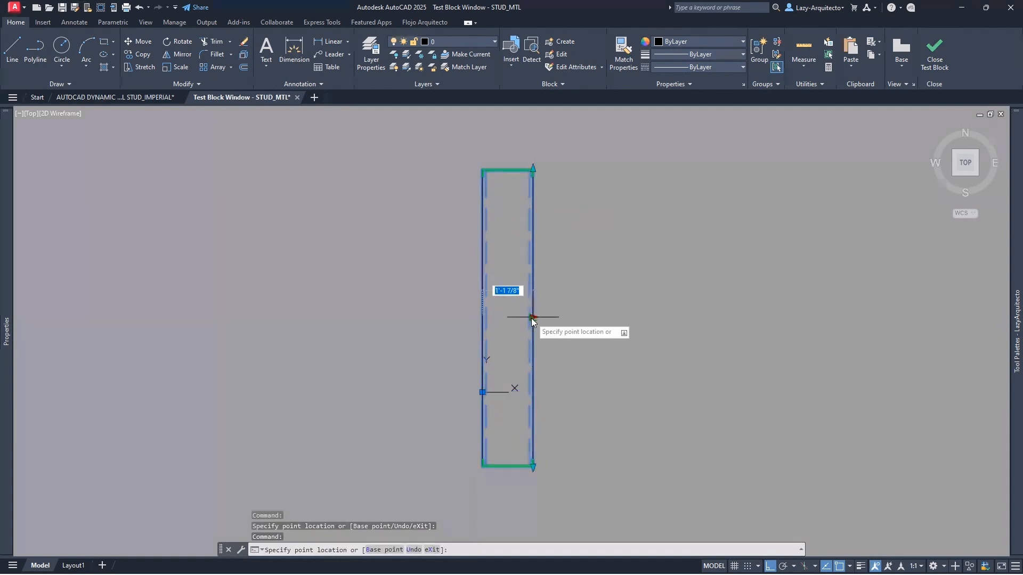
click(587, 318)
click(589, 467)
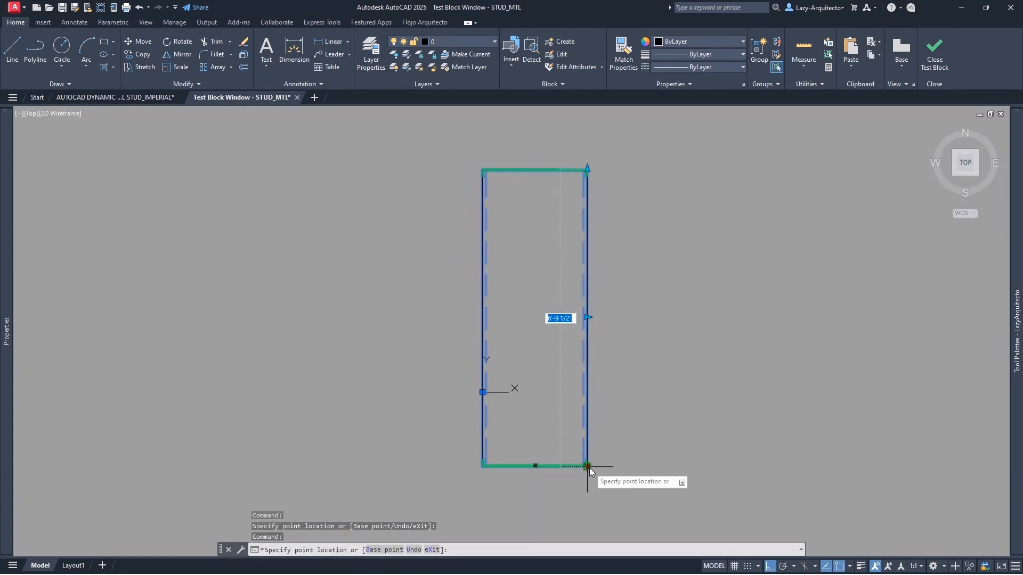
click(604, 369)
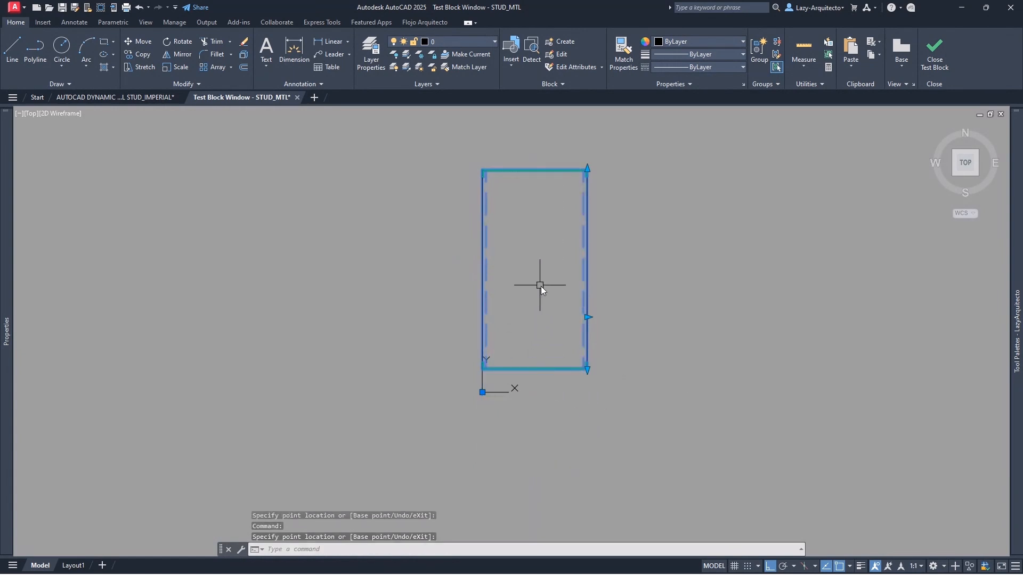
- Widen and narrow the test stud several more times, then close the test window
middle_drag(541, 286, 489, 305)
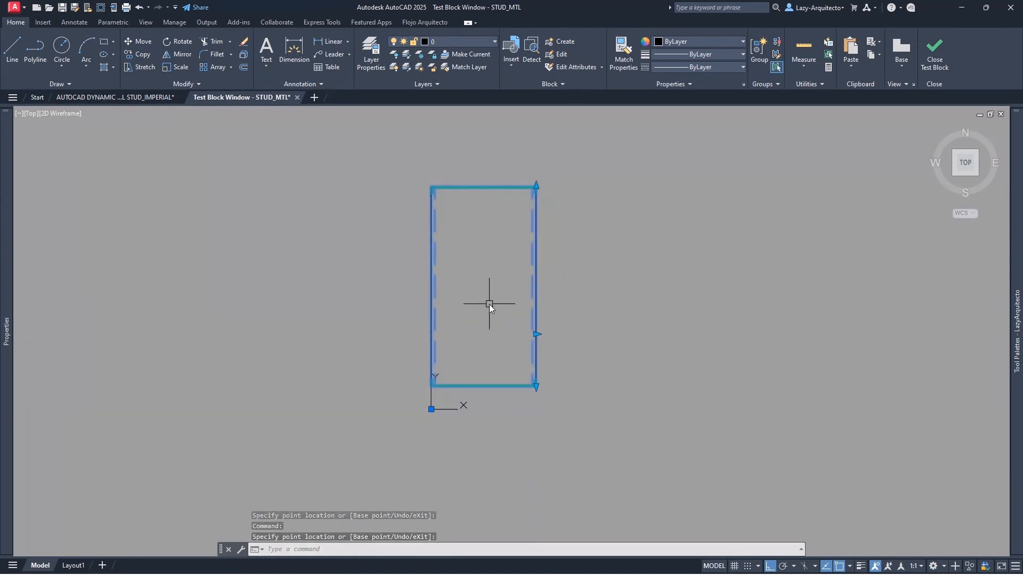
click(535, 334)
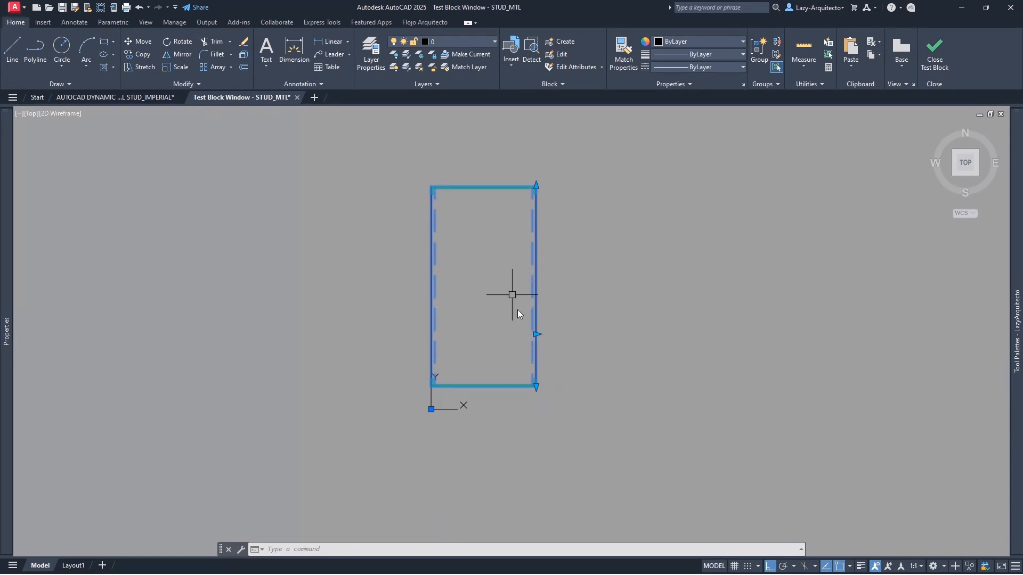
click(536, 335)
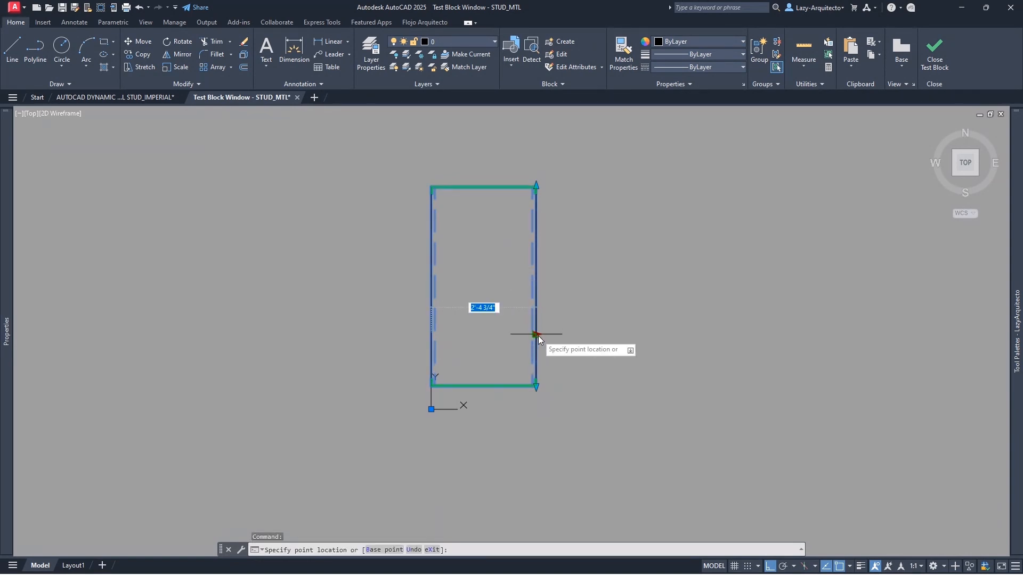
click(606, 317)
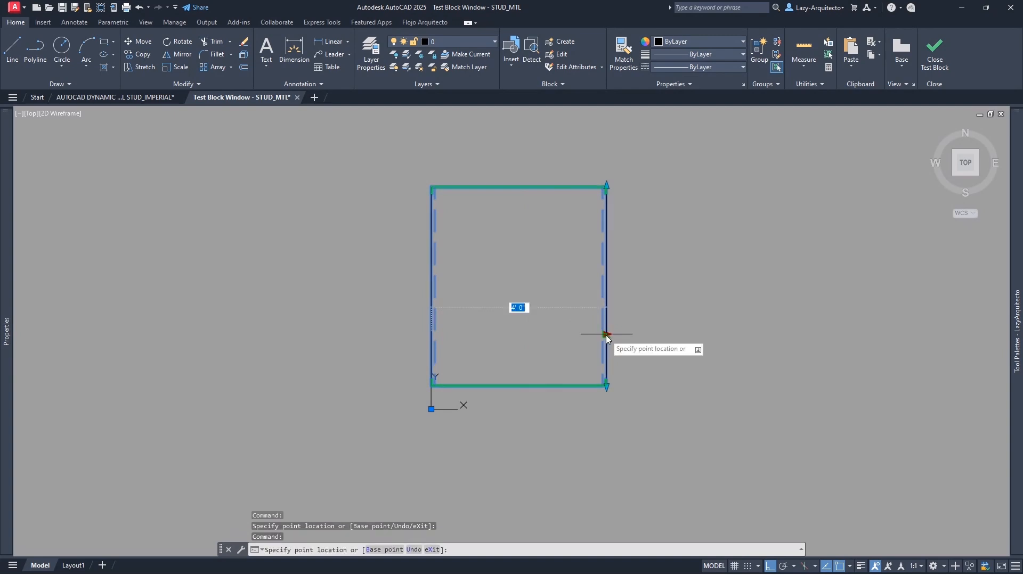
click(841, 307)
middle_drag(647, 297, 487, 316)
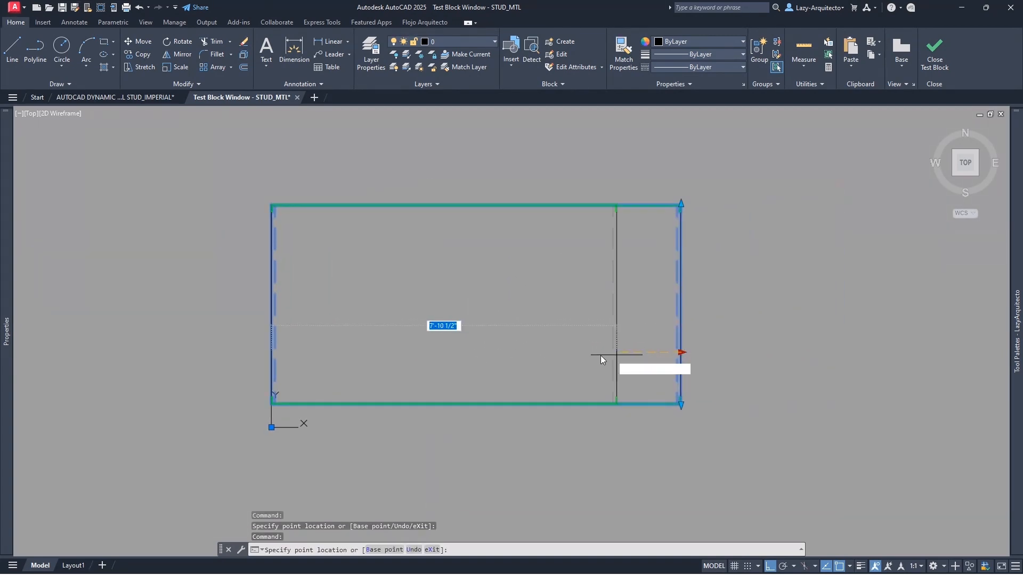
click(421, 352)
click(420, 353)
click(420, 352)
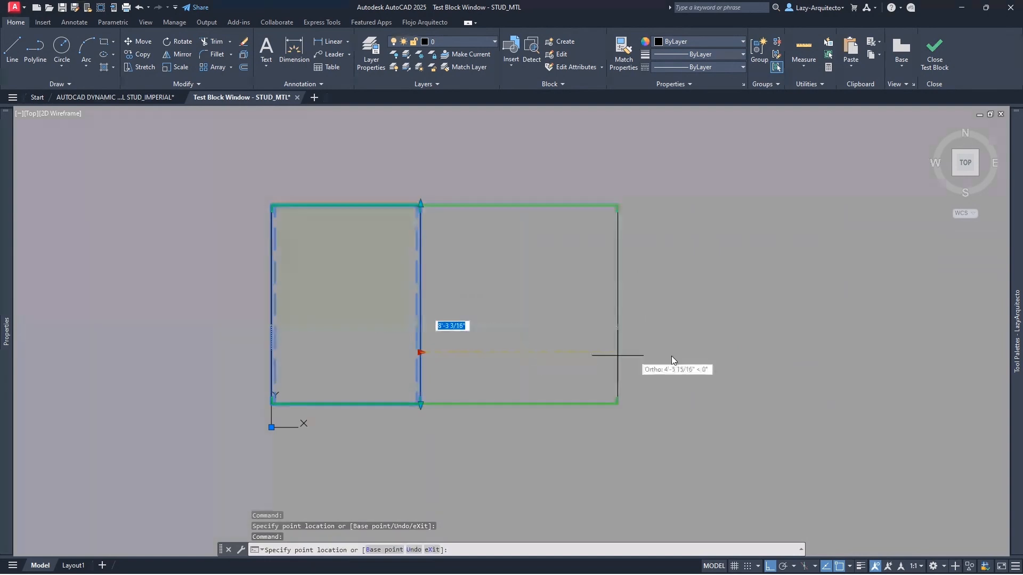
click(835, 356)
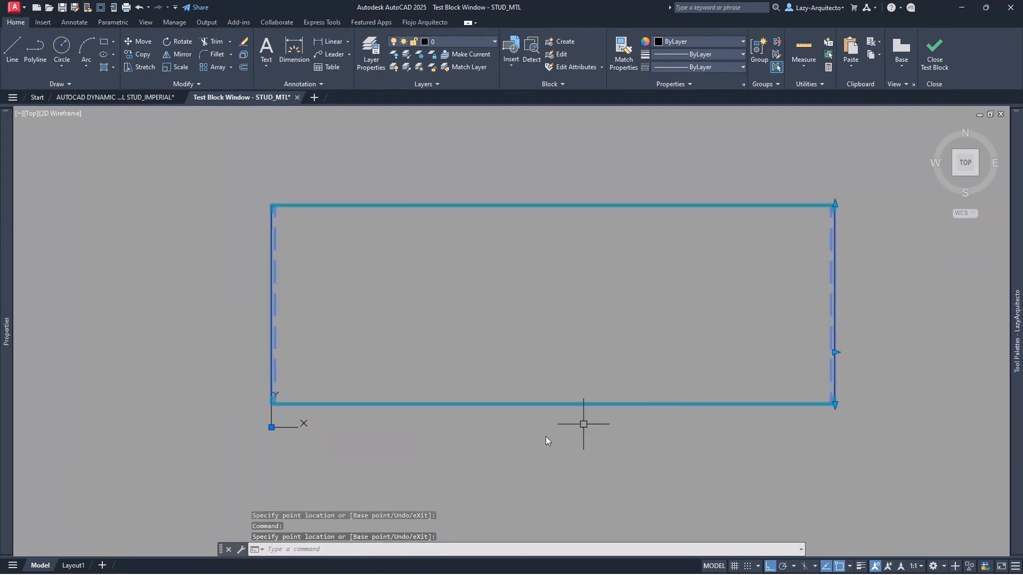
click(835, 352)
click(362, 332)
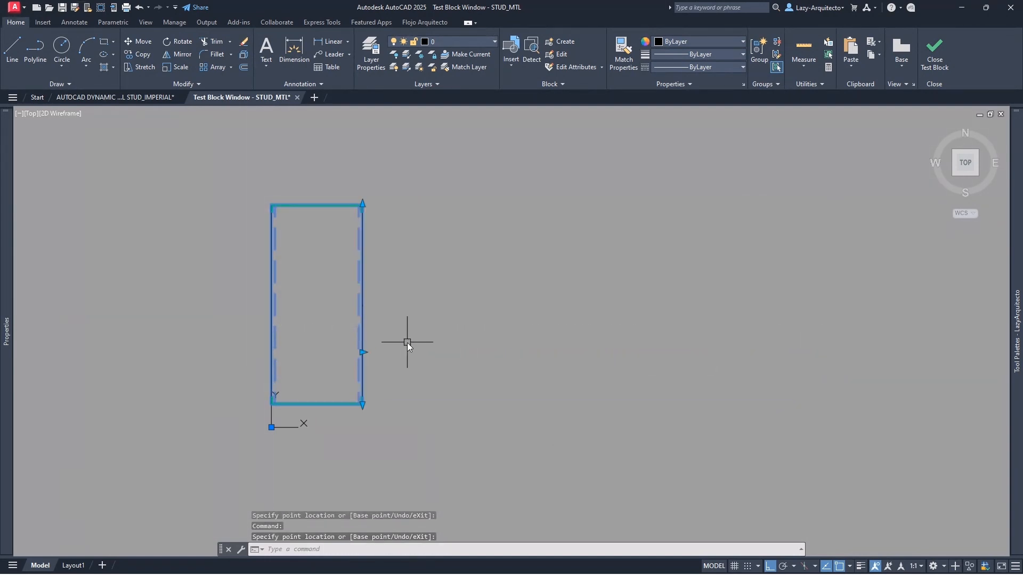
click(945, 56)
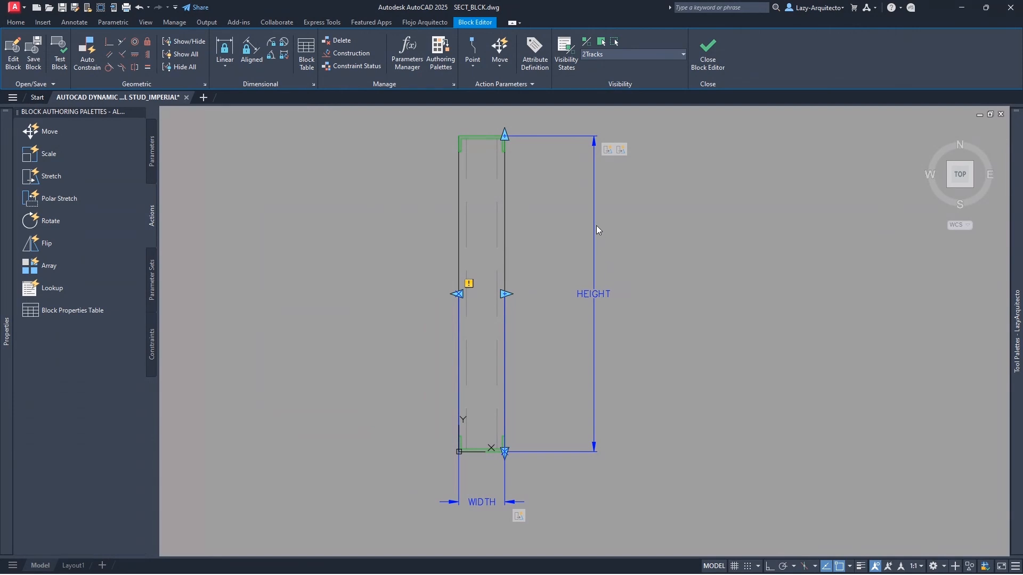
- Set the WIDTH parameter's Dist type to List in Properties and open its distance value list
key(ctrl+1)
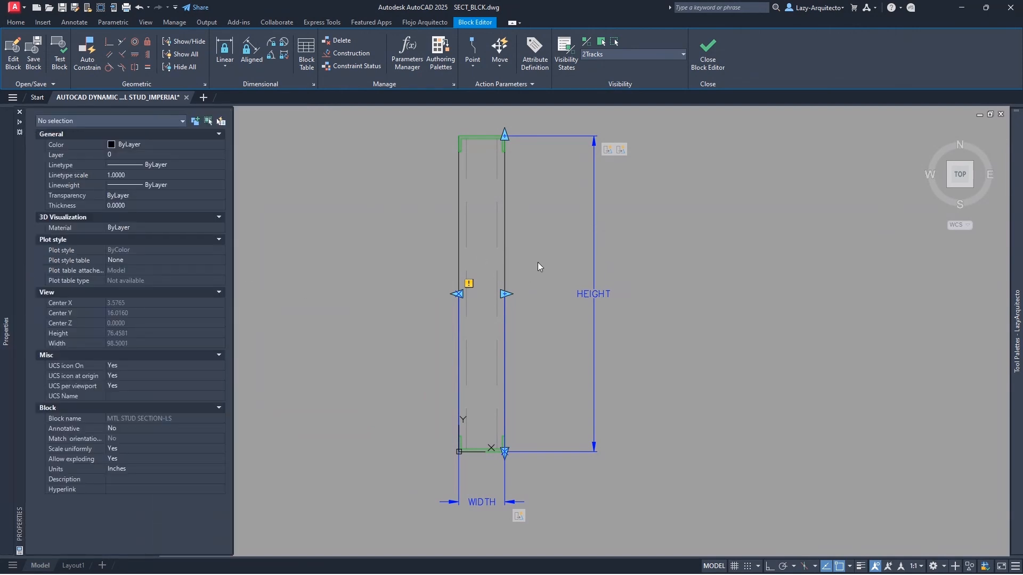
key(ctrl+1)
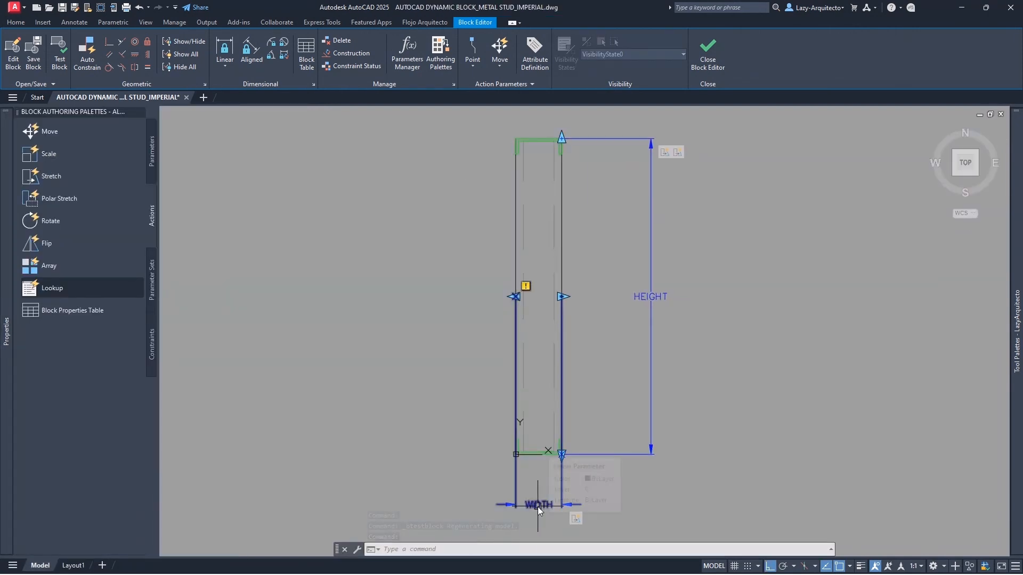
click(538, 507)
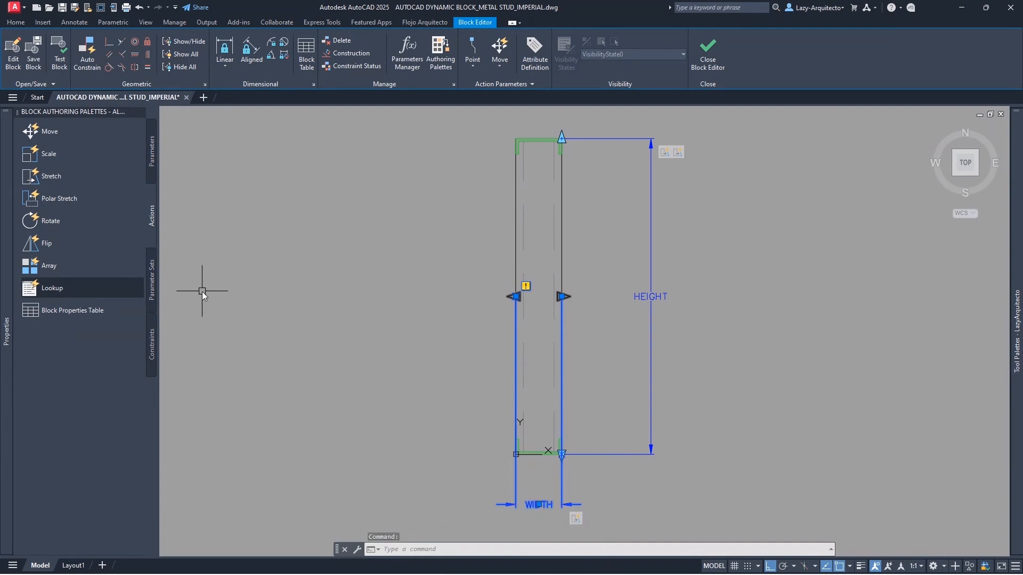
key(ctrl+1)
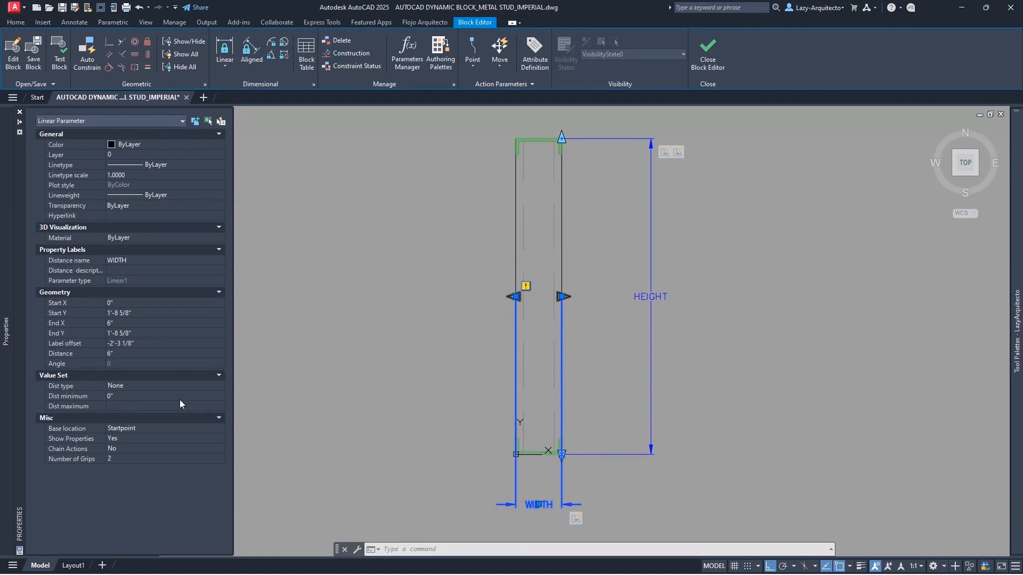
click(139, 385)
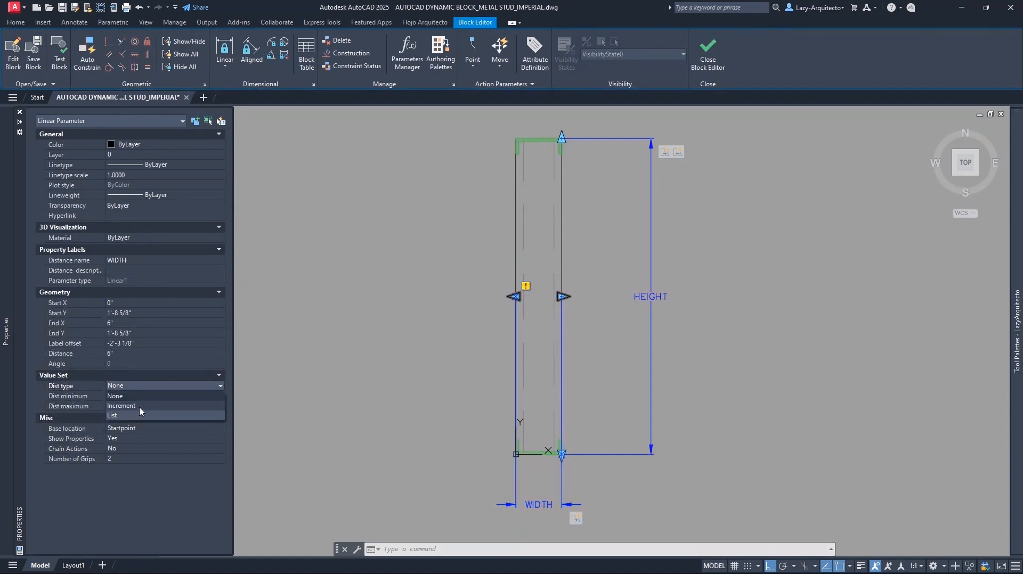
click(139, 406)
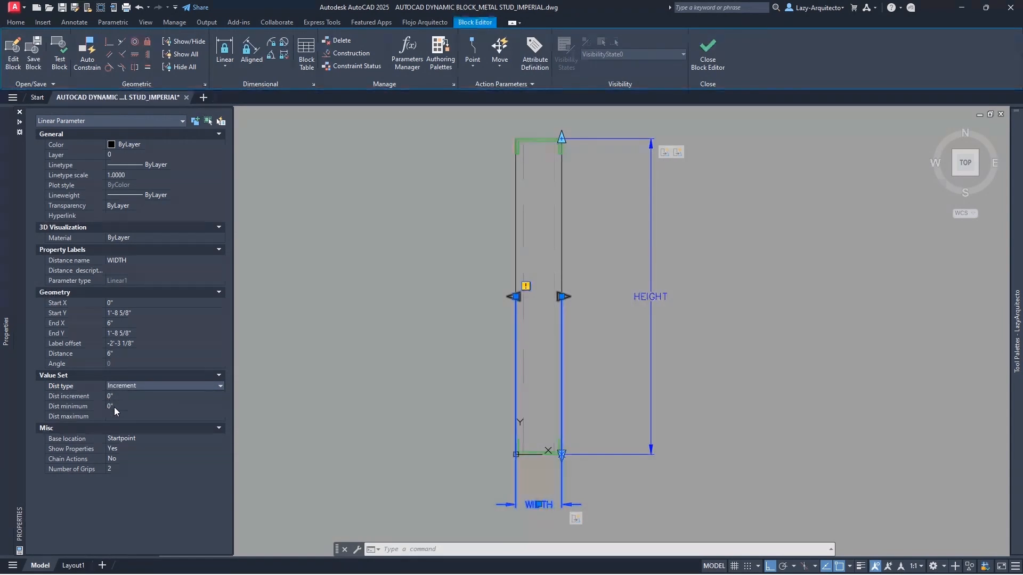
click(120, 386)
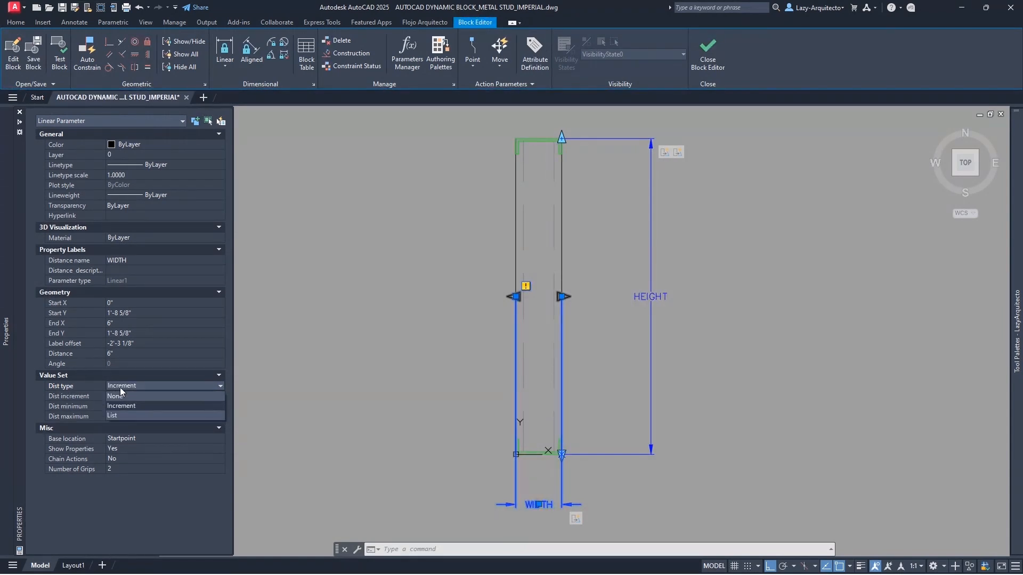
click(126, 416)
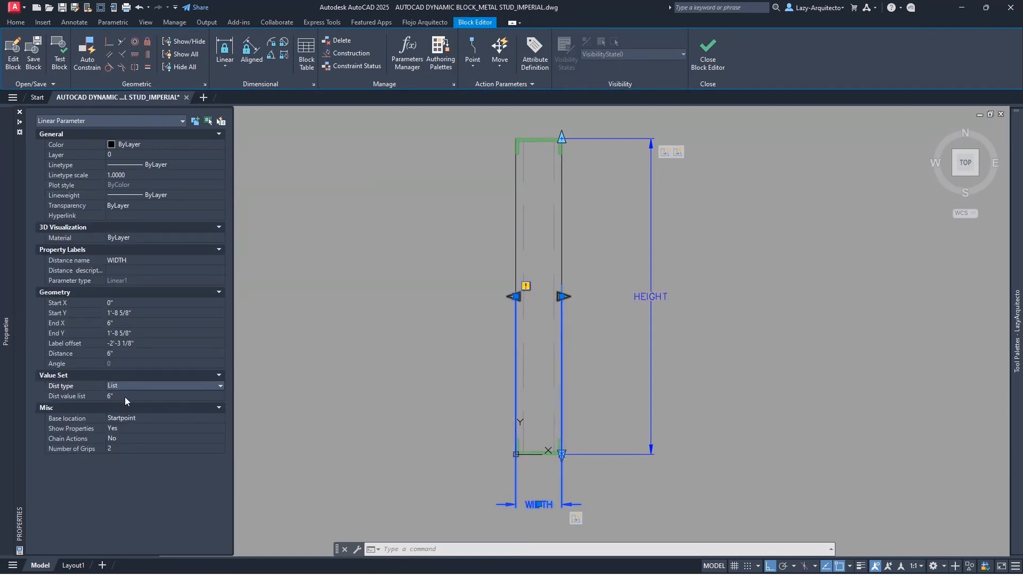
click(125, 397)
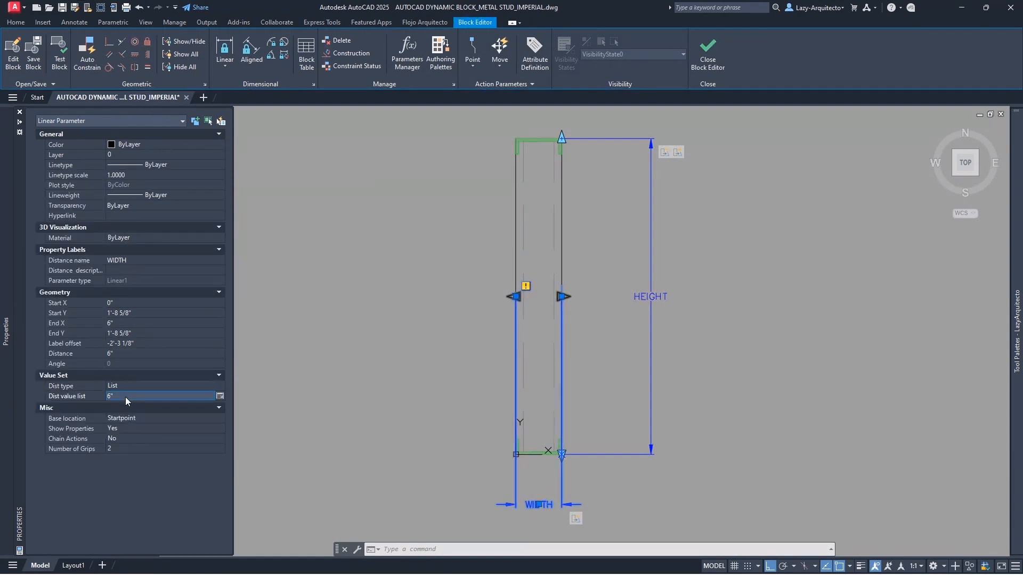
click(219, 396)
- Consult the stud sizes reference image beside the Add Distance Value dialog, then minimize it
drag(496, 203, 420, 208)
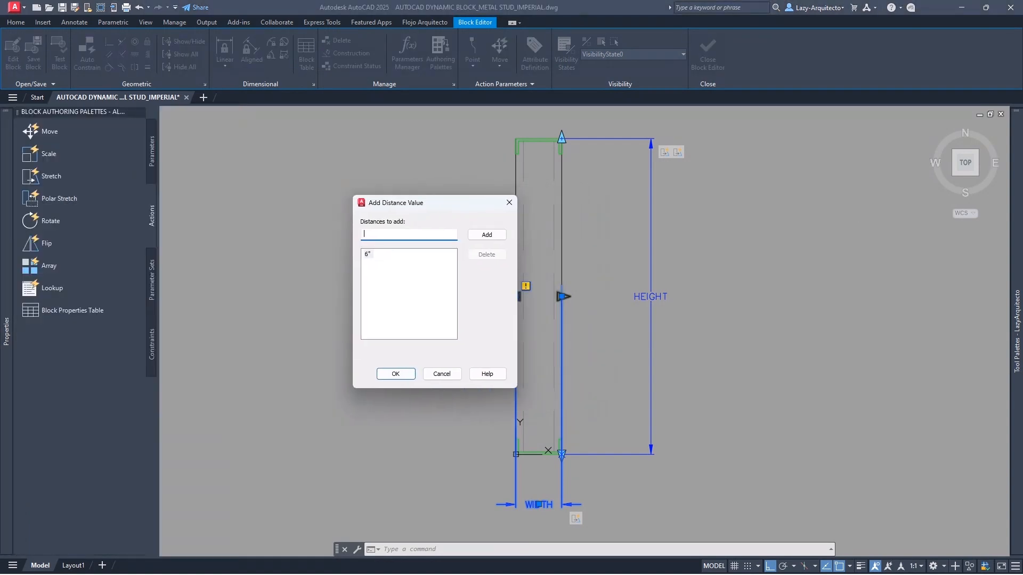
drag(1022, 261, 762, 100)
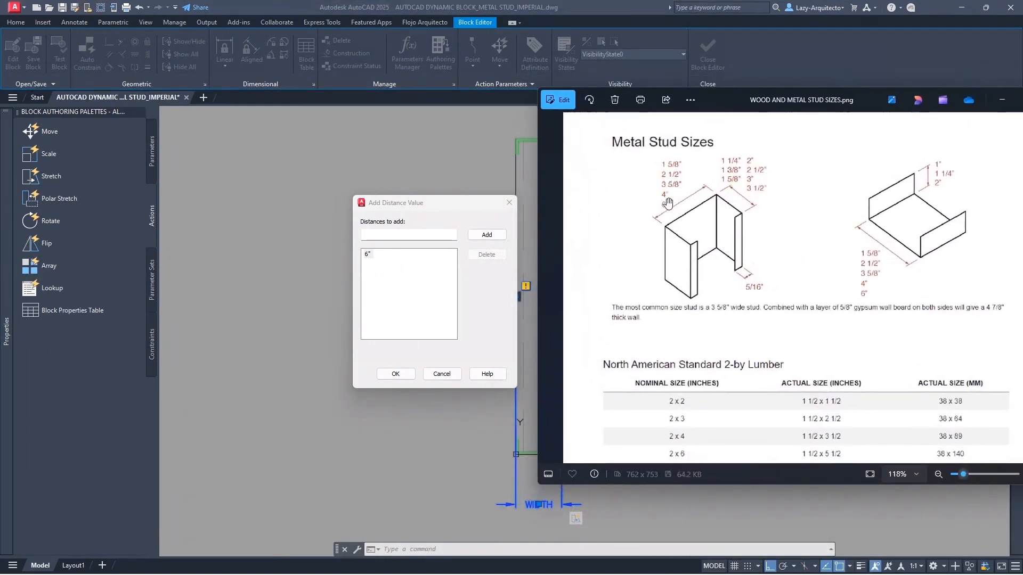
click(377, 235)
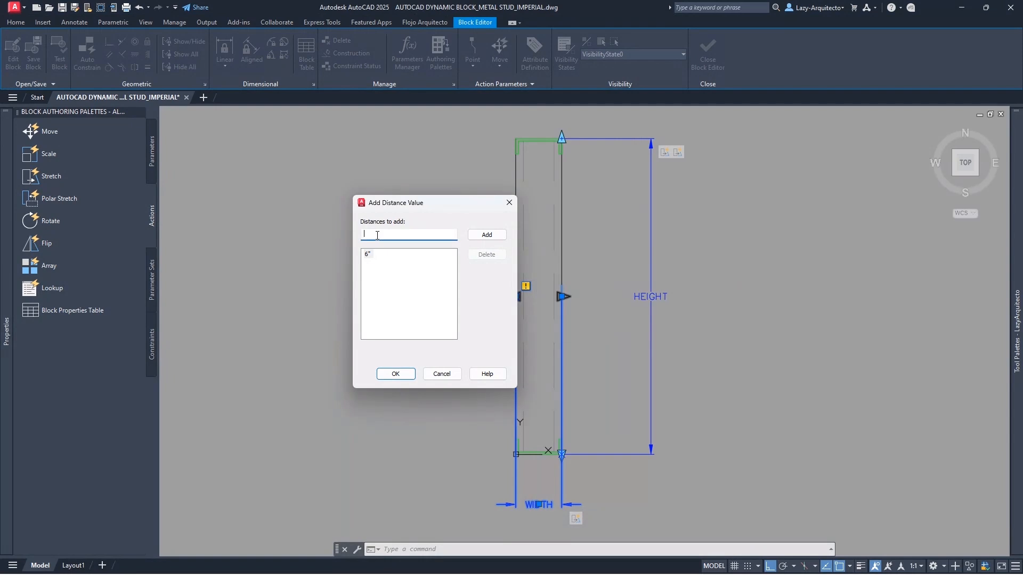
key(alt+Tab)
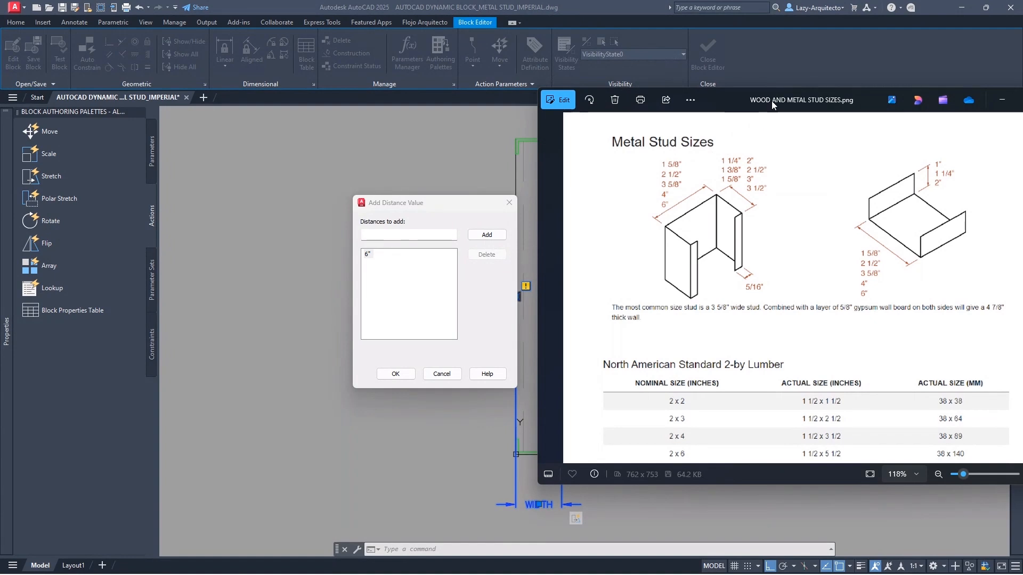
click(1002, 100)
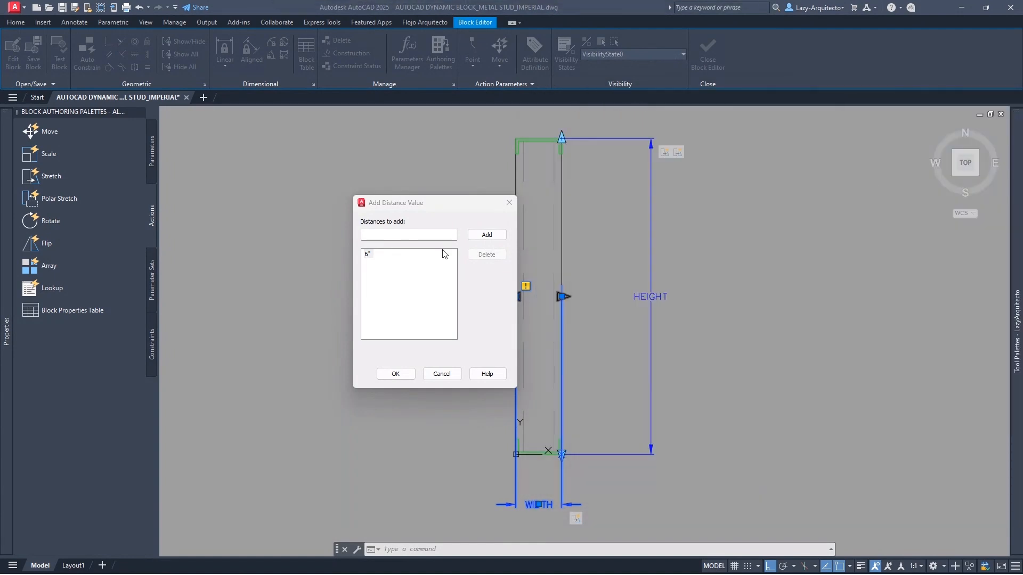
- Add widths 4", 3 5/8", 2 1/2" and 1 5/8" to the list and confirm with OK
click(374, 235)
text(4)
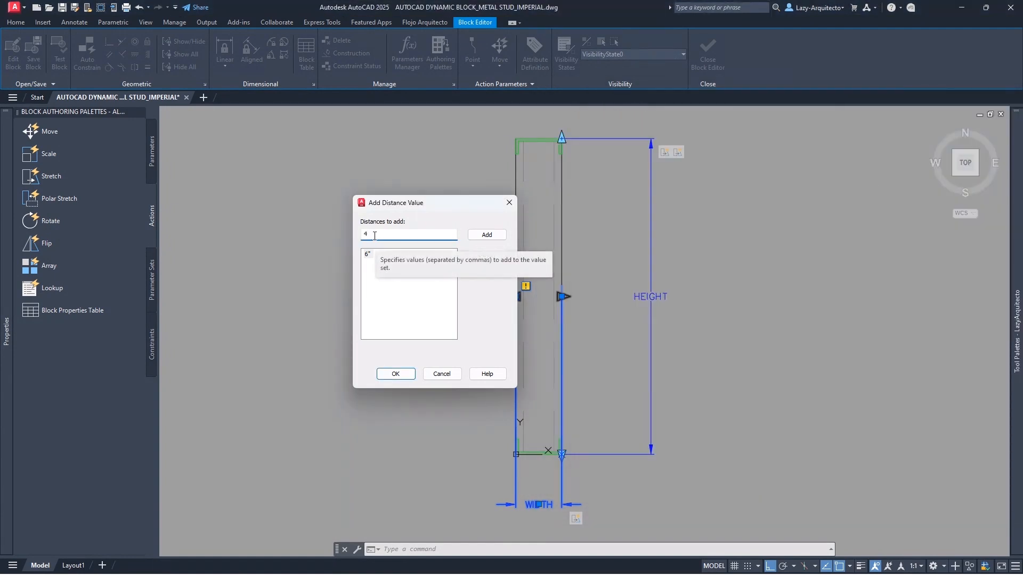
key(Return)
text(3-5/8)
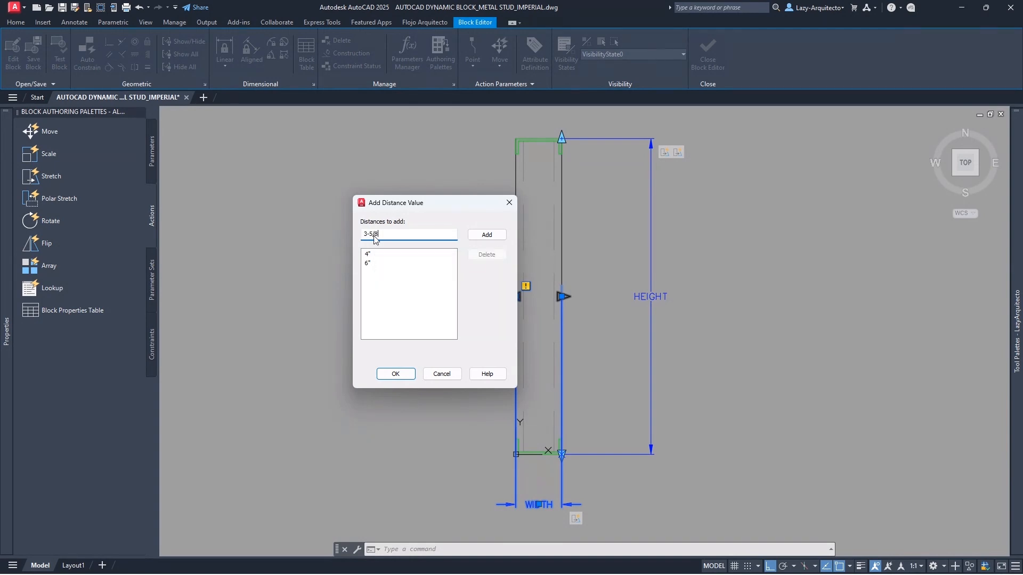
key(Return)
text(2-1/2)
key(Return)
text(1-5/)
key(Return)
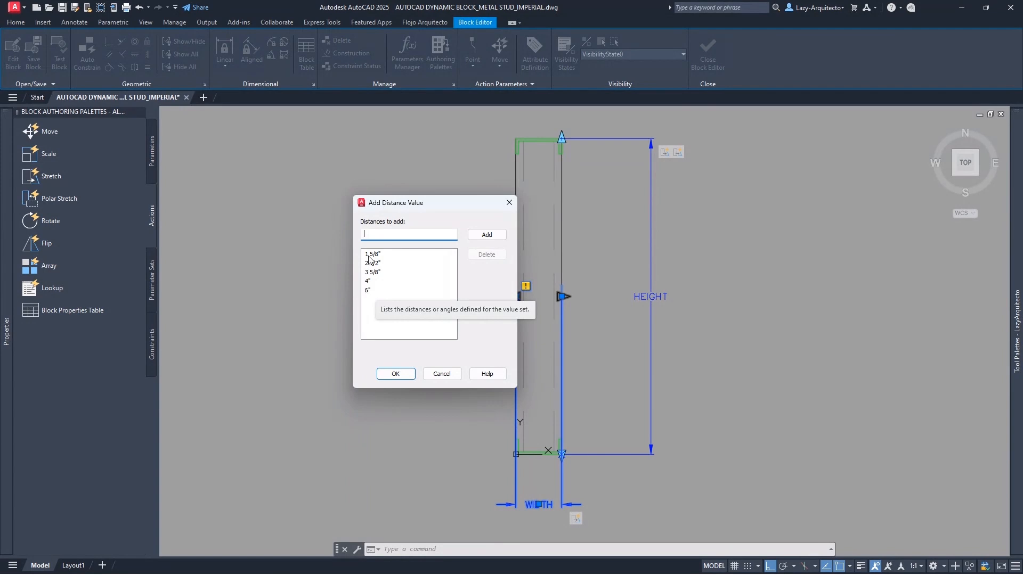
click(388, 375)
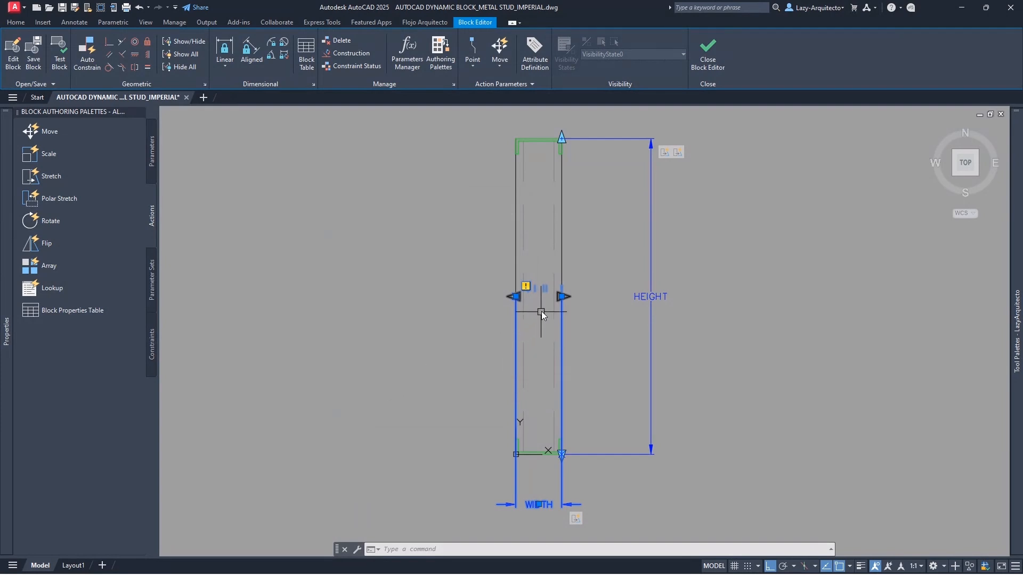
scroll(545, 306, up, 3)
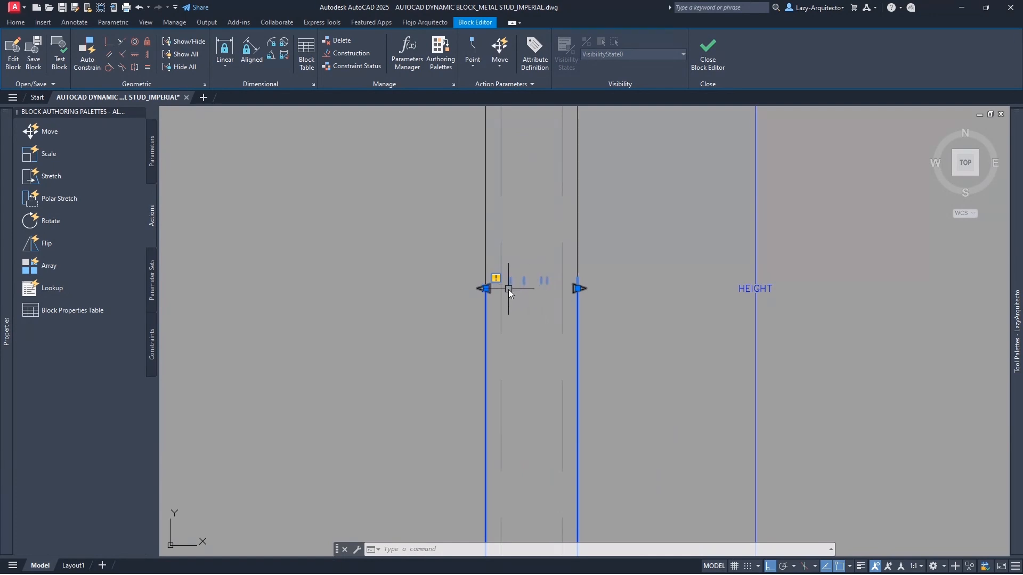
- Open the stud in Test Block and try its width grip, leaving the width at 6"
click(63, 59)
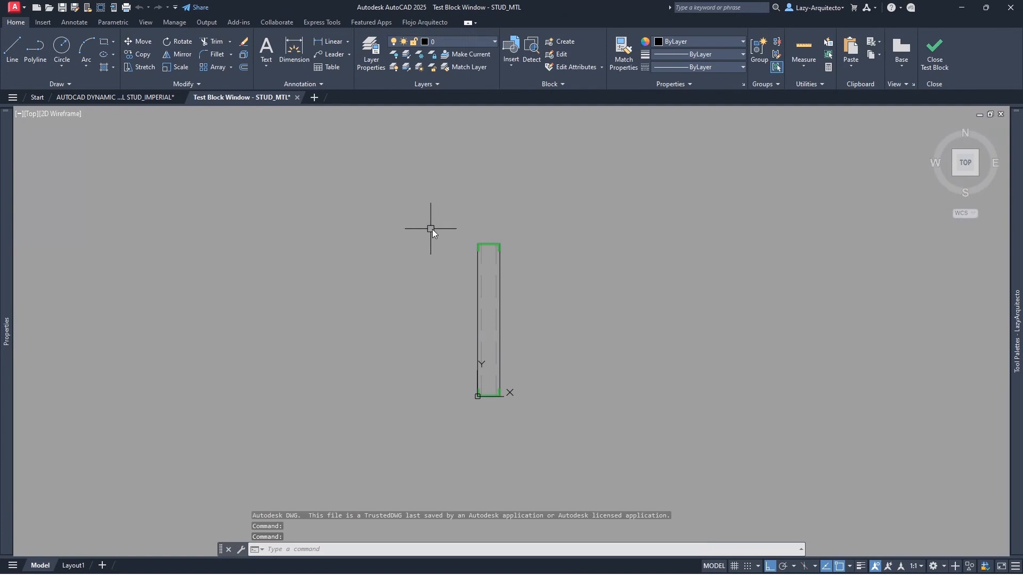
click(477, 247)
scroll(507, 313, up, 3)
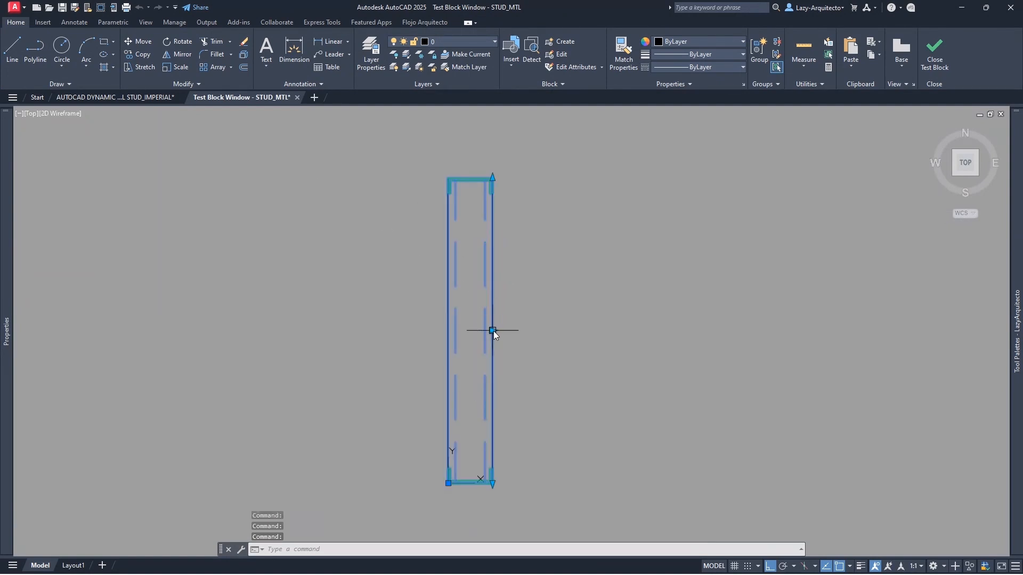
click(493, 331)
click(688, 314)
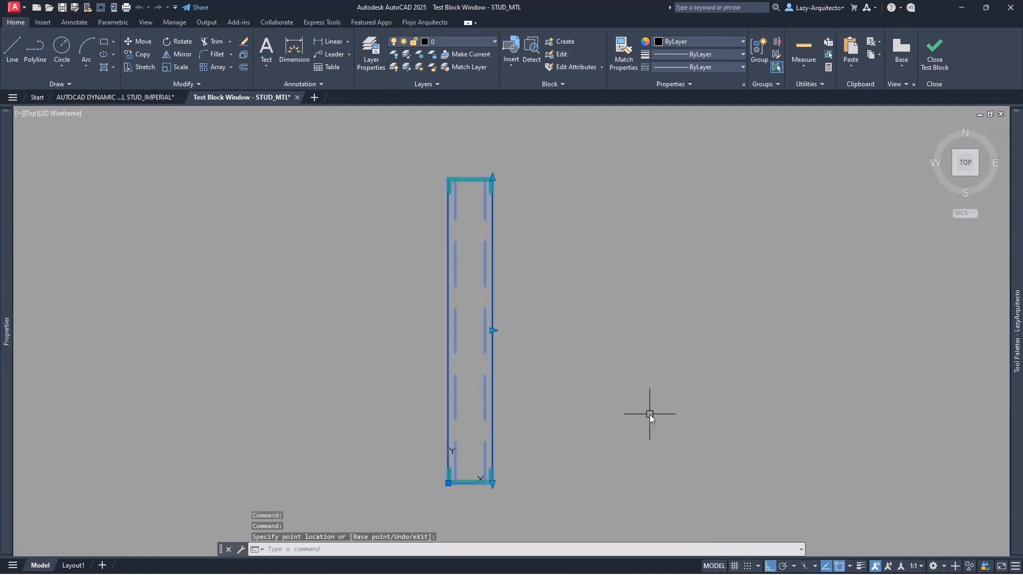
click(493, 333)
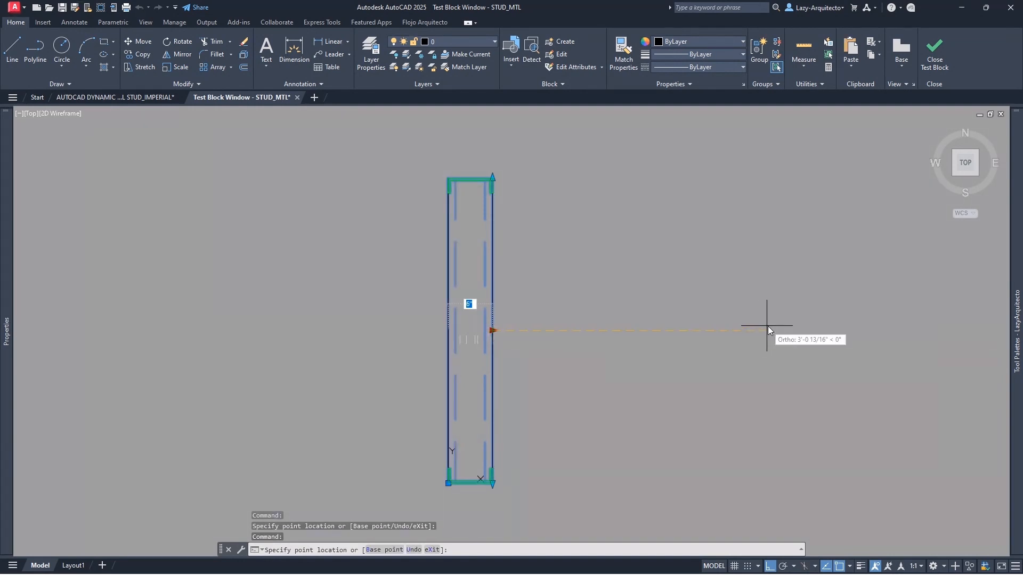
click(810, 328)
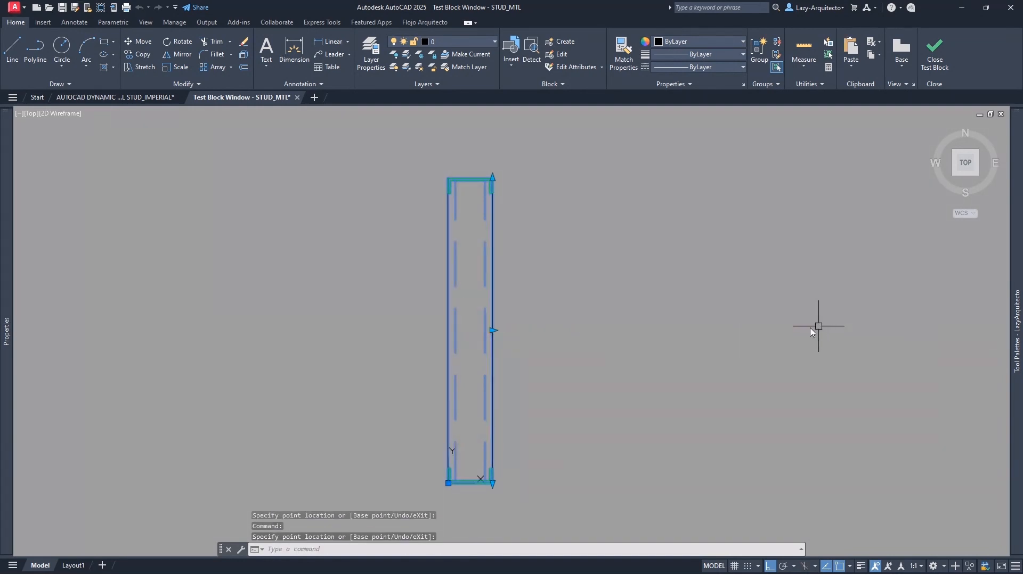
- Snap the stud's width to 4", then 3 5/8", then 2 1/2" with the grip, then zoom out
click(492, 331)
scroll(491, 332, up, 3)
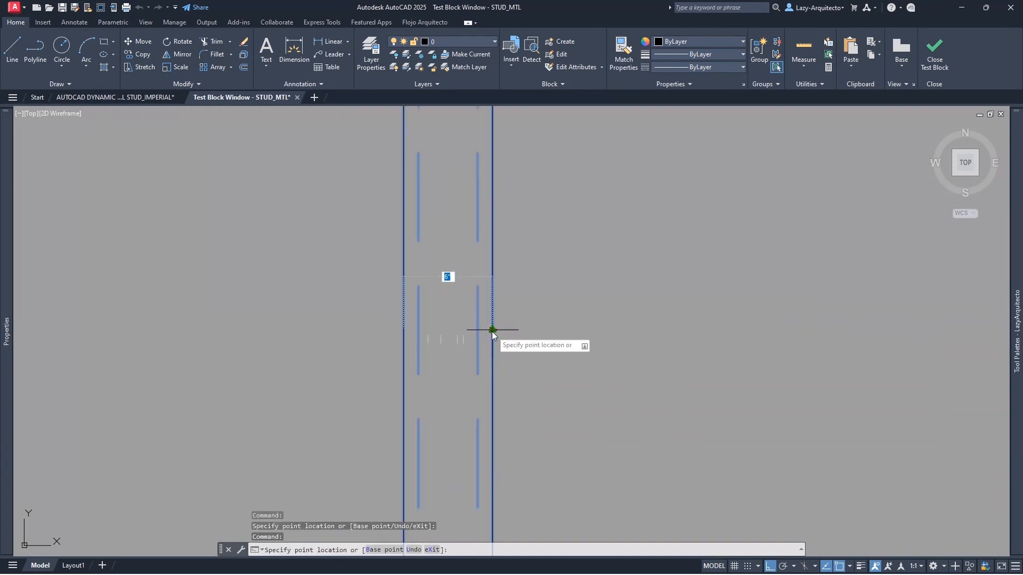
click(461, 321)
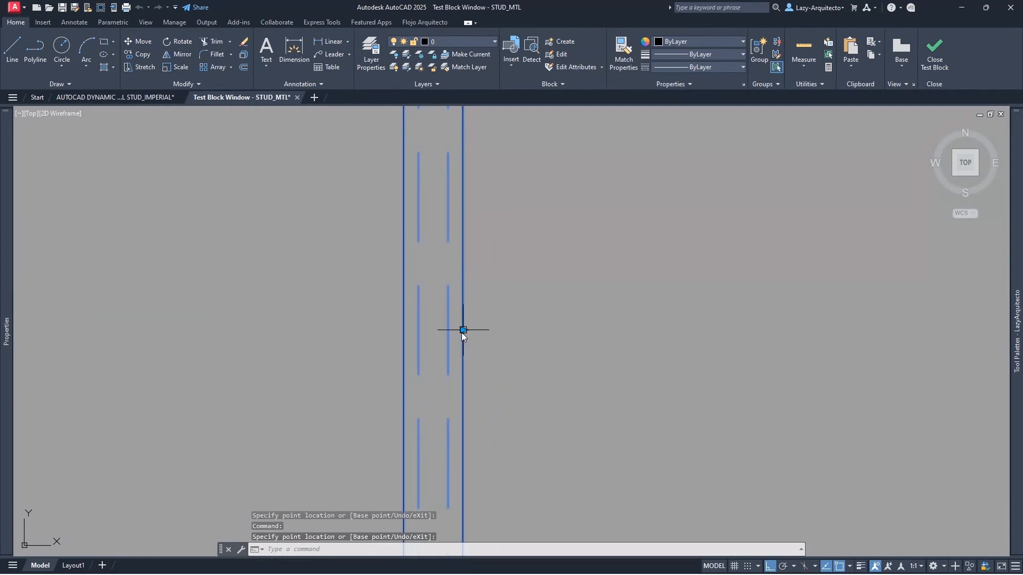
click(461, 332)
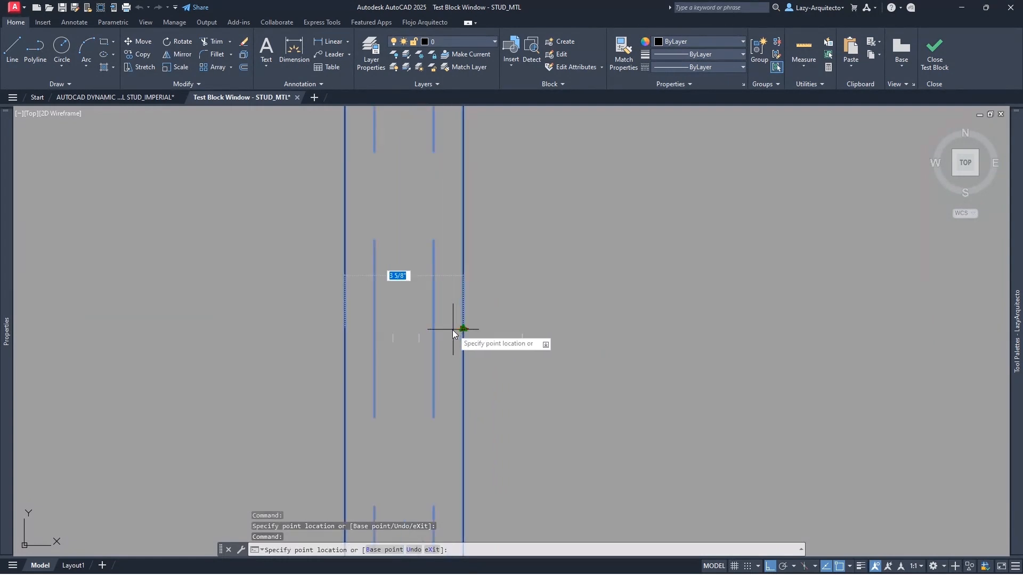
click(446, 328)
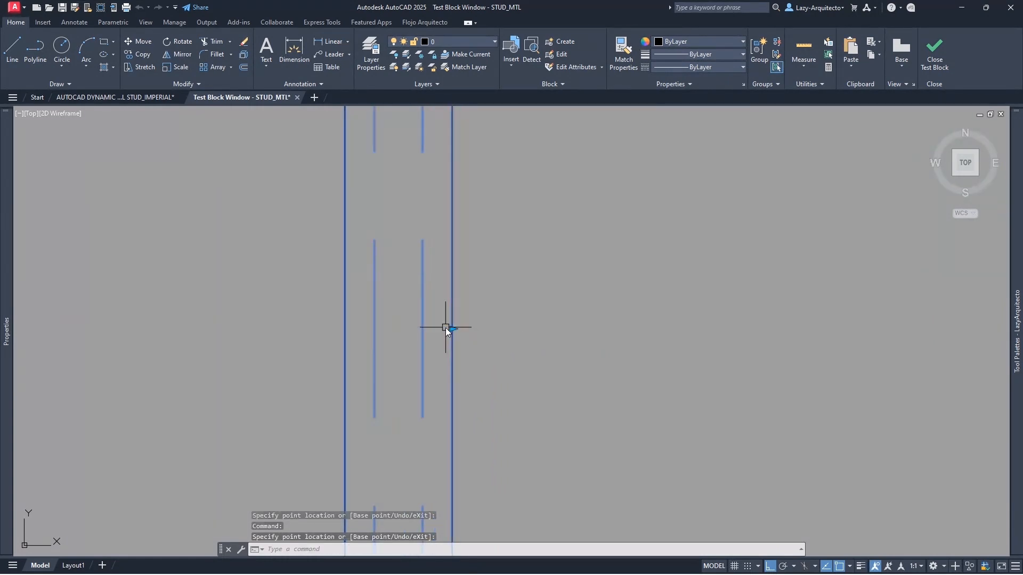
click(450, 330)
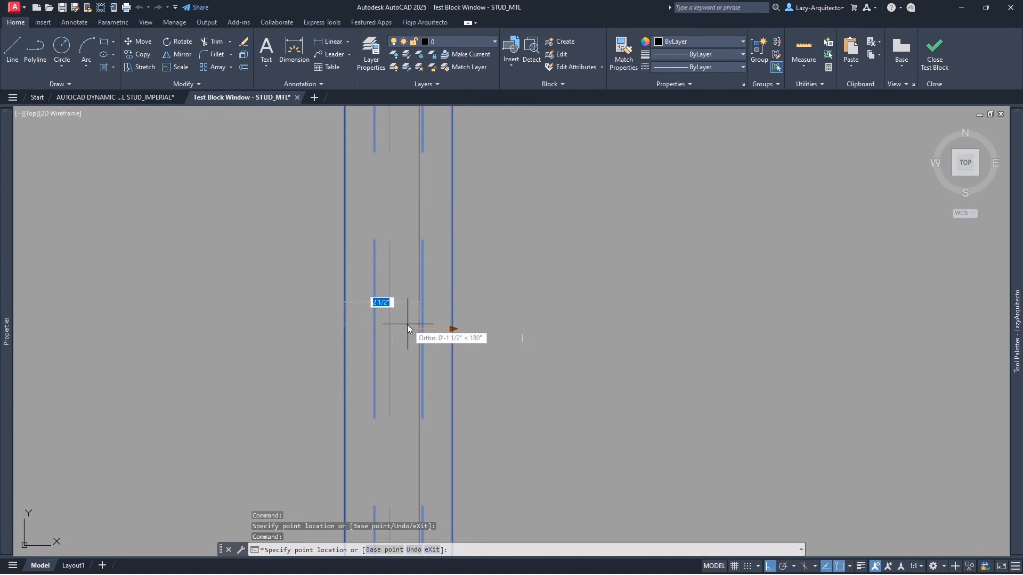
click(408, 325)
scroll(475, 332, down, 5)
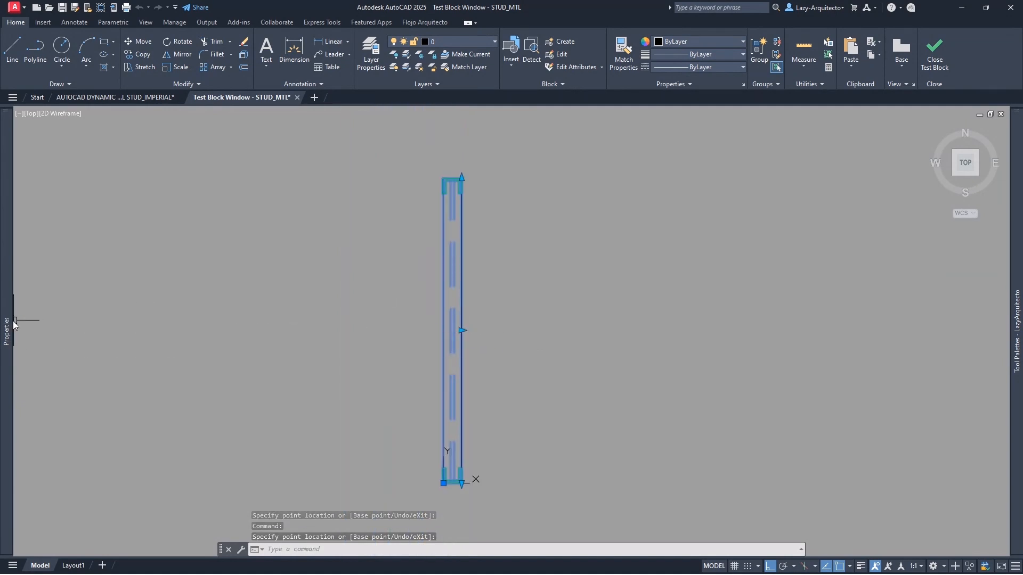
mouse_move(14, 325)
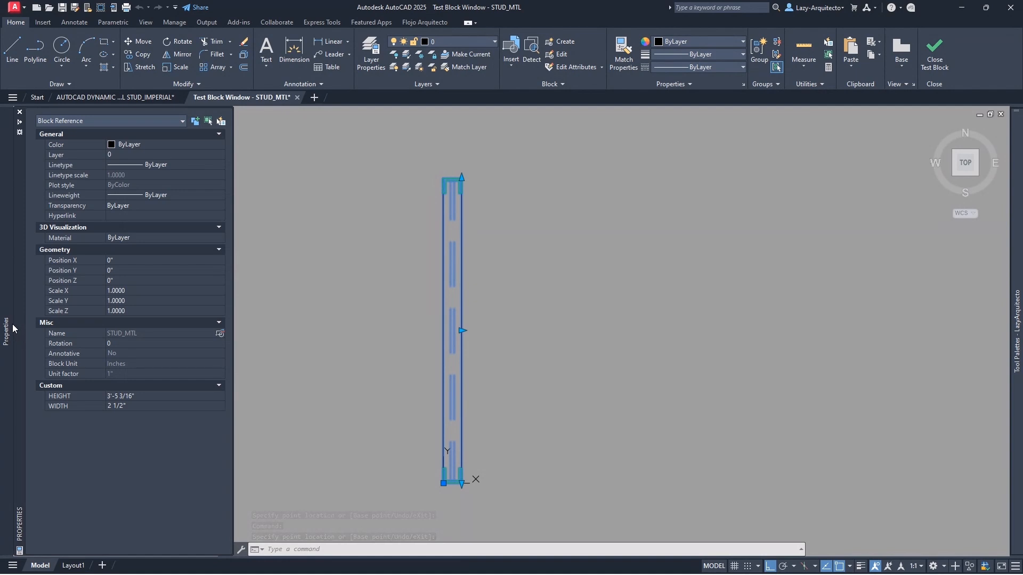
- Set the test stud's WIDTH to 6" in Properties and close the Test Block Window
click(130, 407)
click(129, 408)
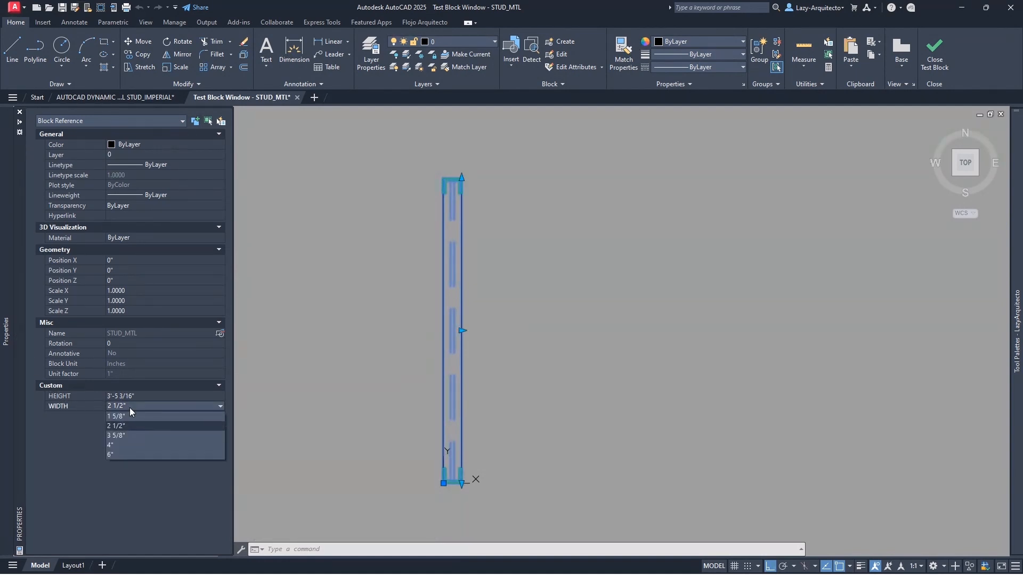
click(119, 455)
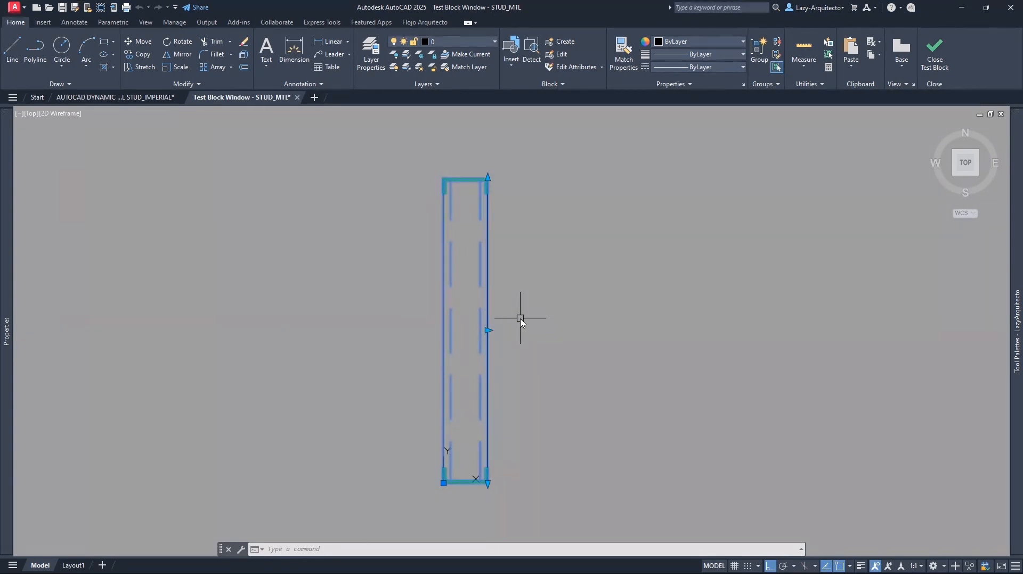
click(935, 50)
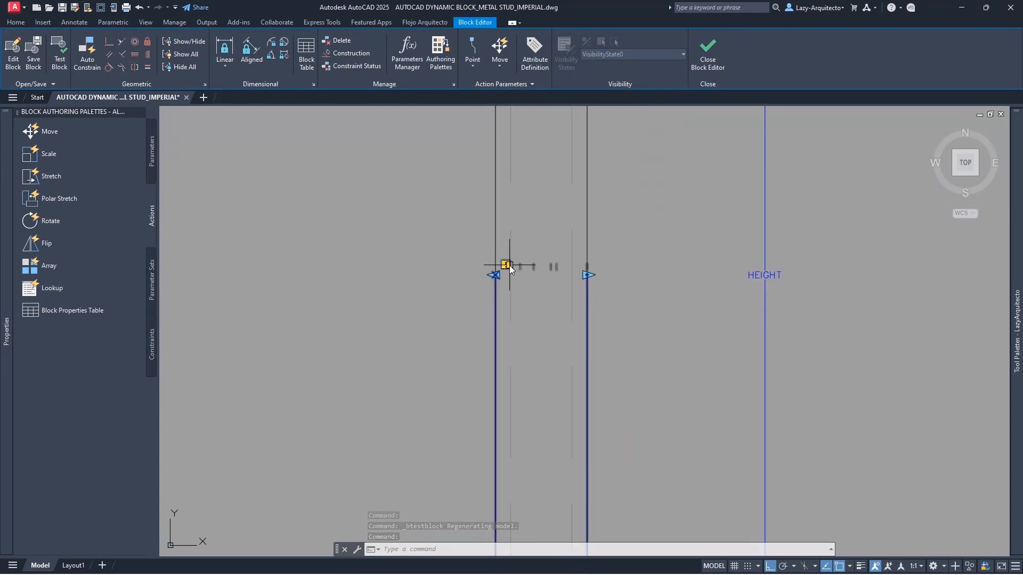
click(456, 241)
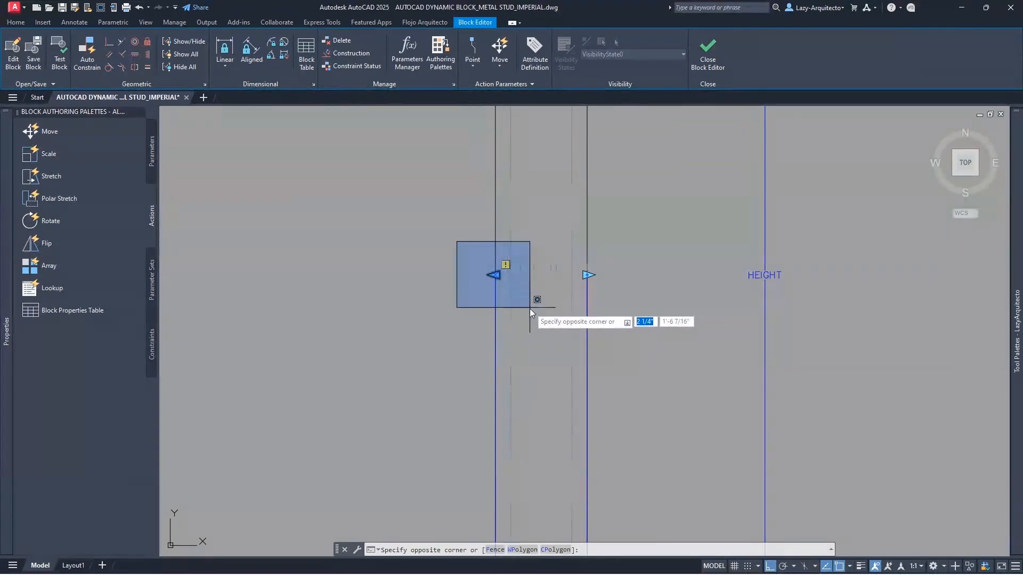
click(532, 308)
click(507, 267)
key(Escape)
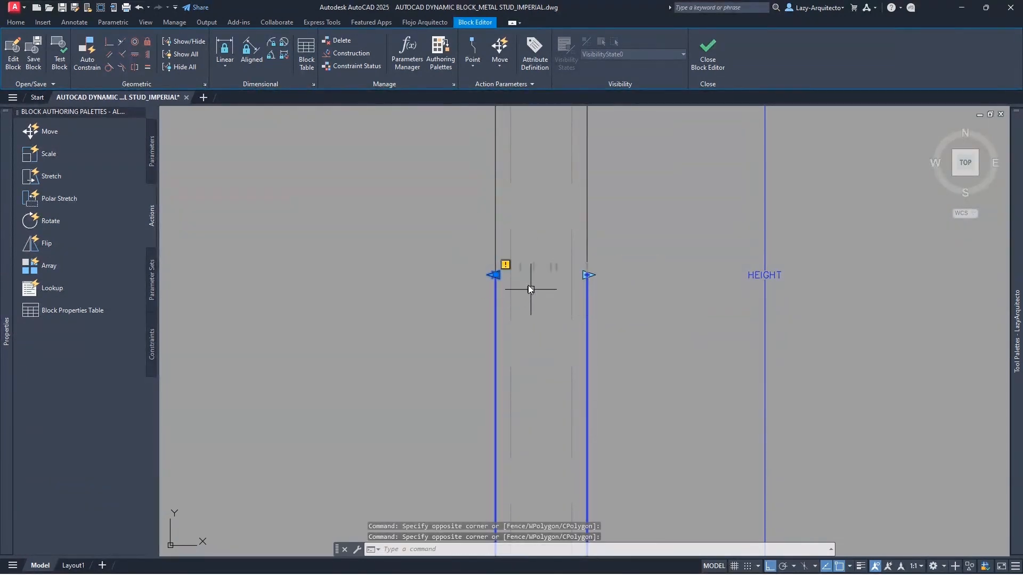
scroll(530, 261, down, 2)
scroll(537, 267, down, 3)
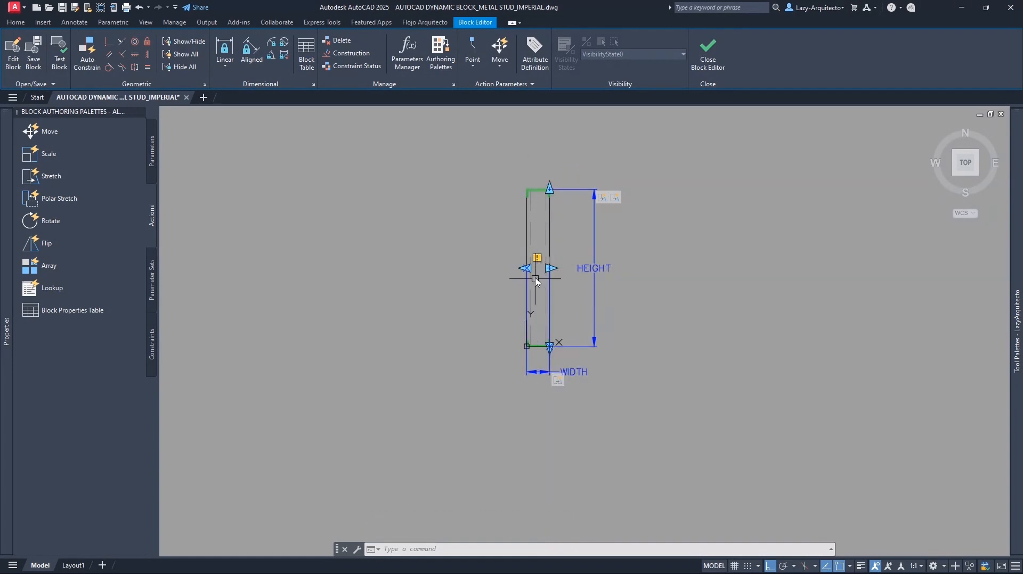
scroll(535, 275, up, 4)
scroll(535, 274, down, 2)
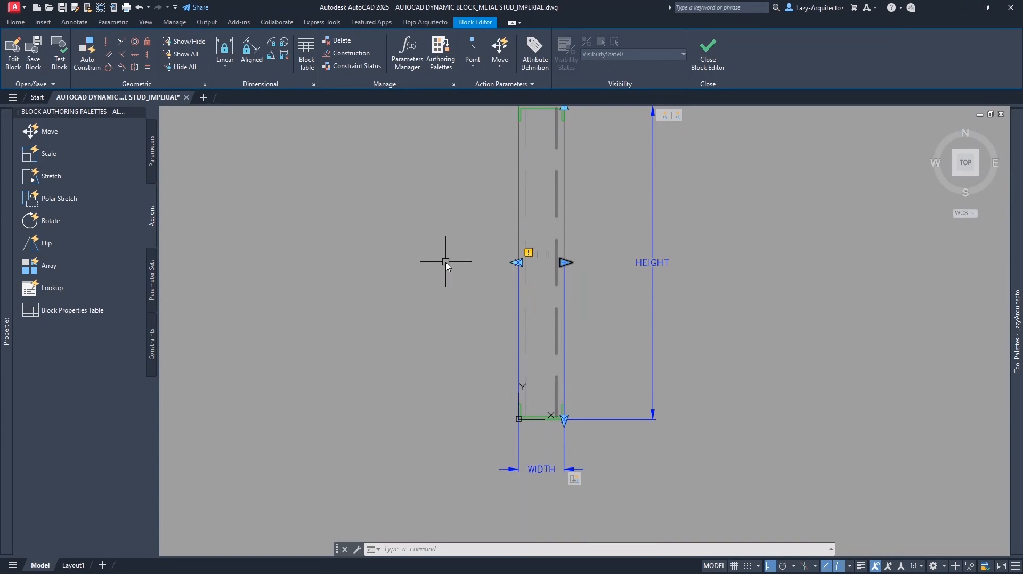
scroll(446, 263, down, 3)
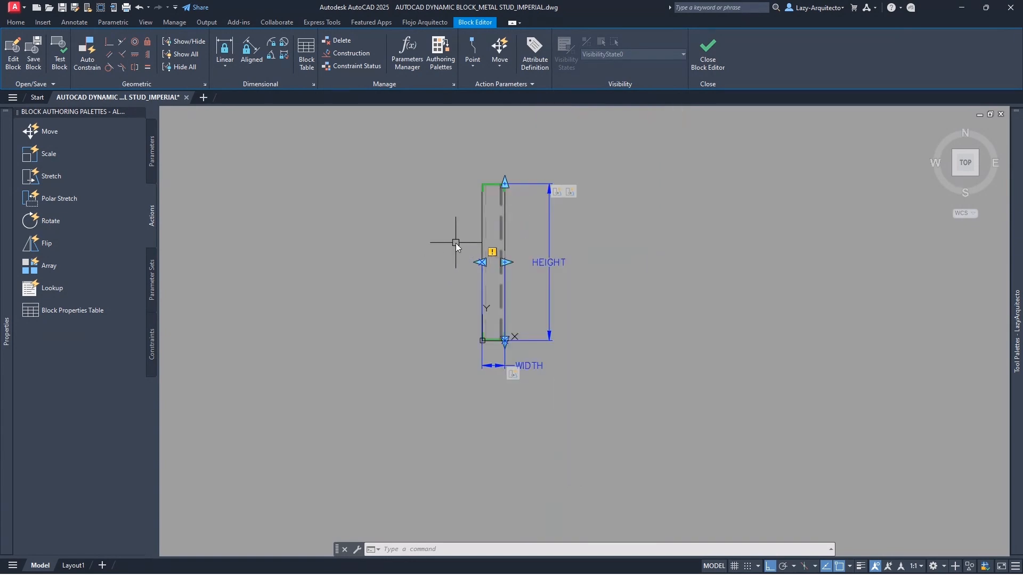
scroll(464, 227, up, 3)
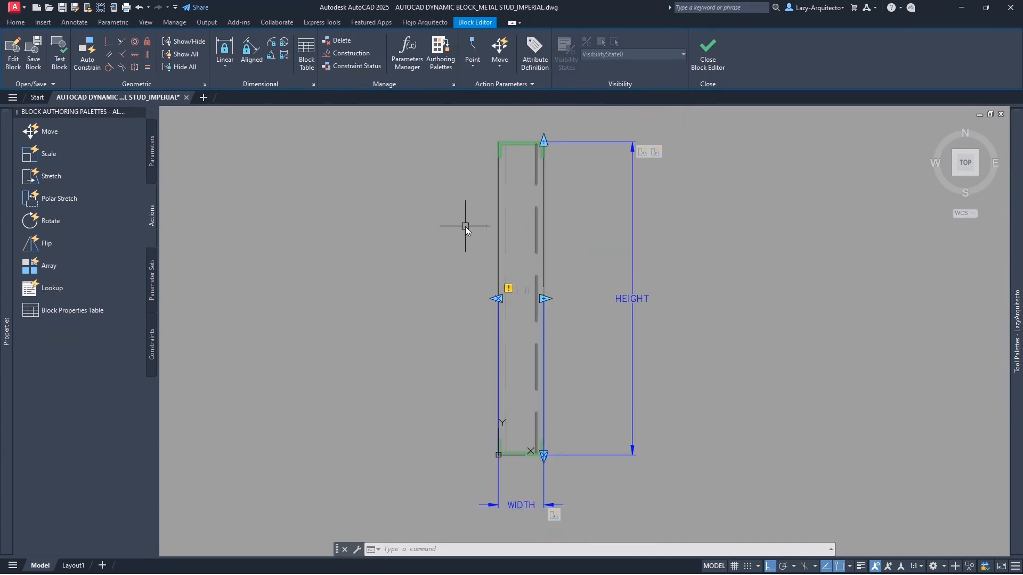
click(153, 154)
click(50, 153)
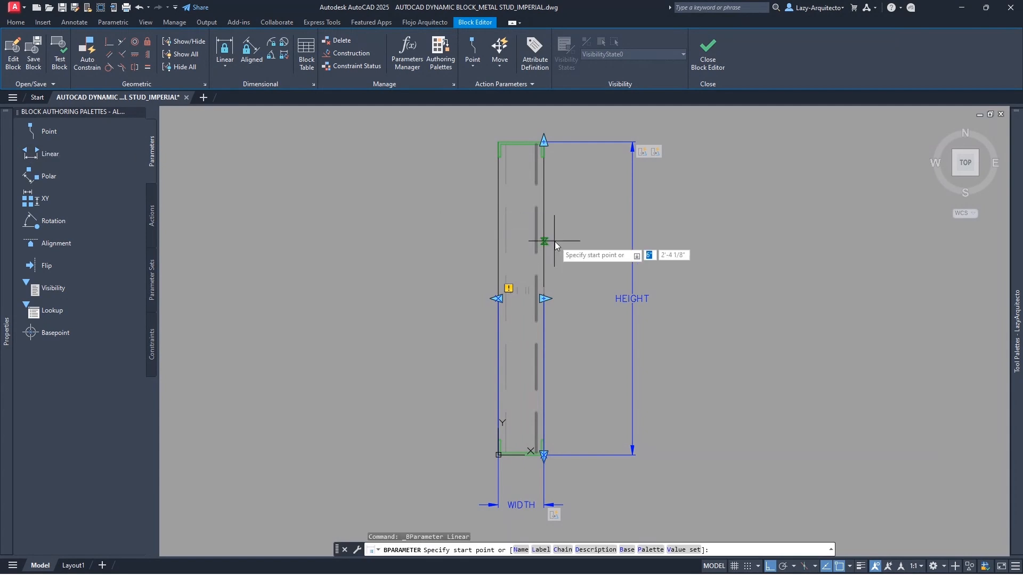
key(Escape)
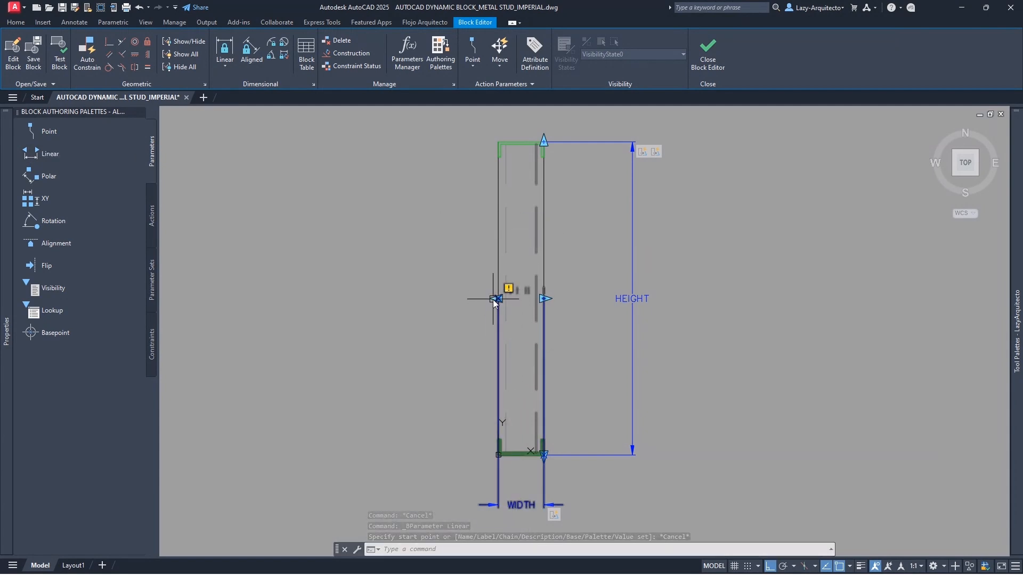
click(155, 229)
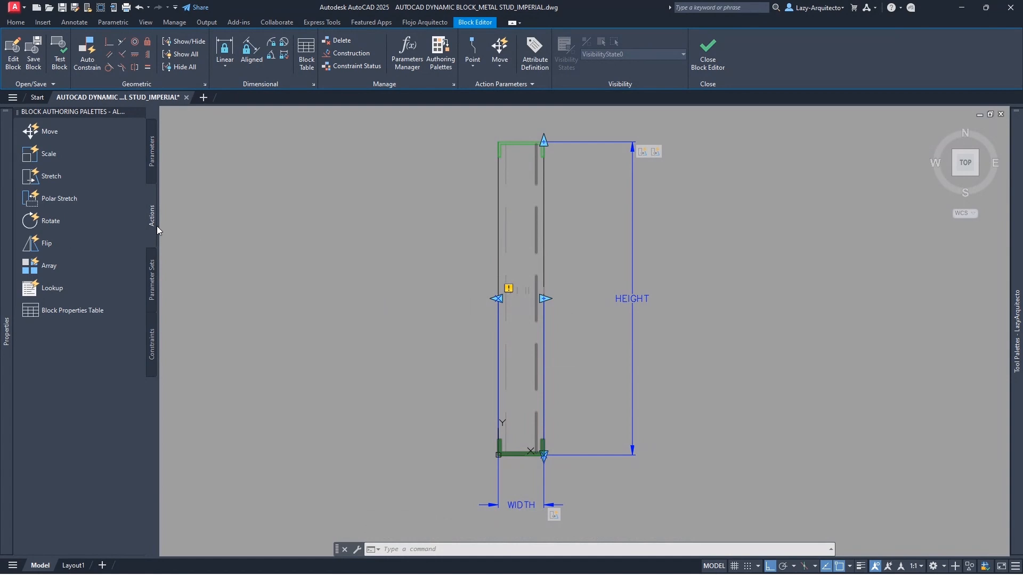
- Start a Stretch action on WIDTH's left end point and frame the stud's left side
click(52, 180)
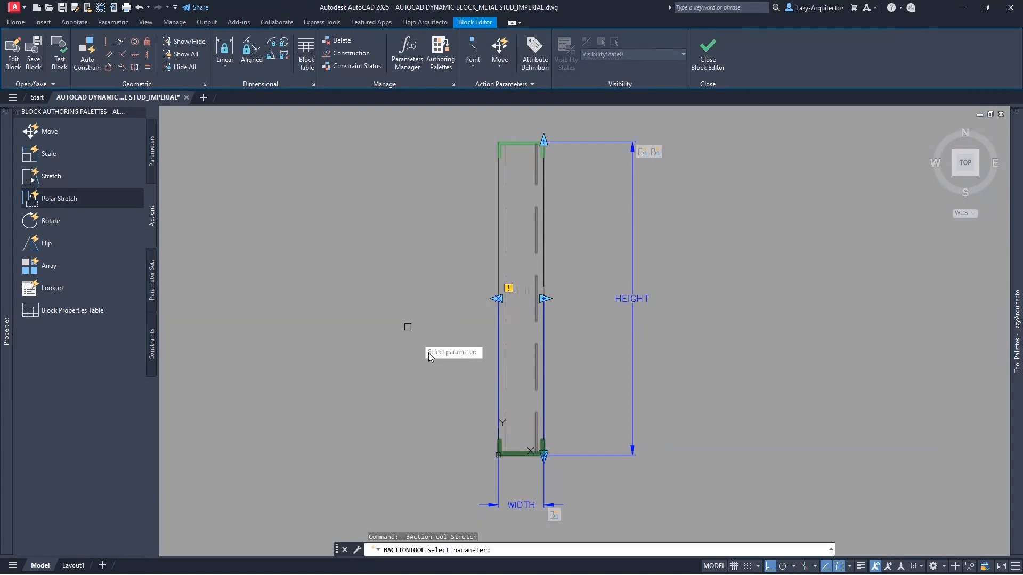
click(522, 504)
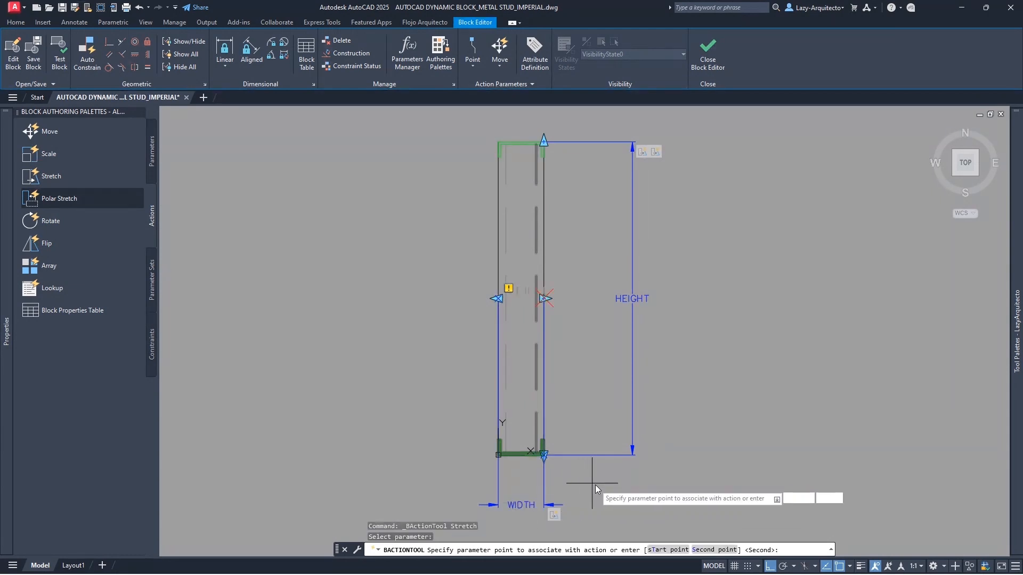
click(497, 299)
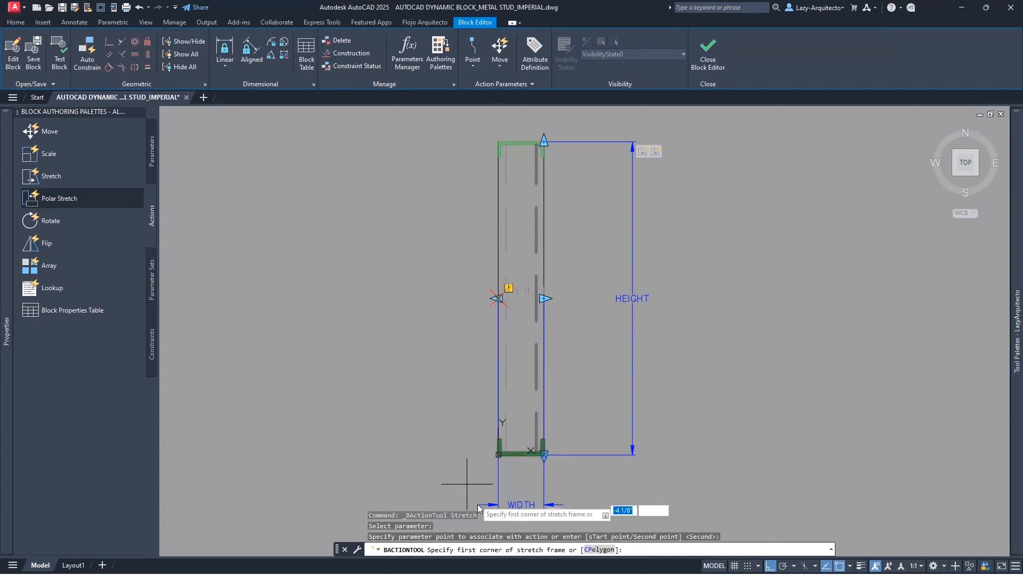
click(517, 523)
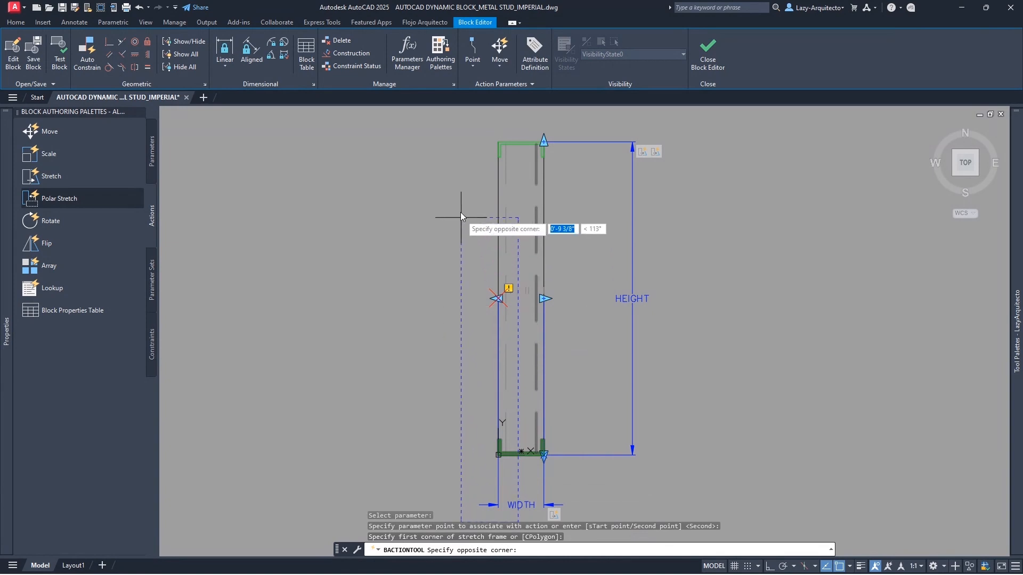
click(431, 116)
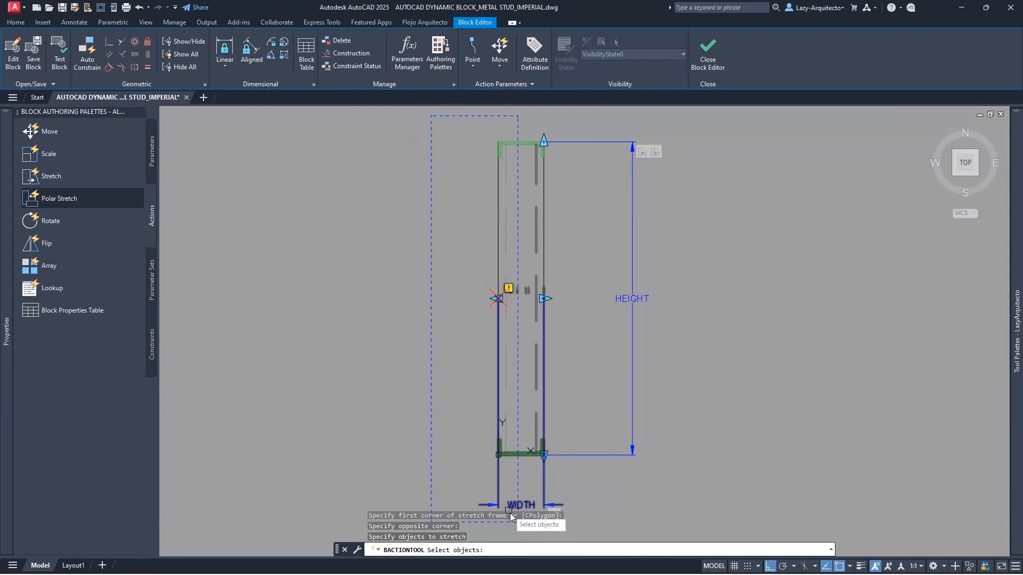
- Crossing-select the stud's 6 left-side objects to complete the Stretch3 action
scroll(511, 530, up, 5)
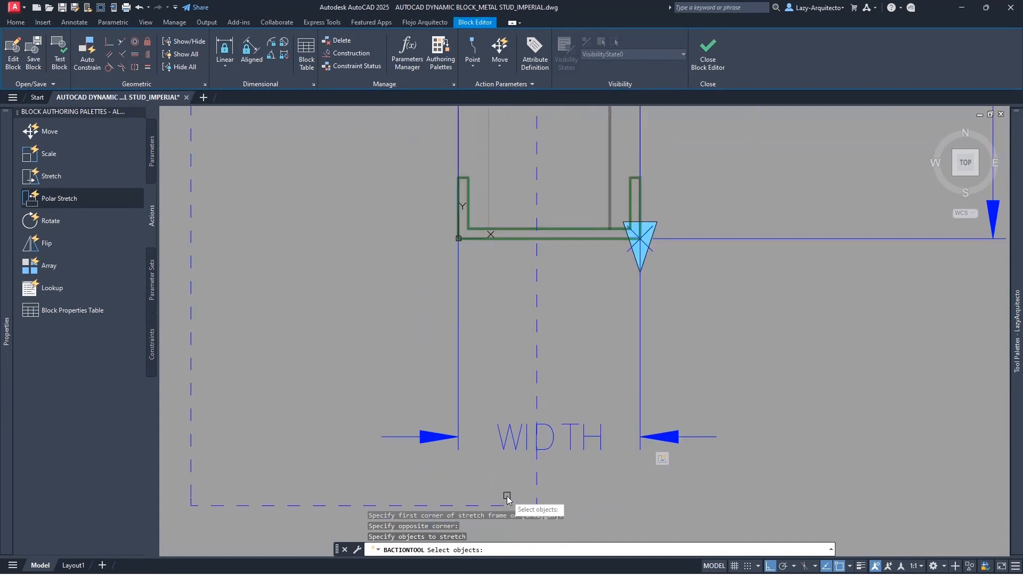
click(510, 485)
scroll(507, 495, down, 5)
scroll(507, 499, down, 3)
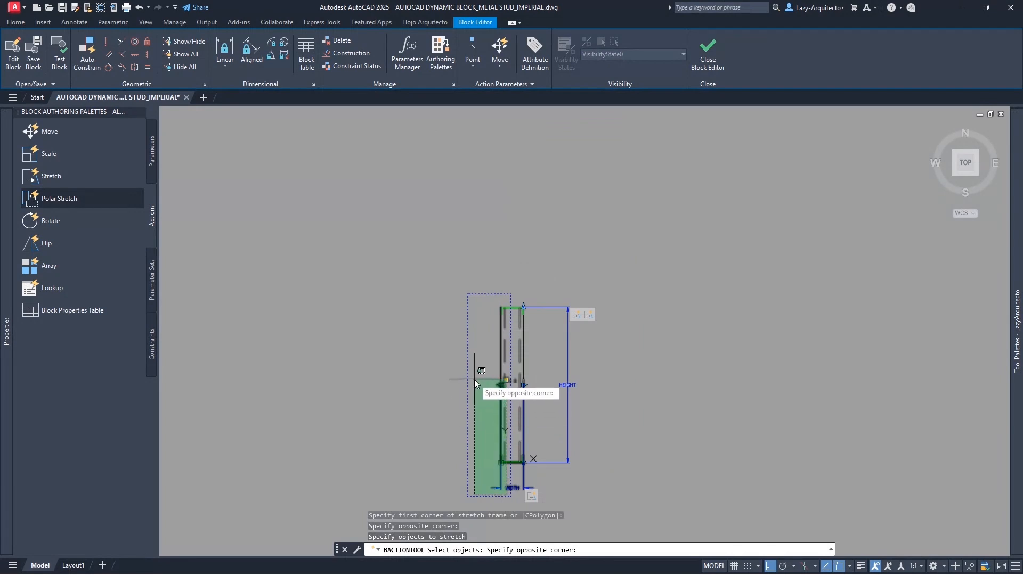
click(479, 302)
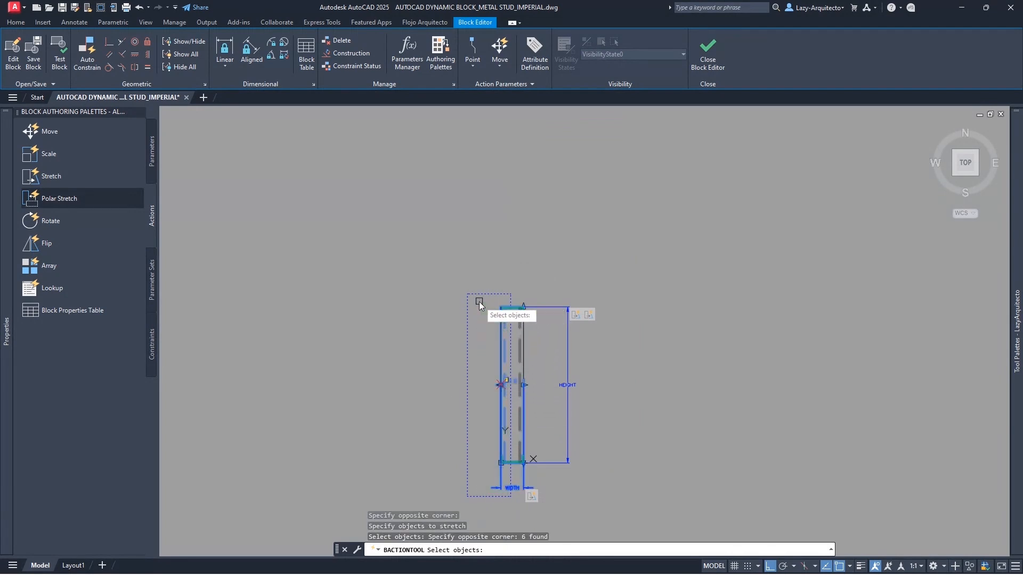
key(Return)
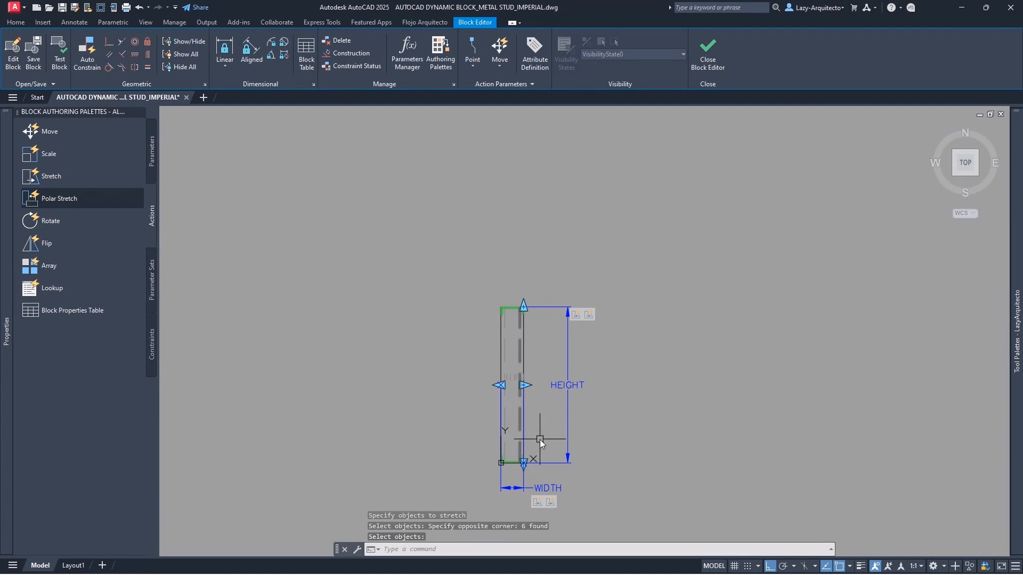
mouse_move(550, 504)
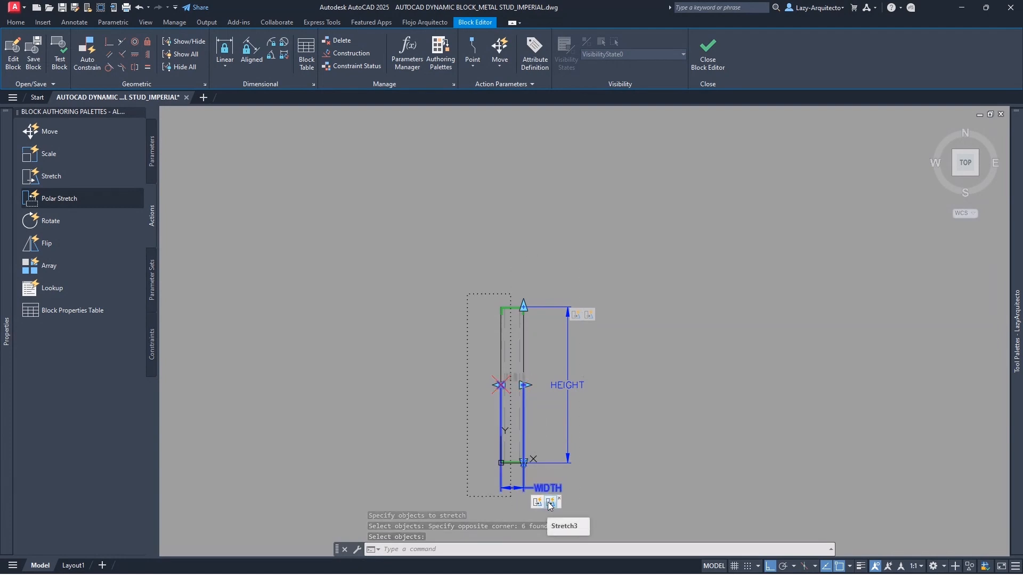
scroll(548, 509, up, 3)
- Zoom window onto the STUD_MTL block and open it in the Test Block Window
scroll(542, 405, down, 3)
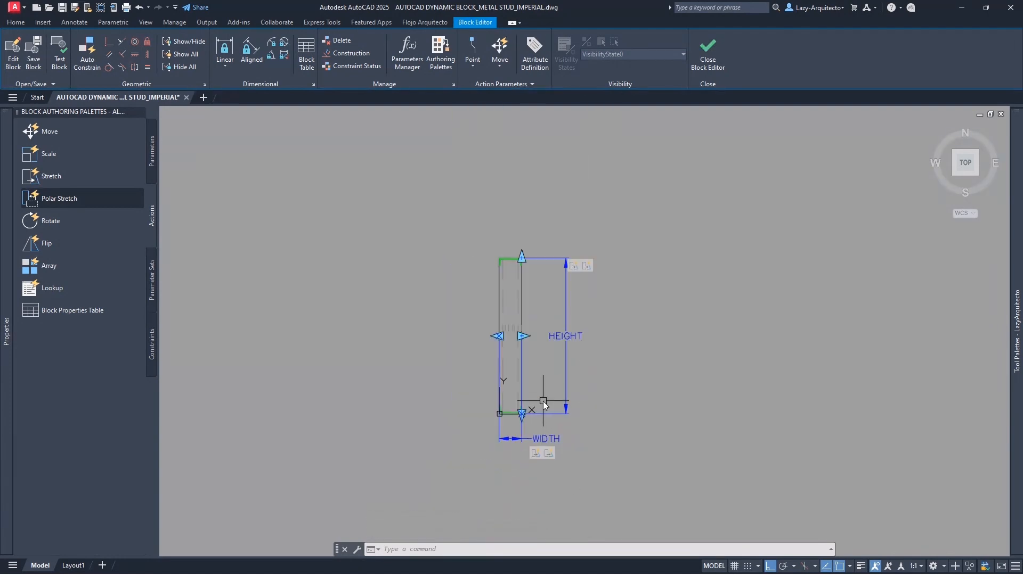
text(z)
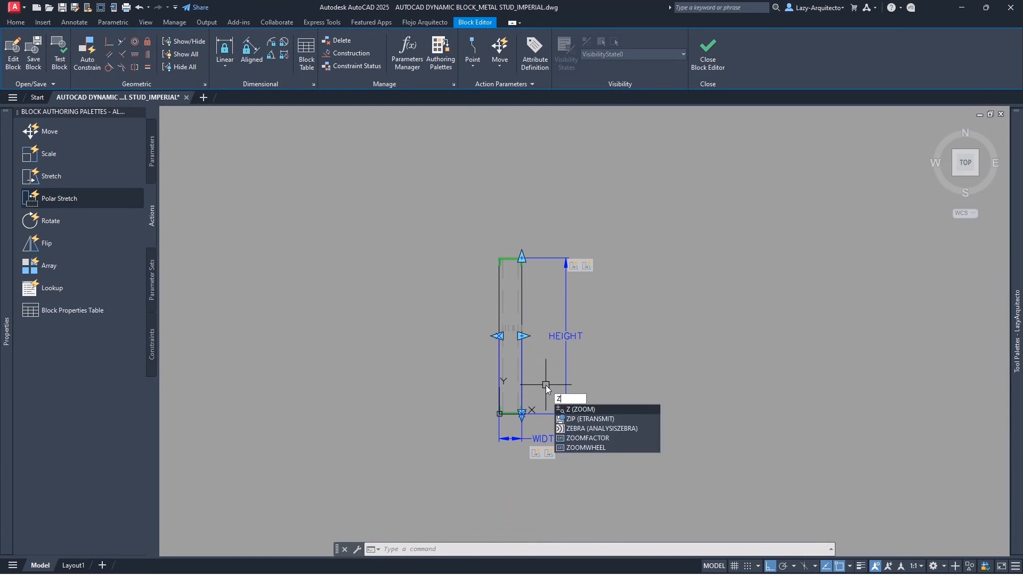
key(Return)
click(480, 231)
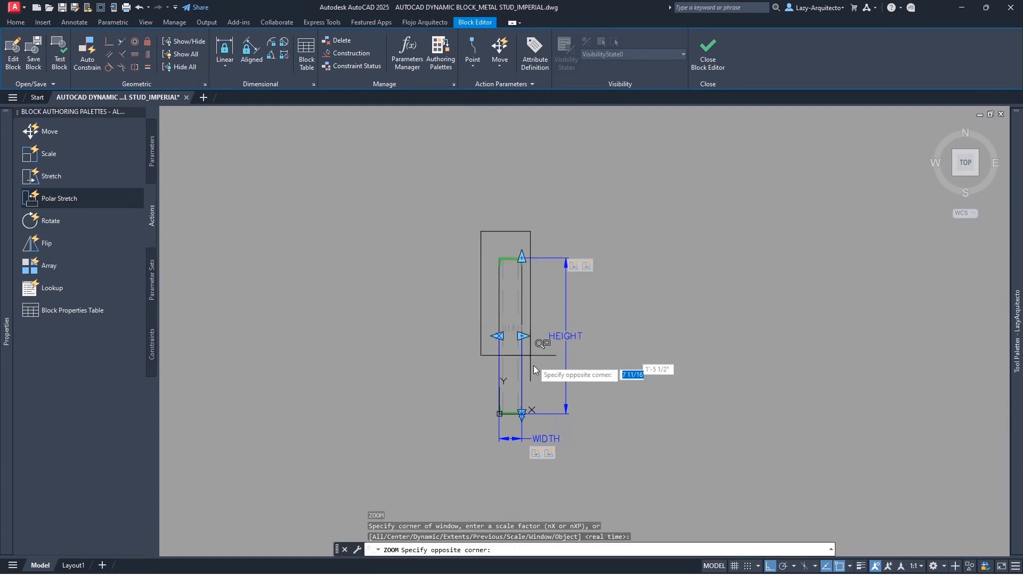
click(591, 466)
middle_drag(579, 406, 545, 369)
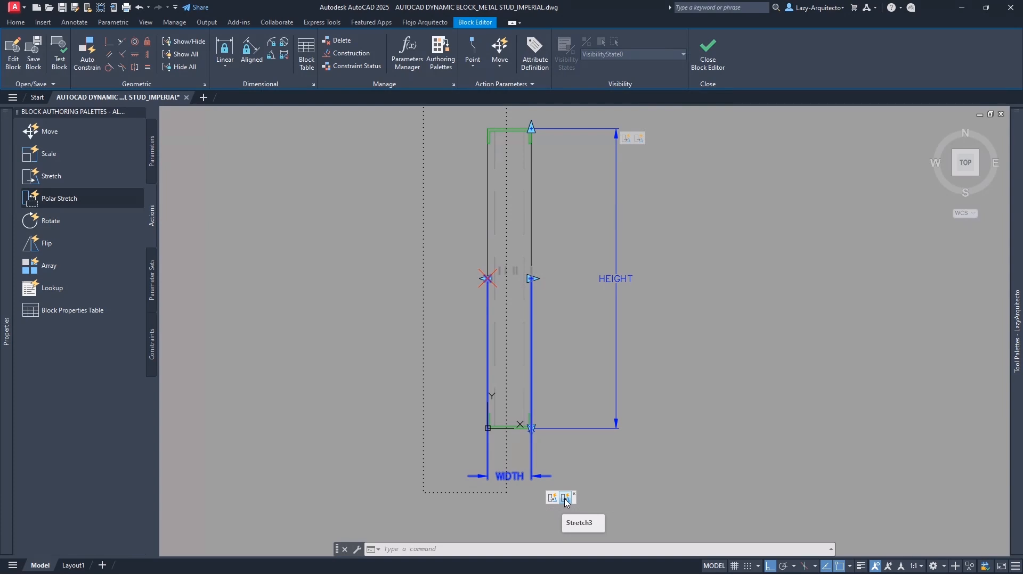
click(55, 68)
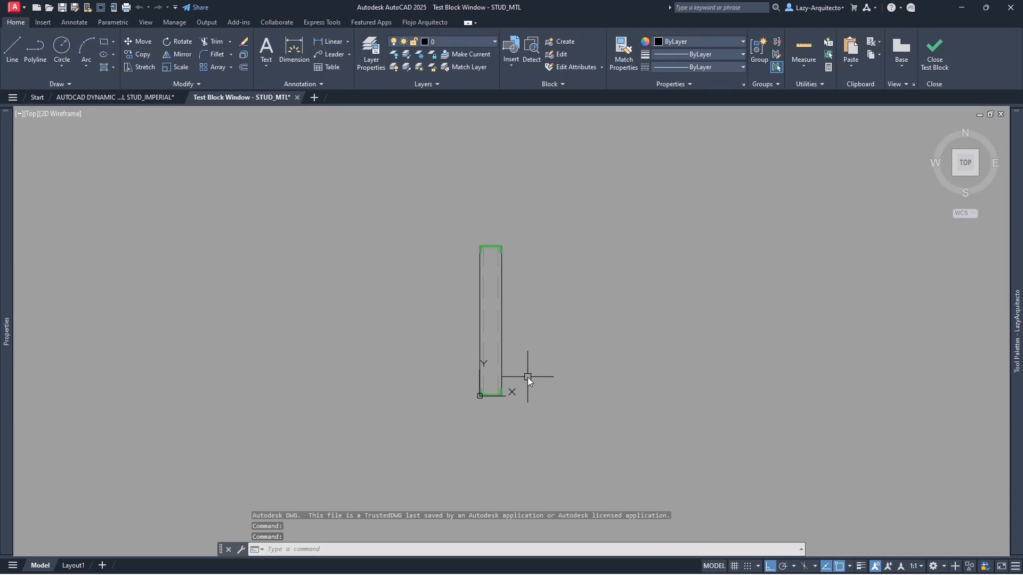
- Select the test stud and grab its right width grip, cancelling several trial stretches
click(502, 338)
scroll(502, 339, up, 3)
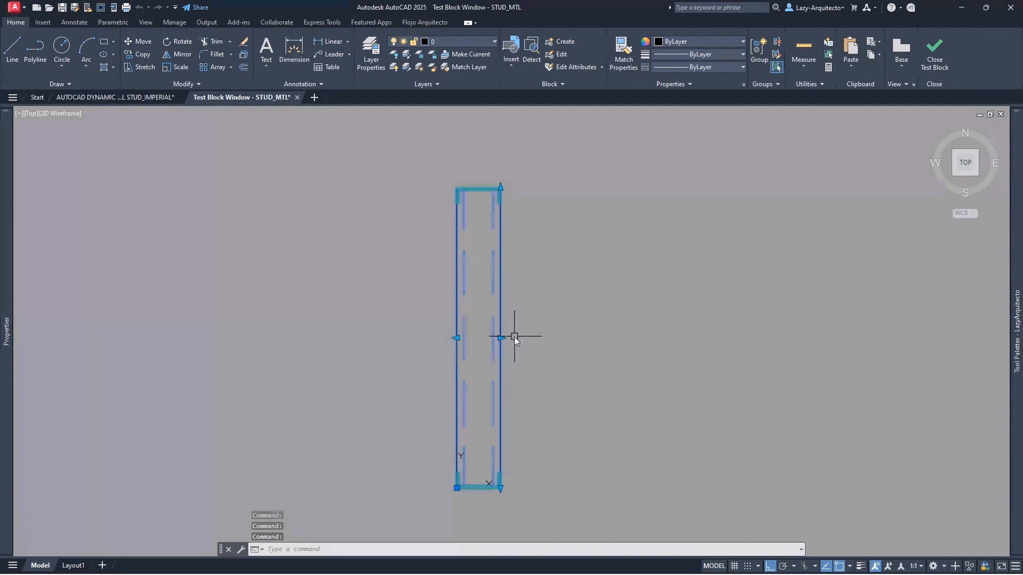
click(501, 338)
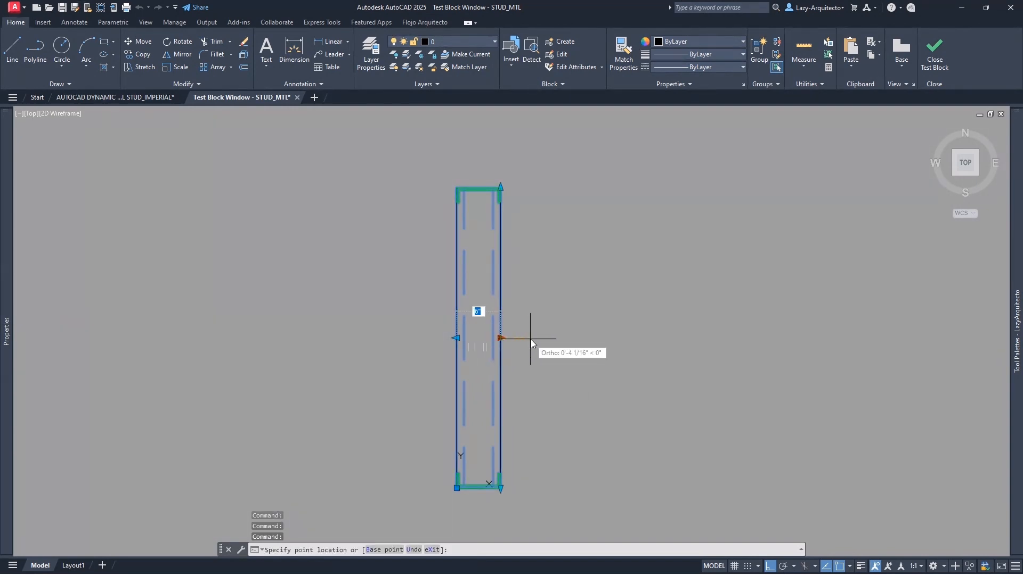
click(501, 339)
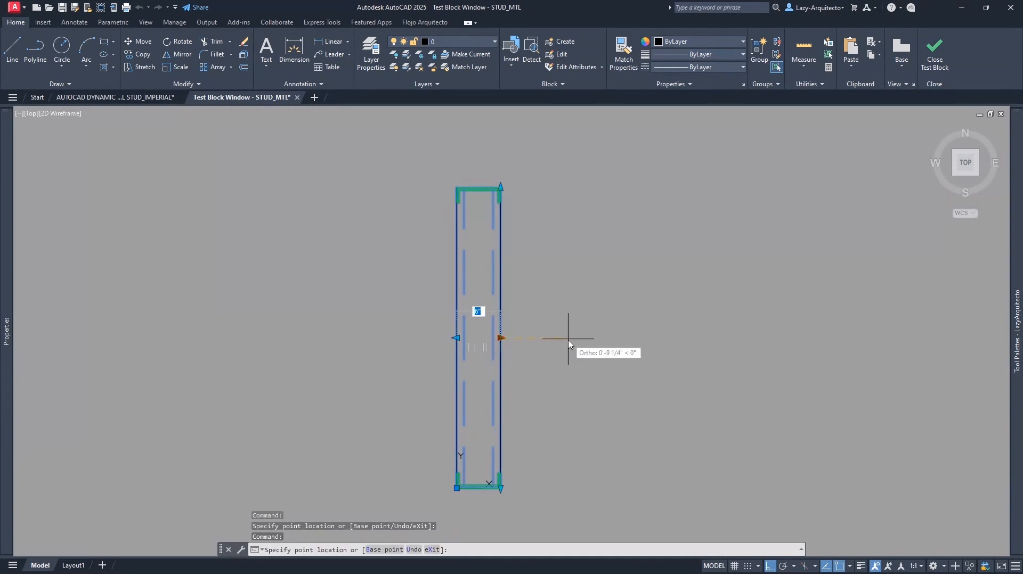
click(497, 339)
key(Escape)
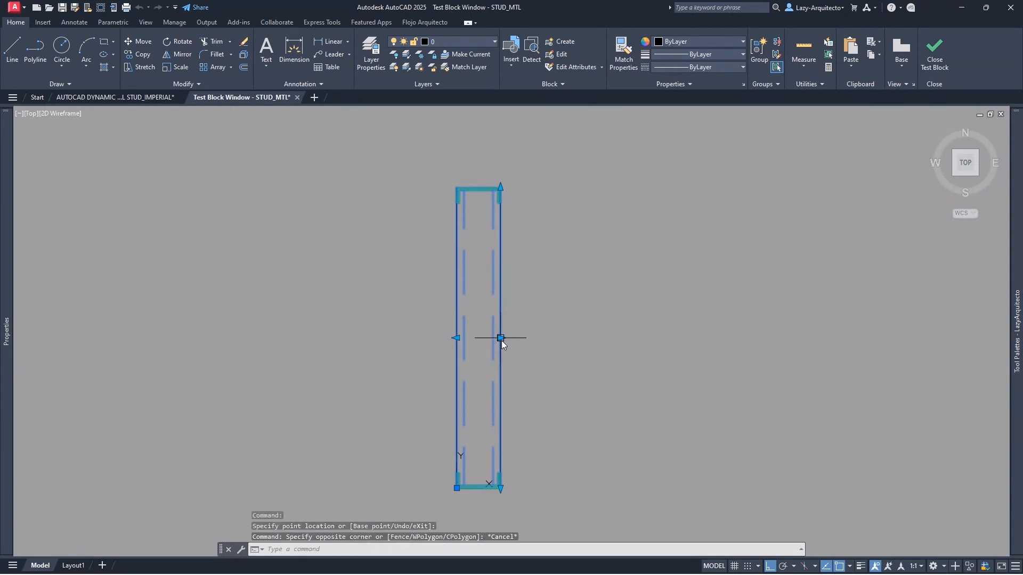
click(501, 339)
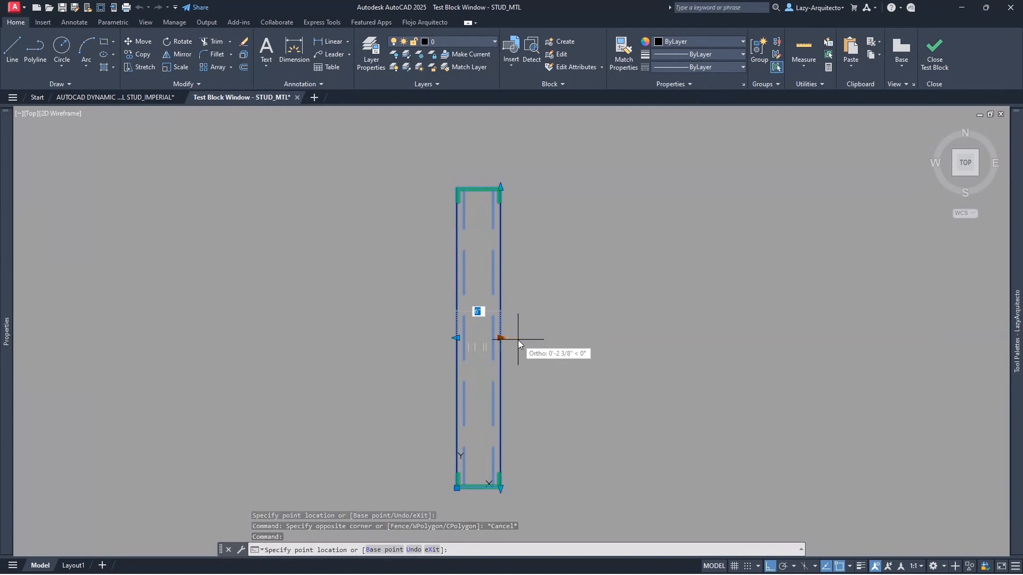
key(Escape)
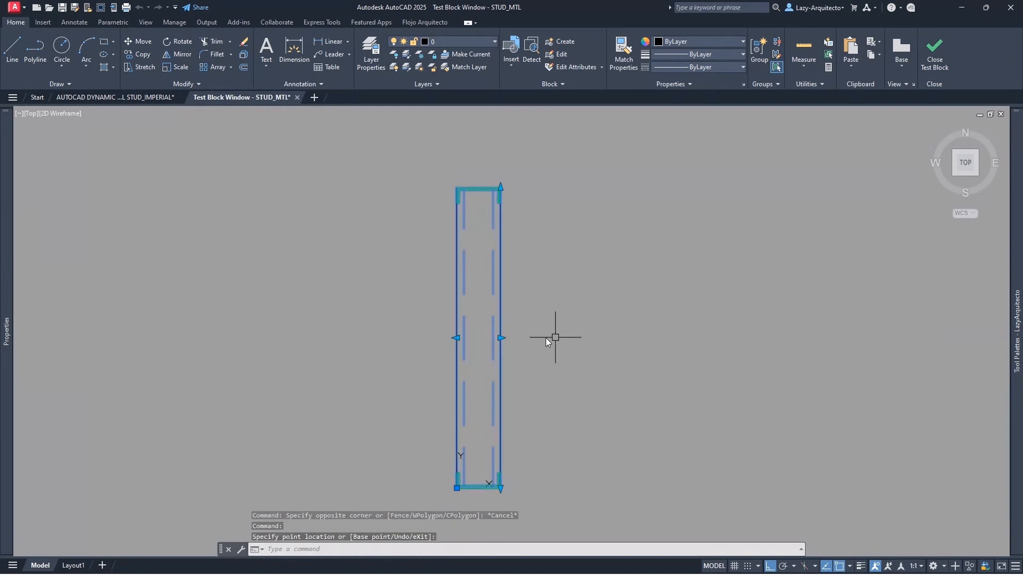
click(502, 339)
key(Escape)
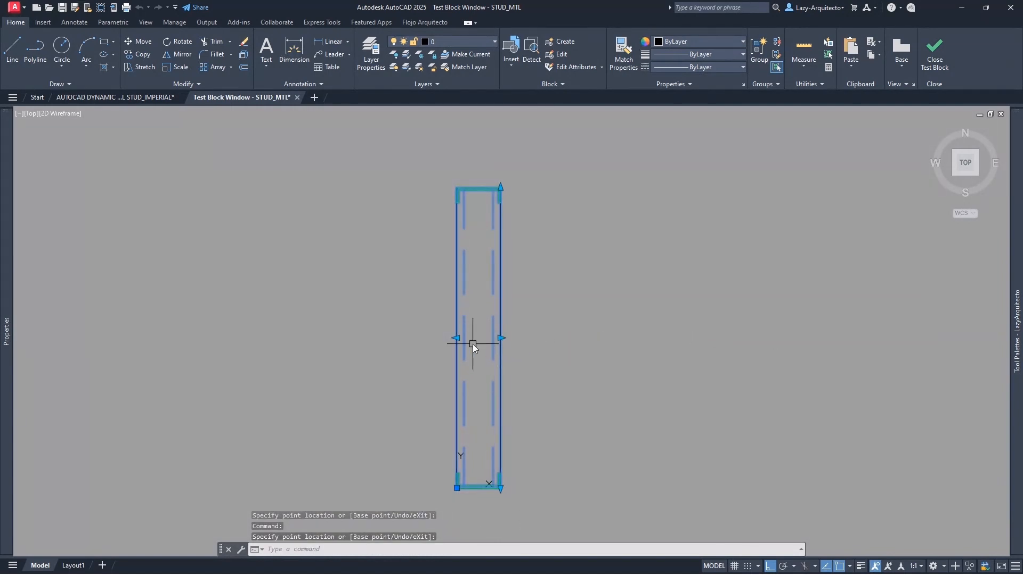
- Narrow the stud by dragging its right width grip inward
click(501, 337)
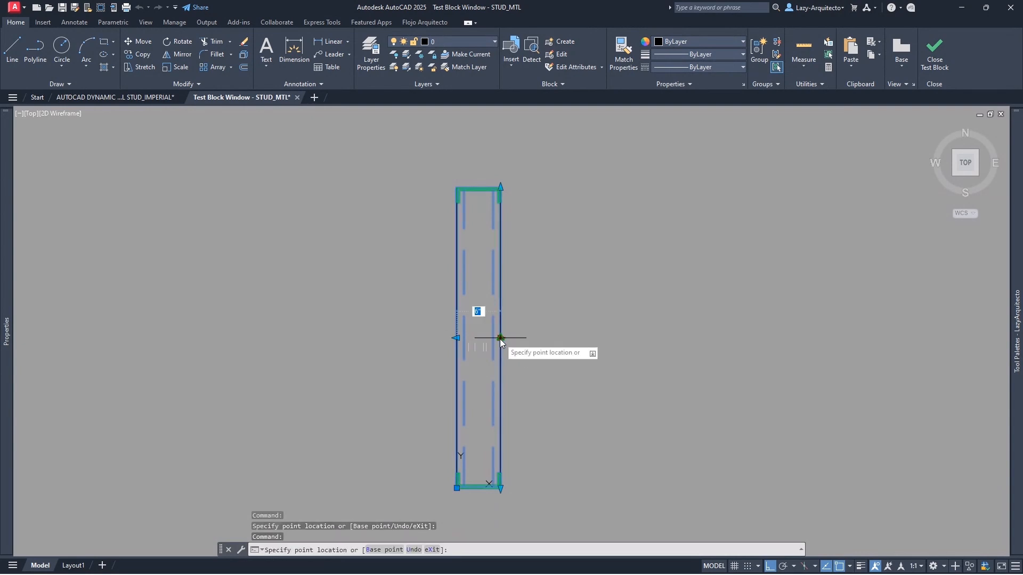
scroll(490, 341, up, 2)
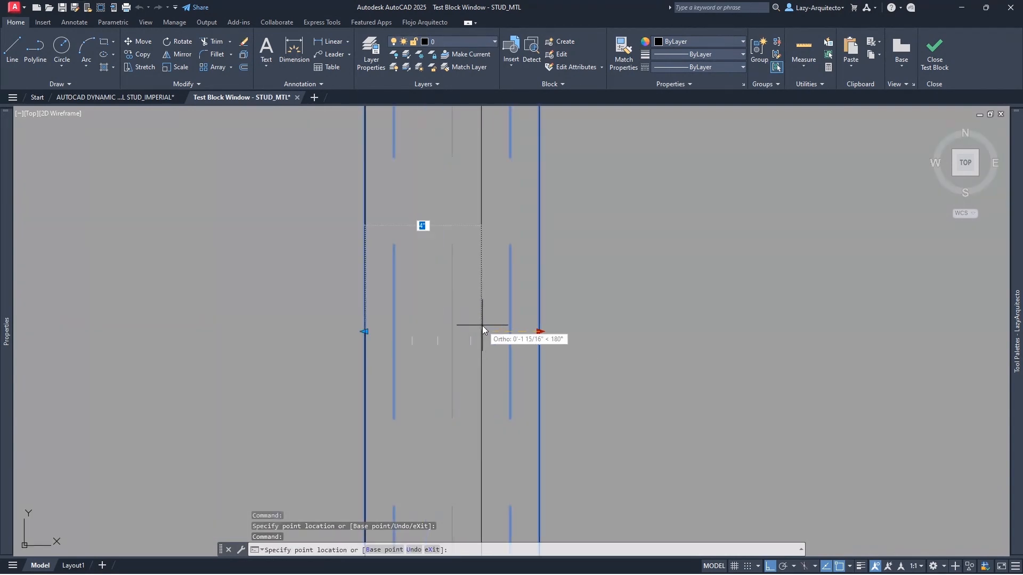
click(481, 325)
scroll(509, 325, down, 3)
- Drag the left width grip outward, inward, then outward again to confirm left-side stretching
scroll(485, 326, up, 3)
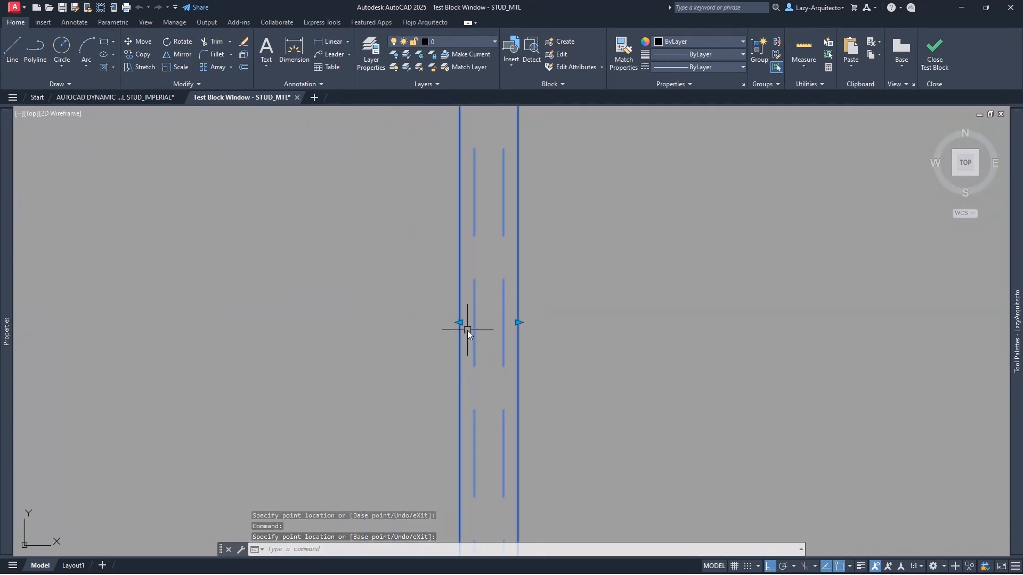
click(460, 322)
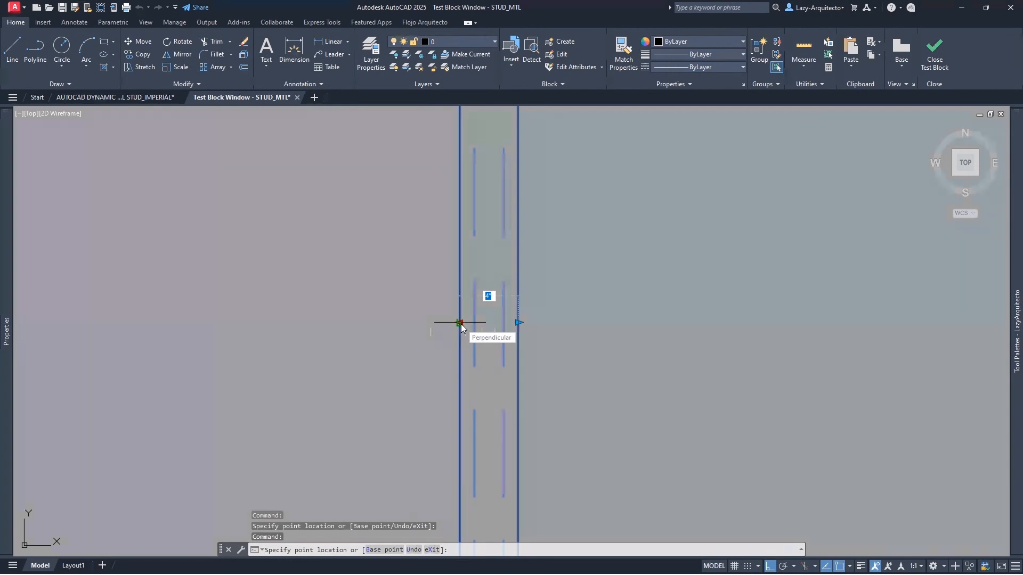
click(430, 320)
scroll(505, 326, down, 2)
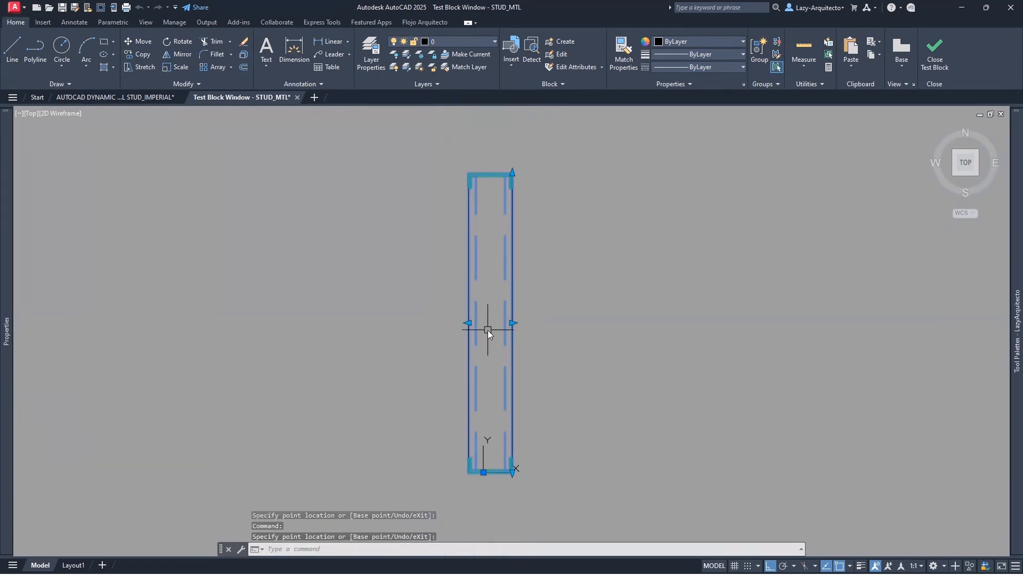
scroll(488, 331, up, 2)
click(449, 318)
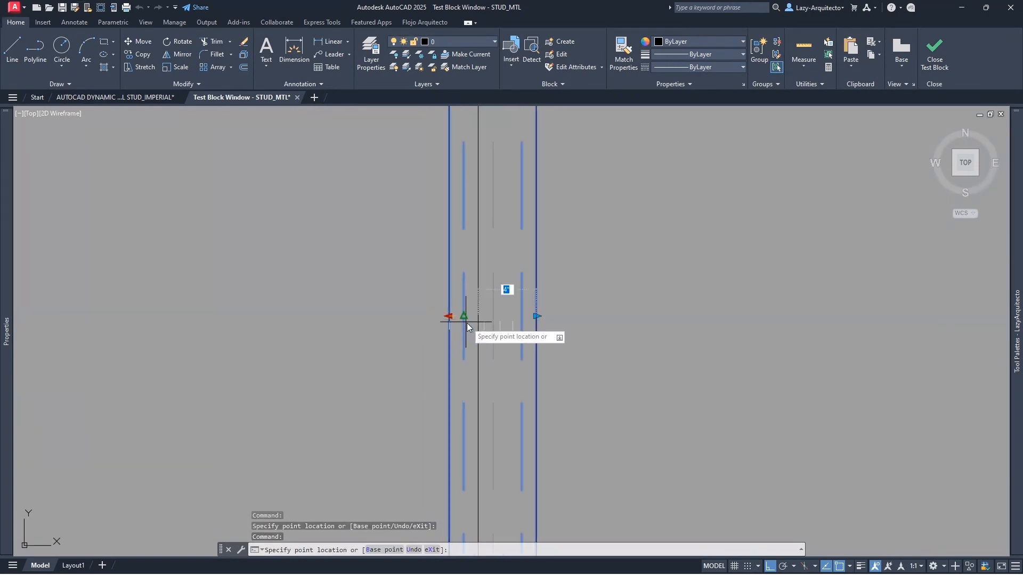
click(493, 340)
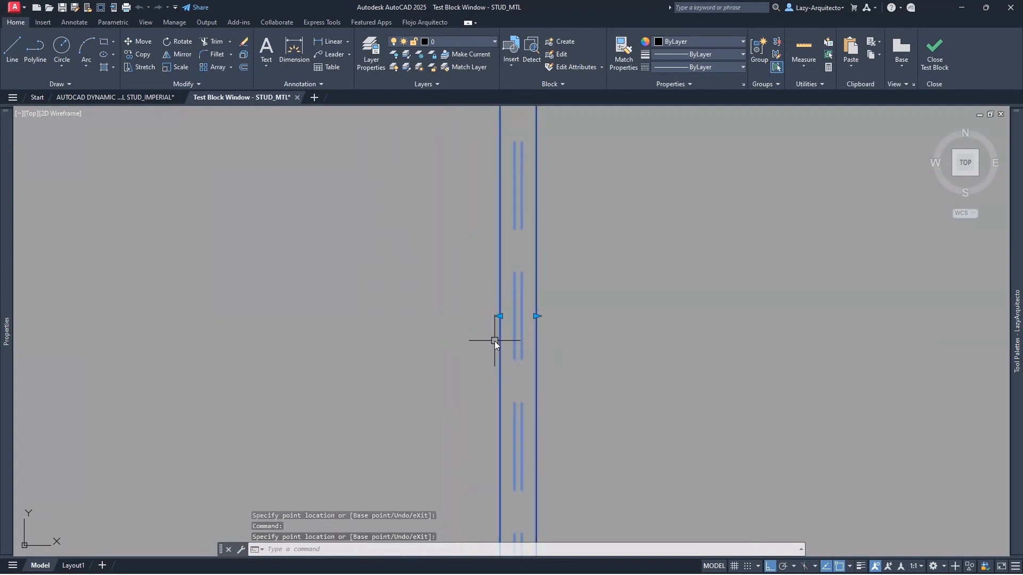
scroll(490, 325, down, 2)
click(492, 320)
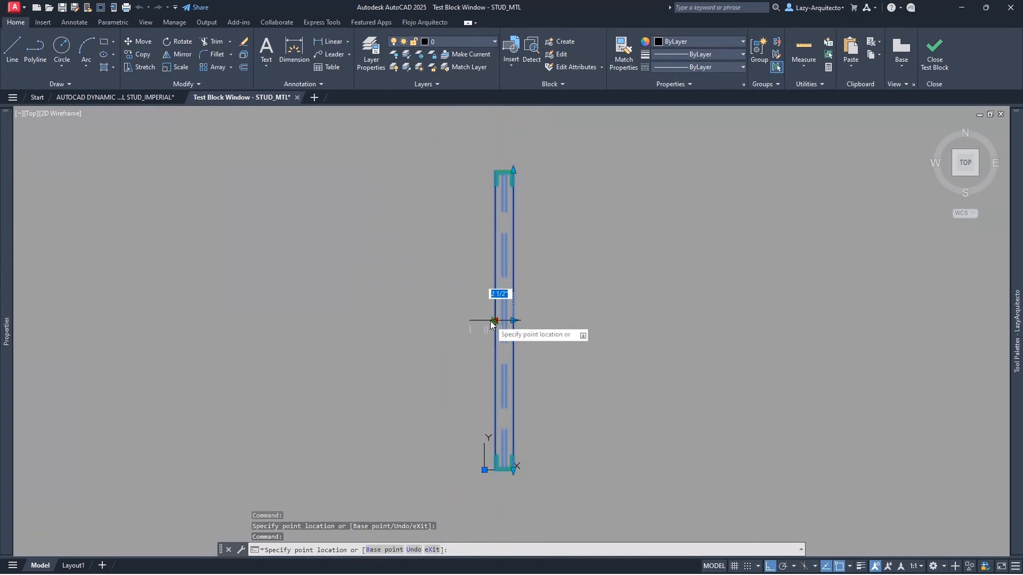
click(460, 322)
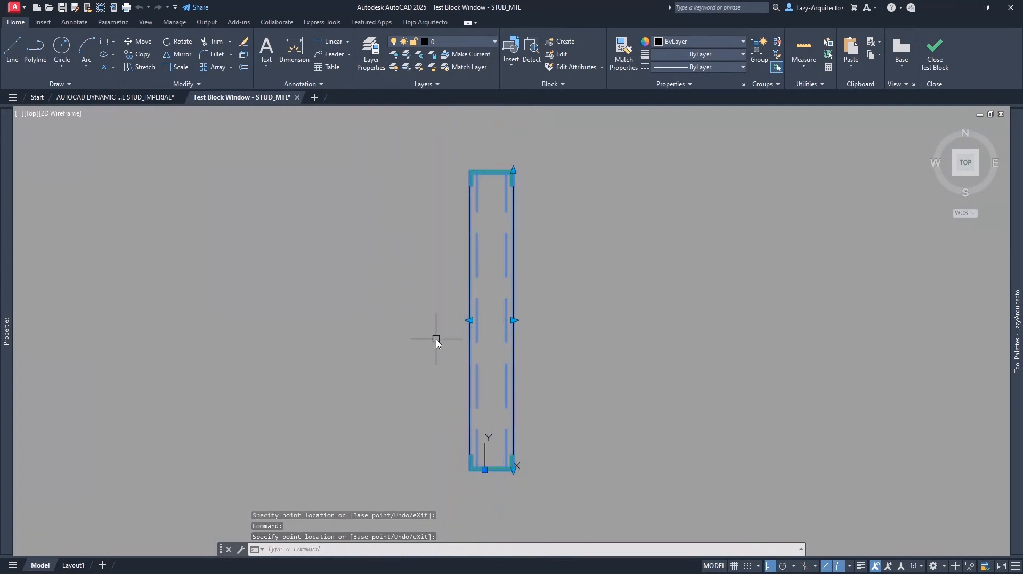